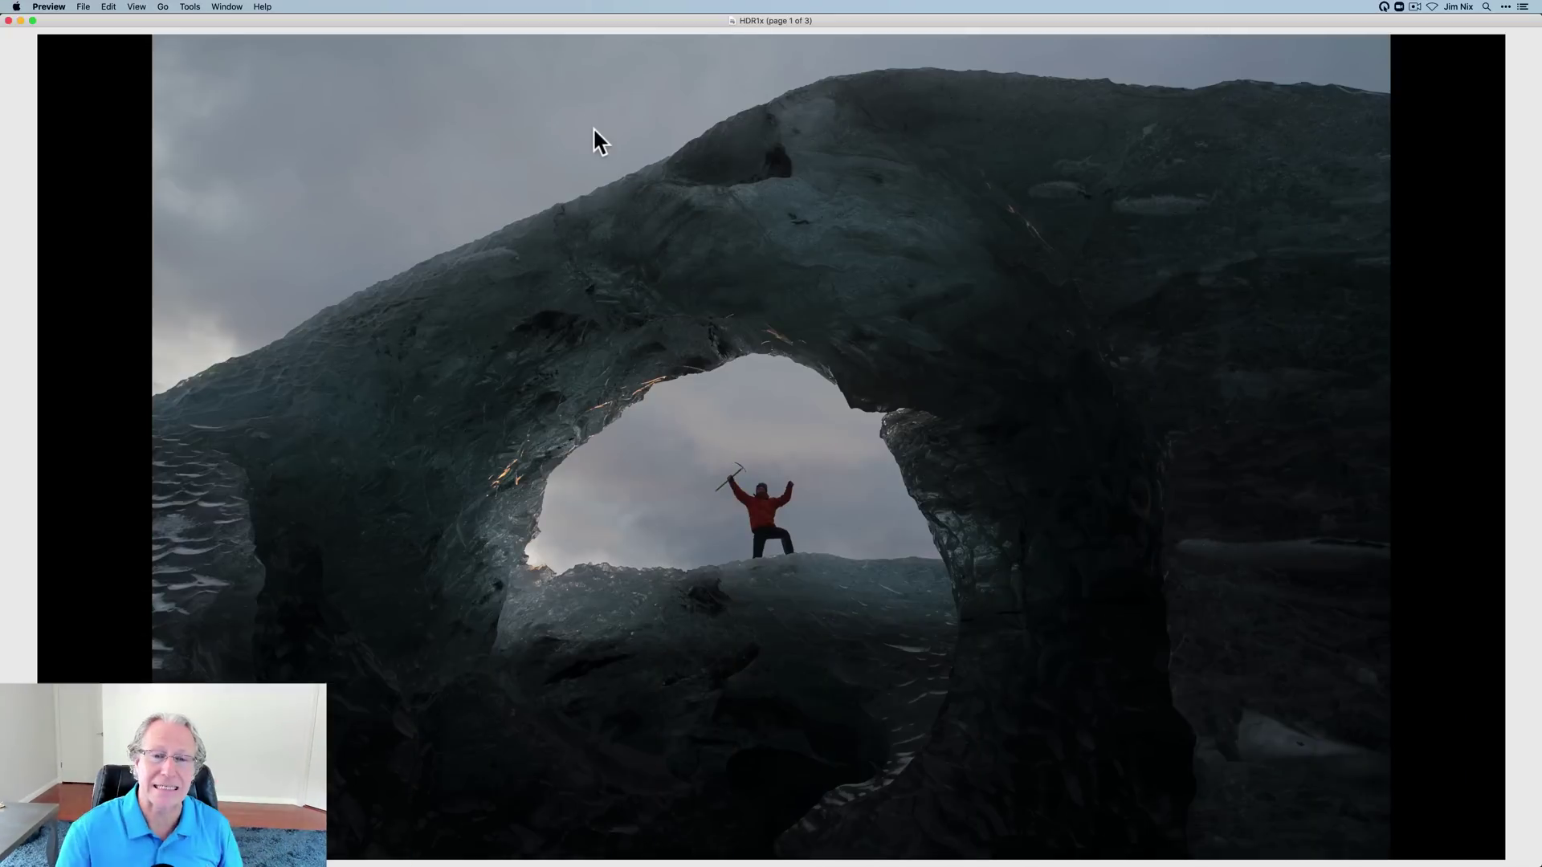
Show page 2 of 3 in Preview, the brighter HDR-merged ice-arch version.
left_click(635, 209)
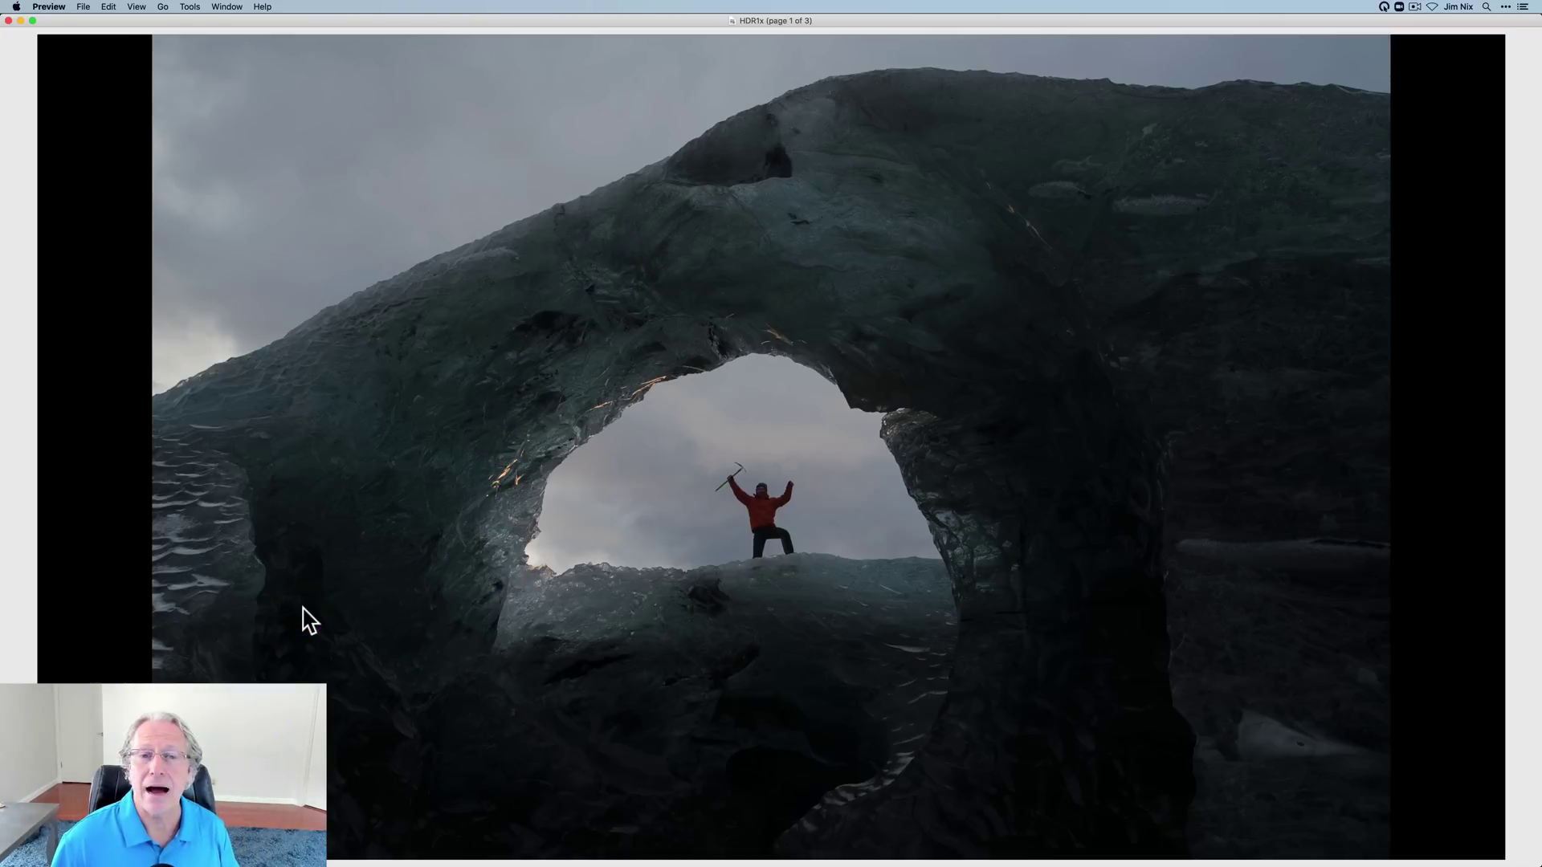
key("Down")
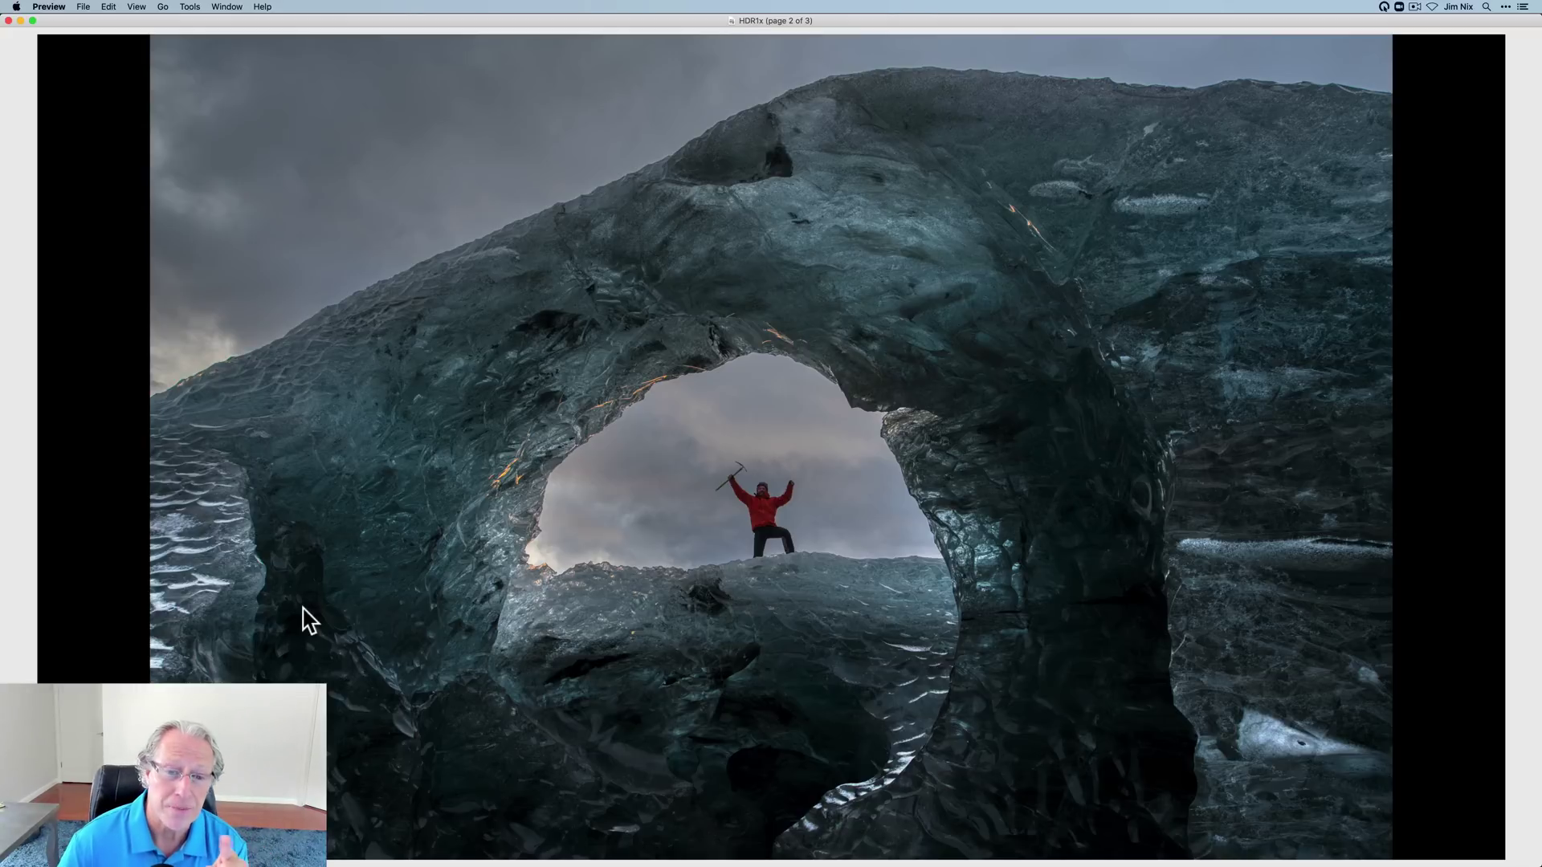
Compare the original dark, HDR-merged and vivid purple-and-blue ice-arch versions across pages 1–3.
left_click(626, 488)
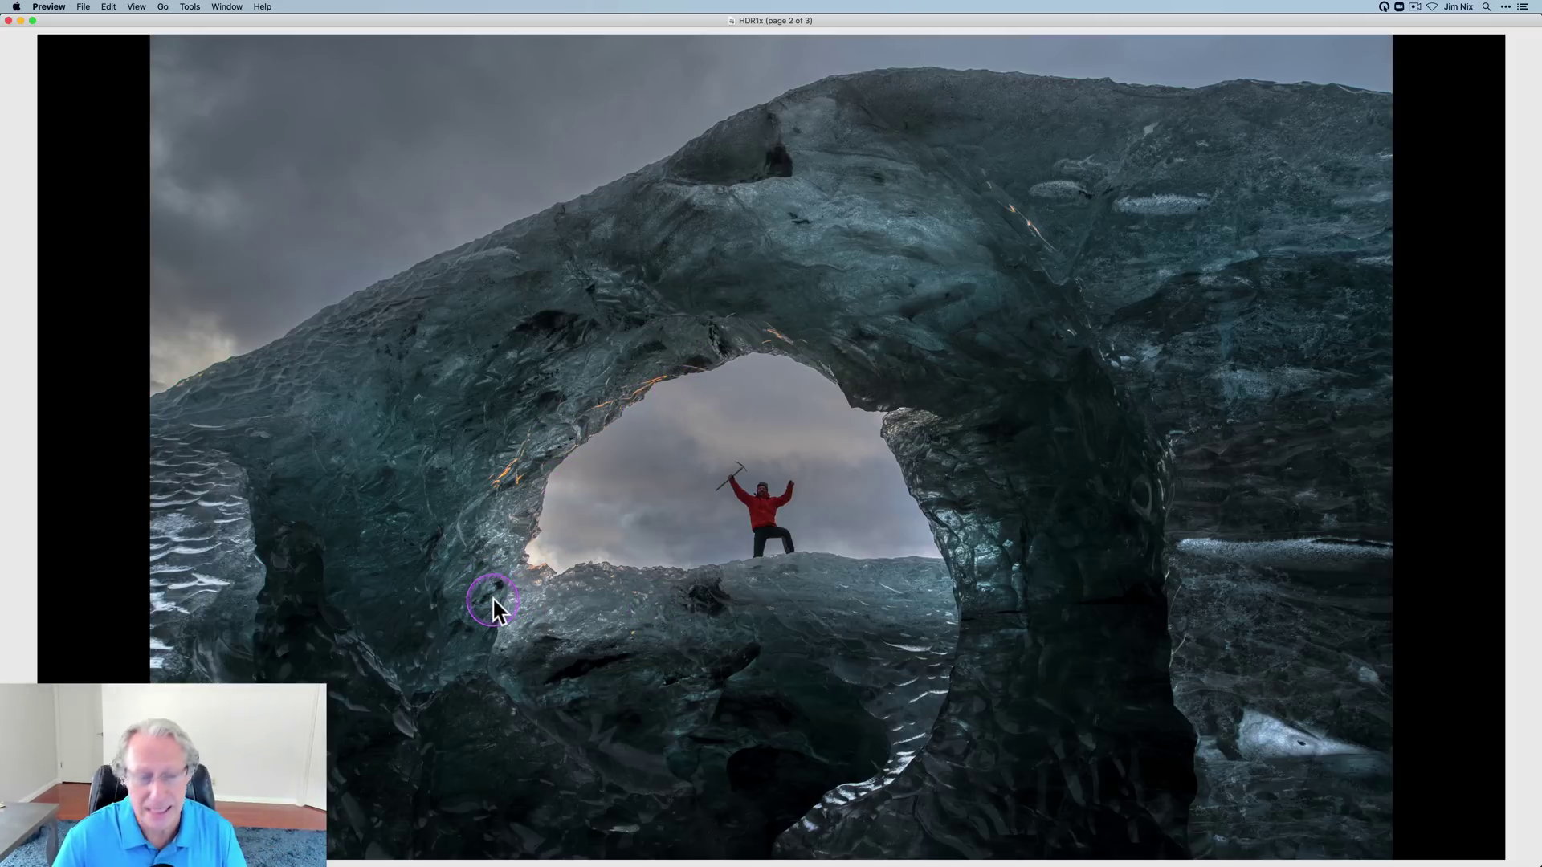
key("Up")
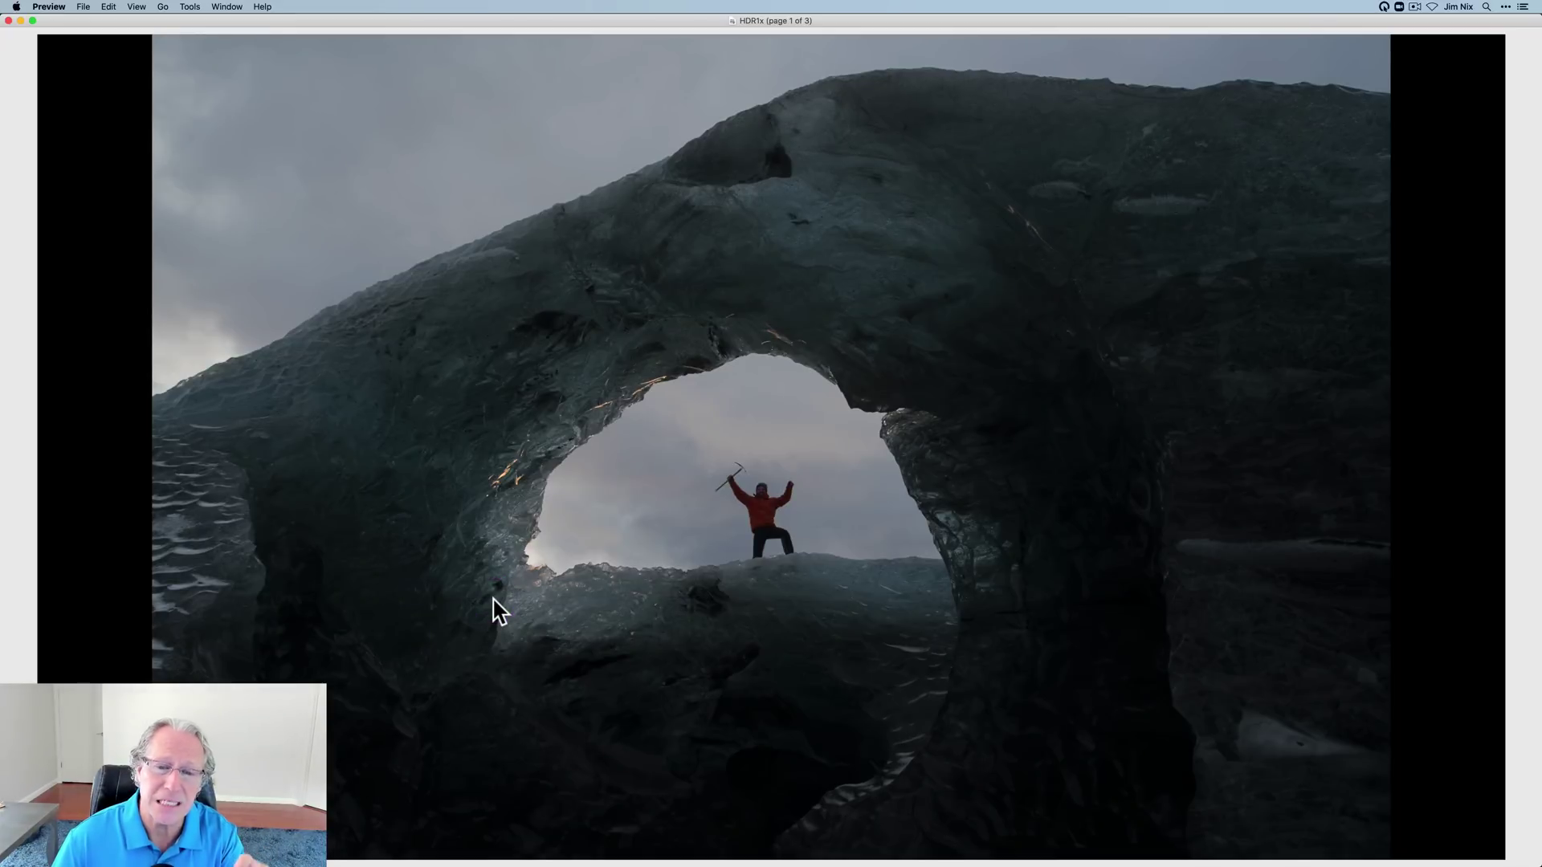
key("Down")
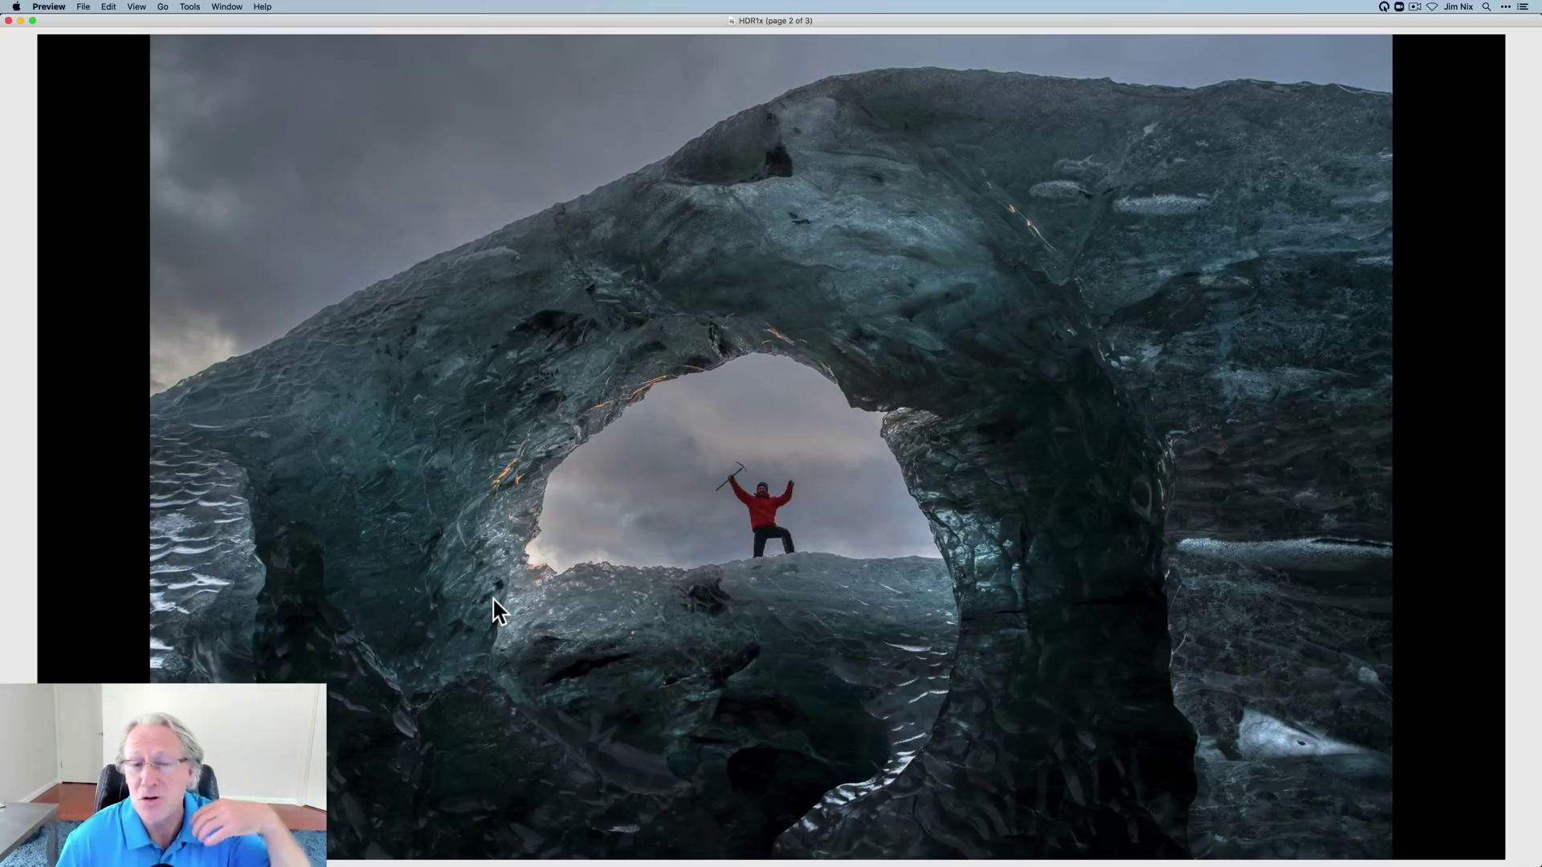
key("Down")
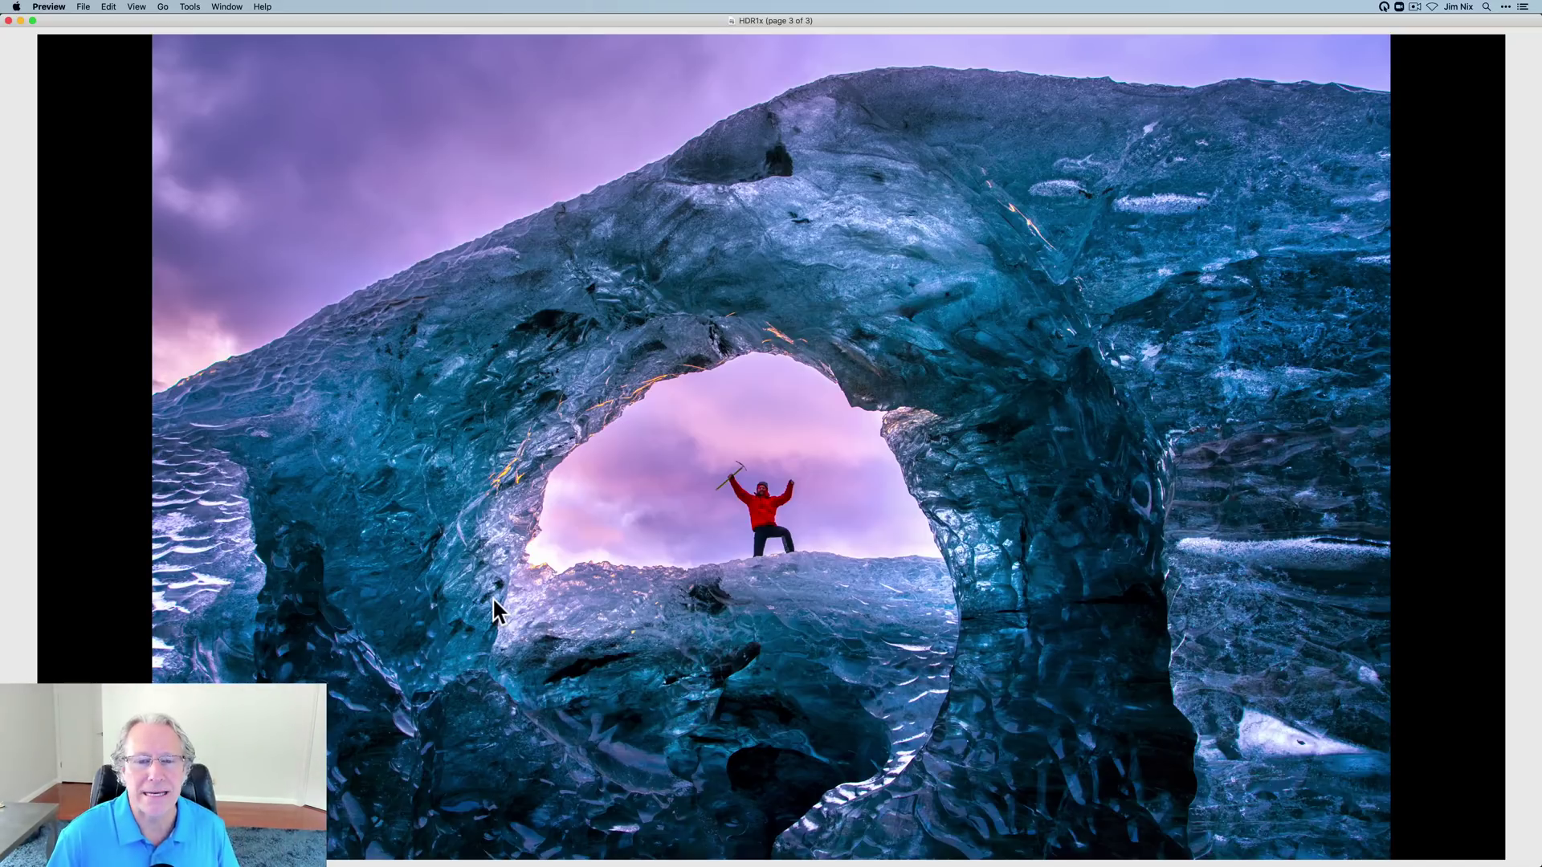
Flip through the three versions once more, then quit Preview to return to the Luminar Neo catalog.
key("Up")
key("Up")
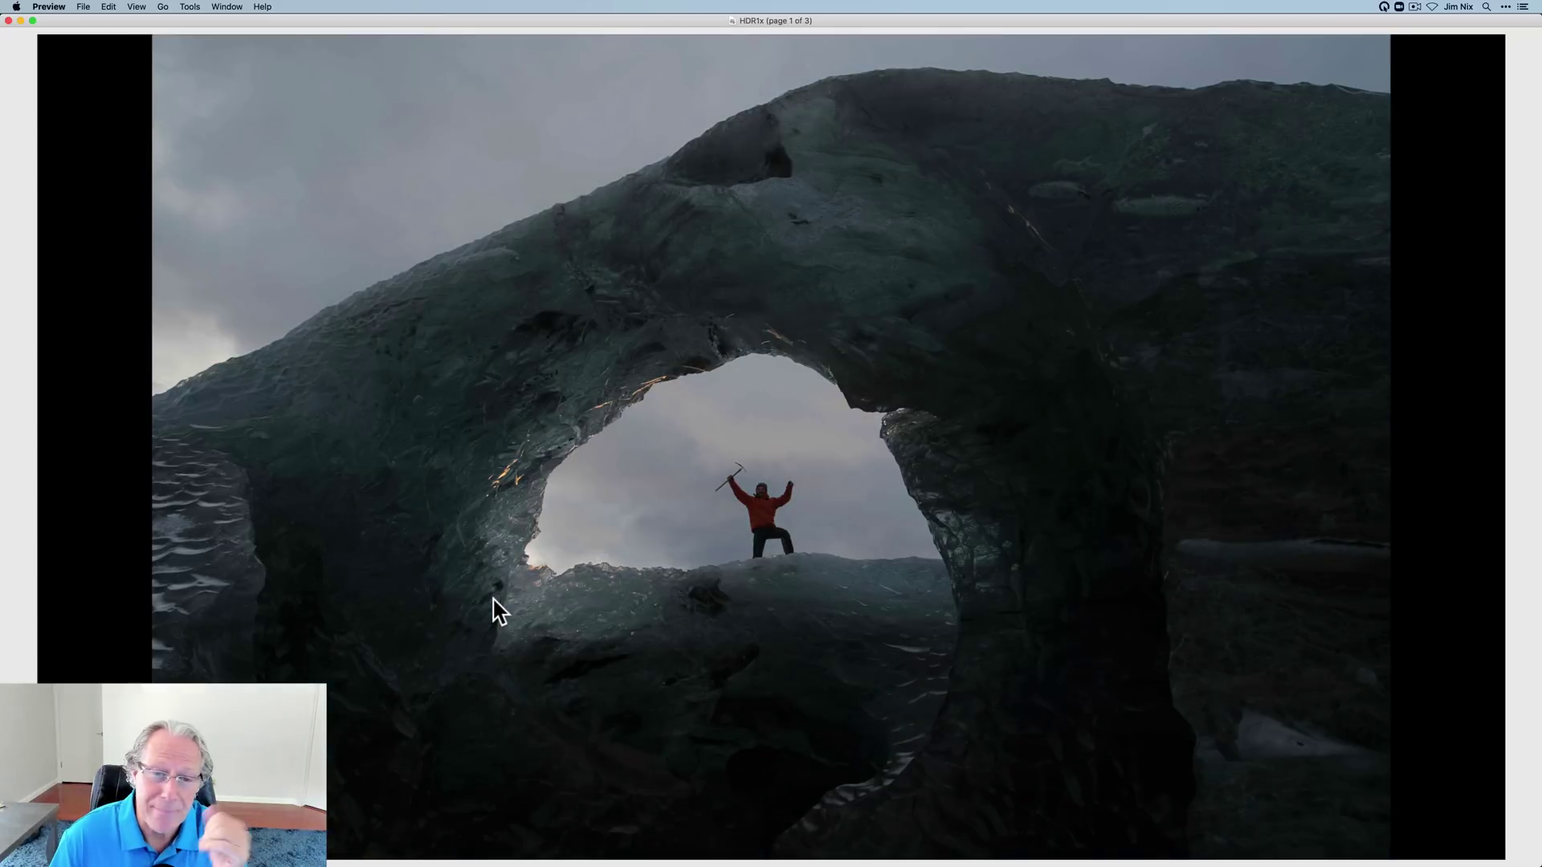
key("Down")
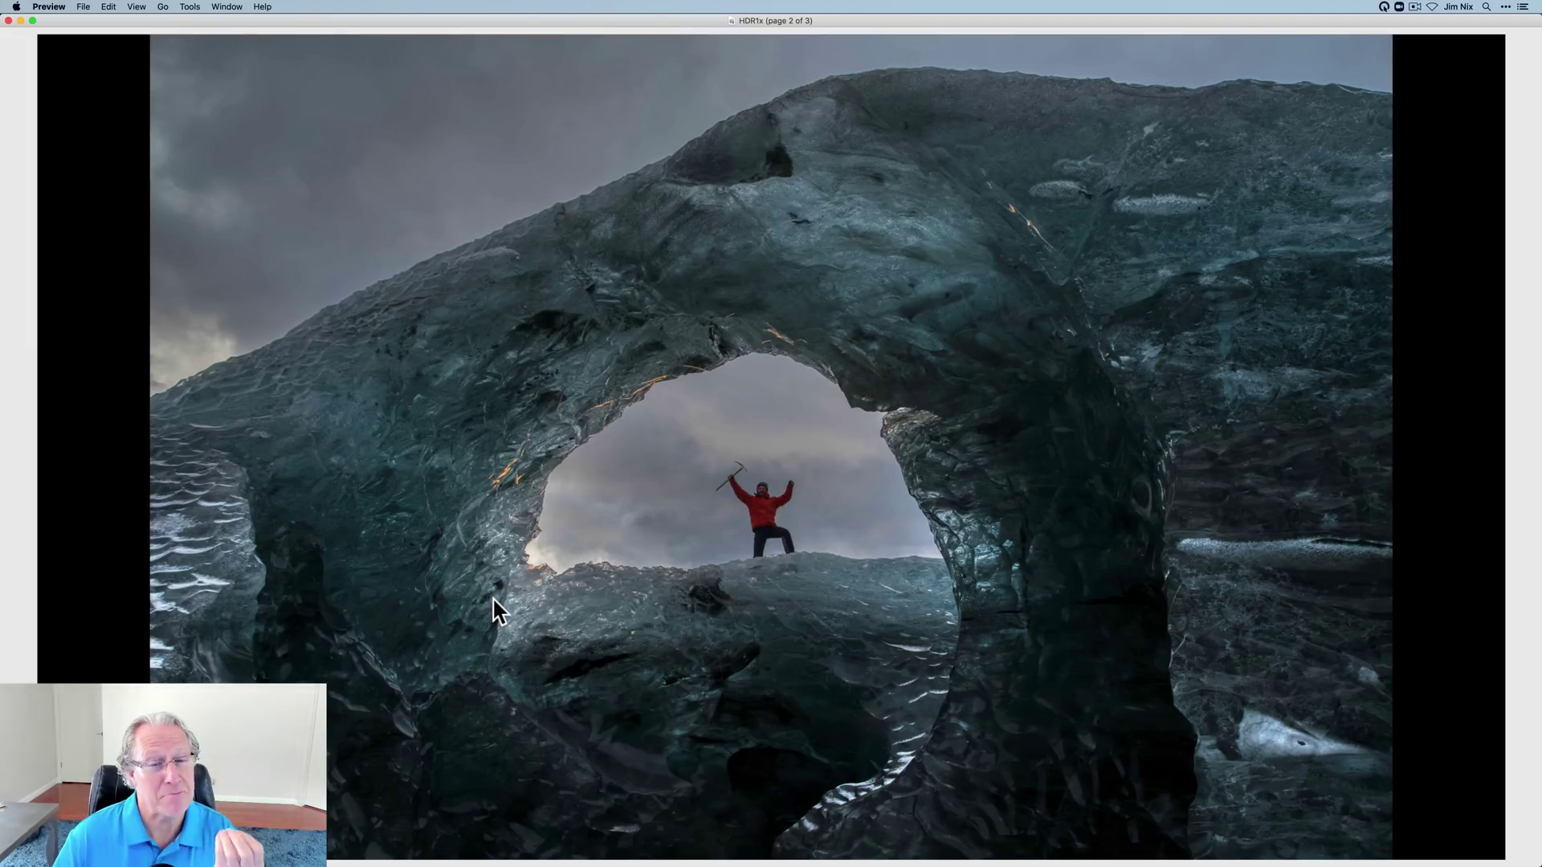
key("Down")
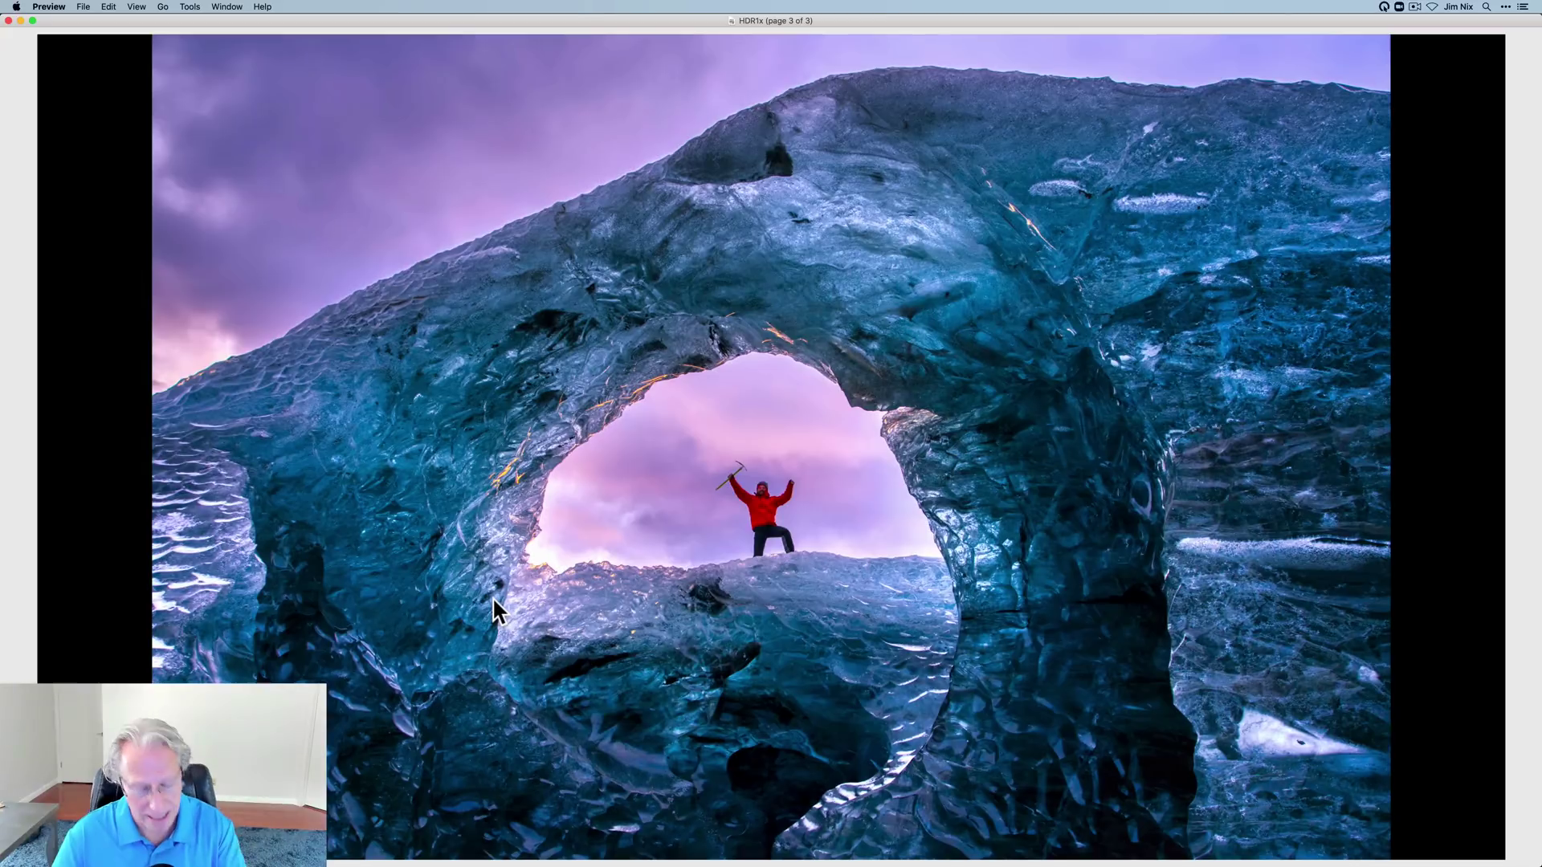
key("super+q")
left_click(493, 600)
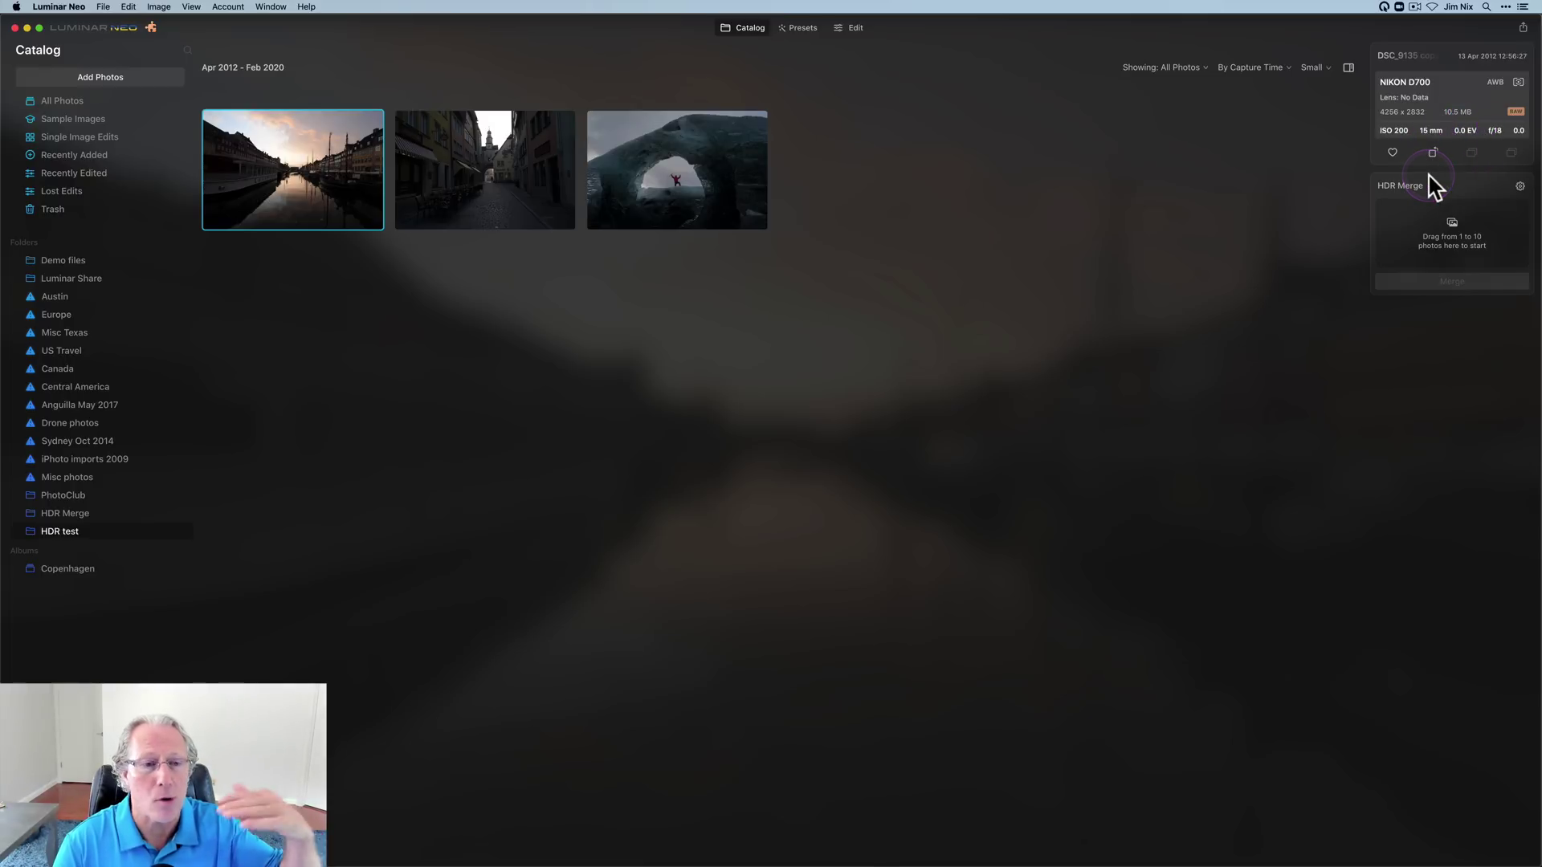
Open the canal photo in Edit with clipping warnings on, inspecting the red highlight and blue shadow areas.
left_click(853, 31)
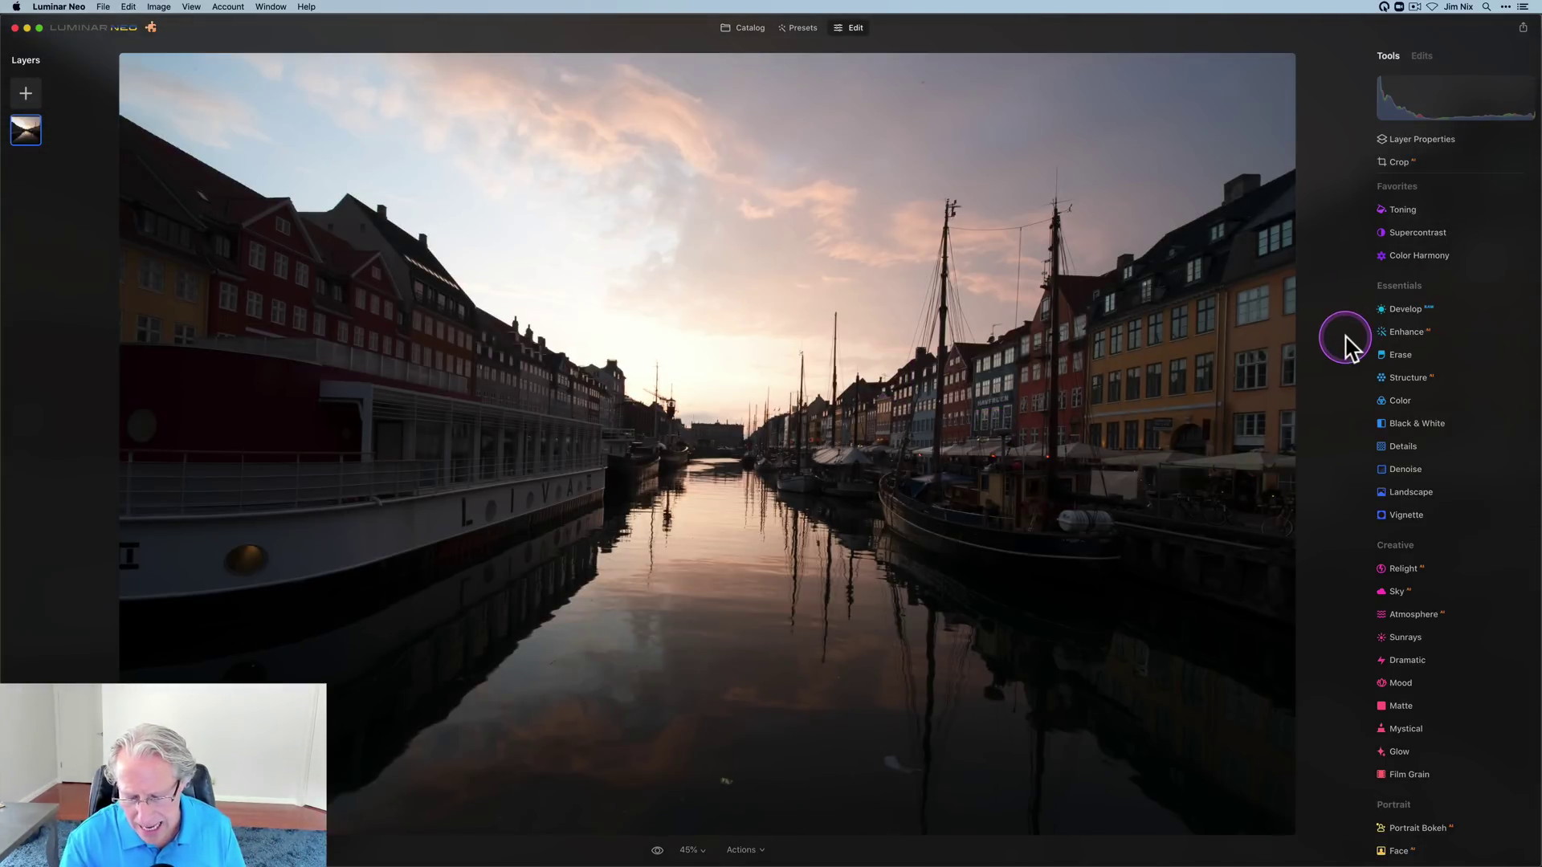
key("j")
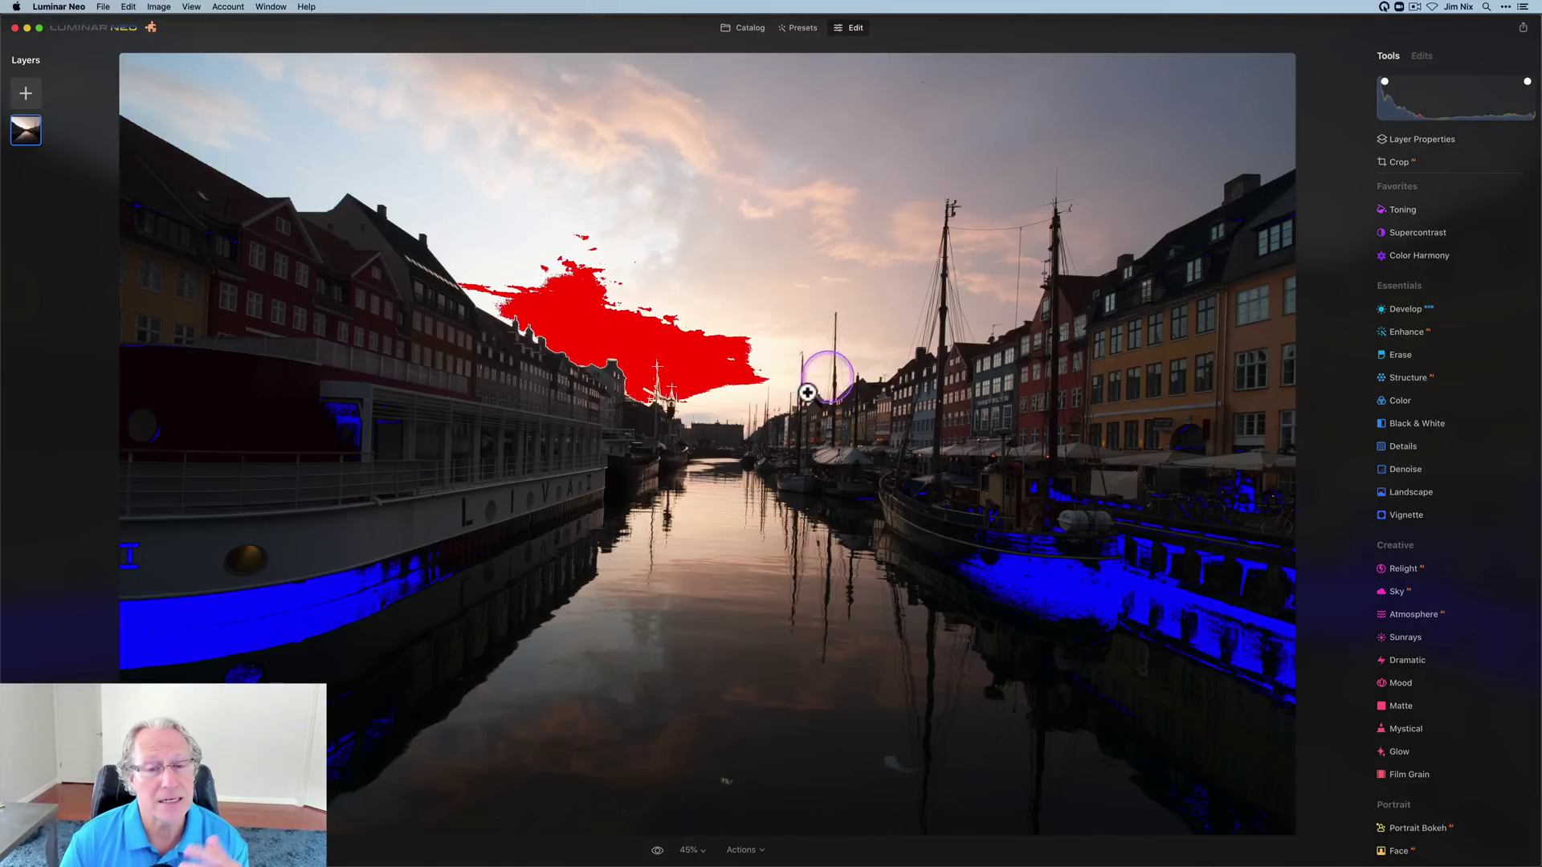
left_click(787, 413)
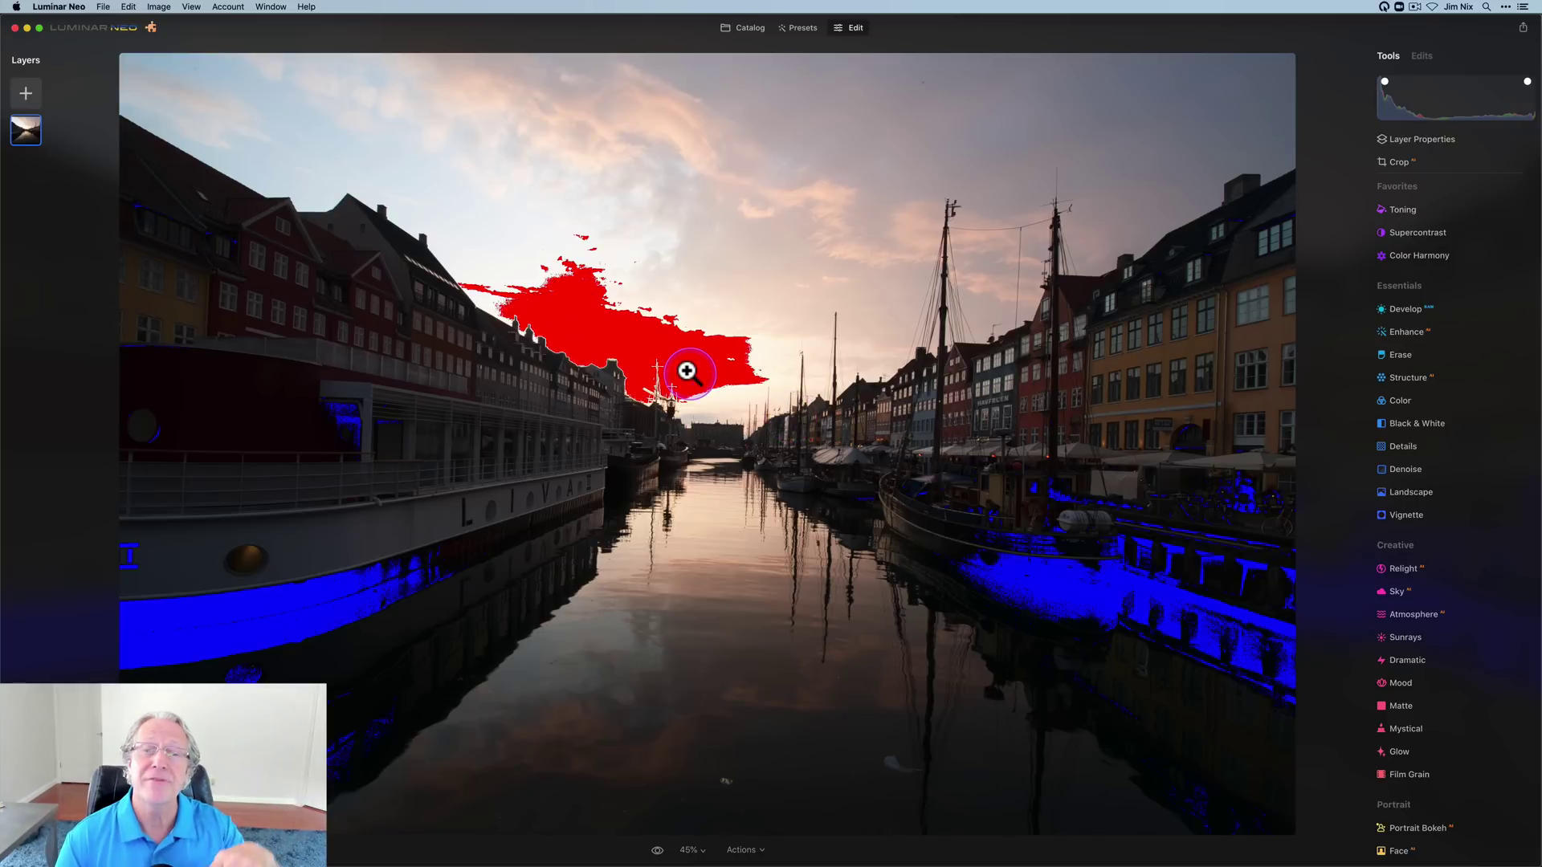
left_click(614, 354)
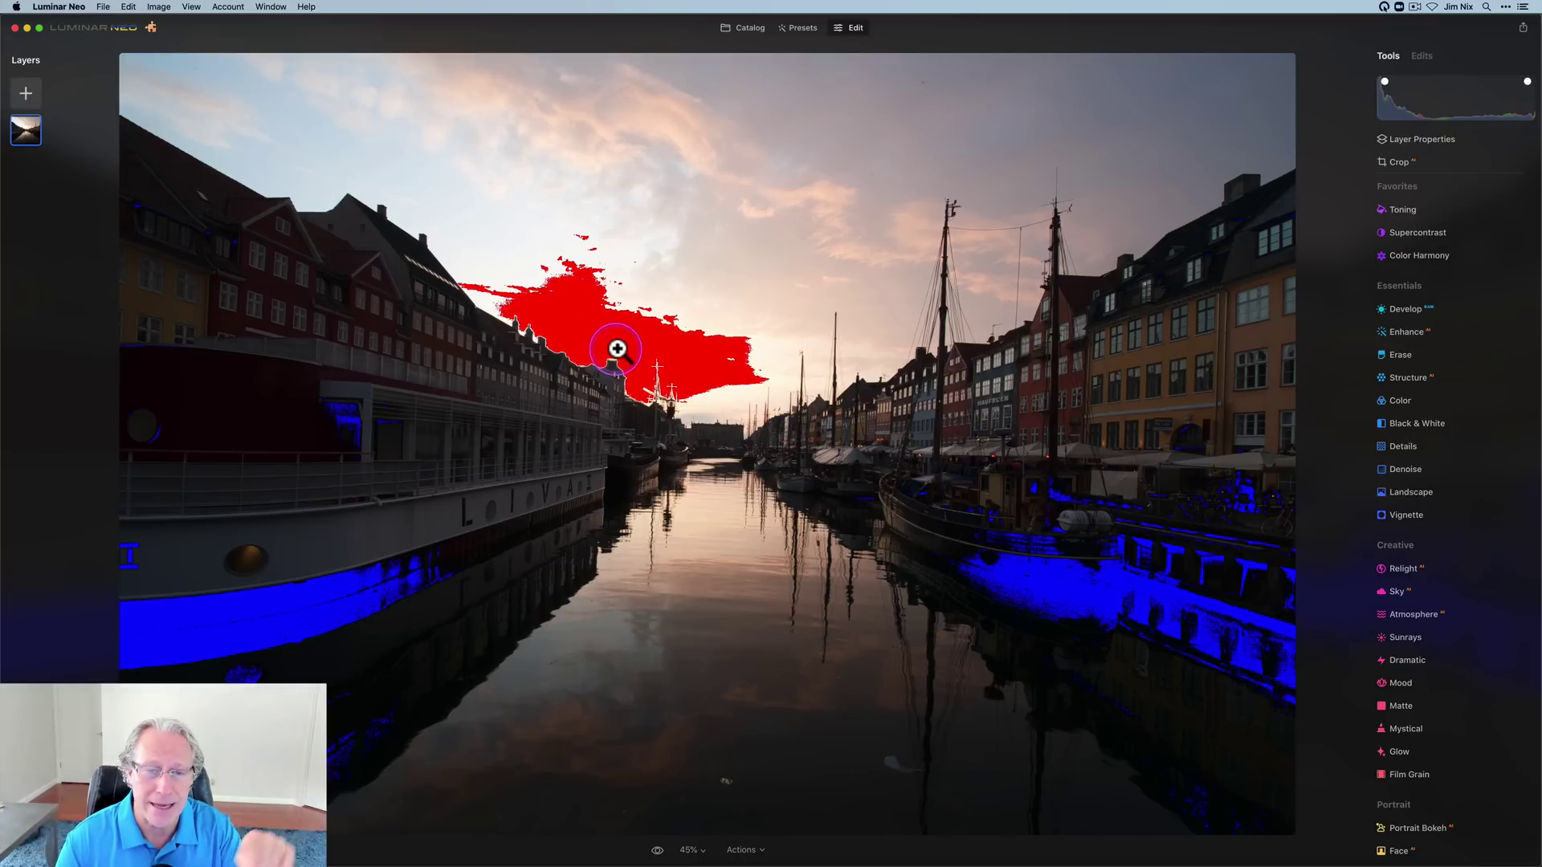
left_click(1112, 630)
left_click(1067, 564)
left_click(1094, 609)
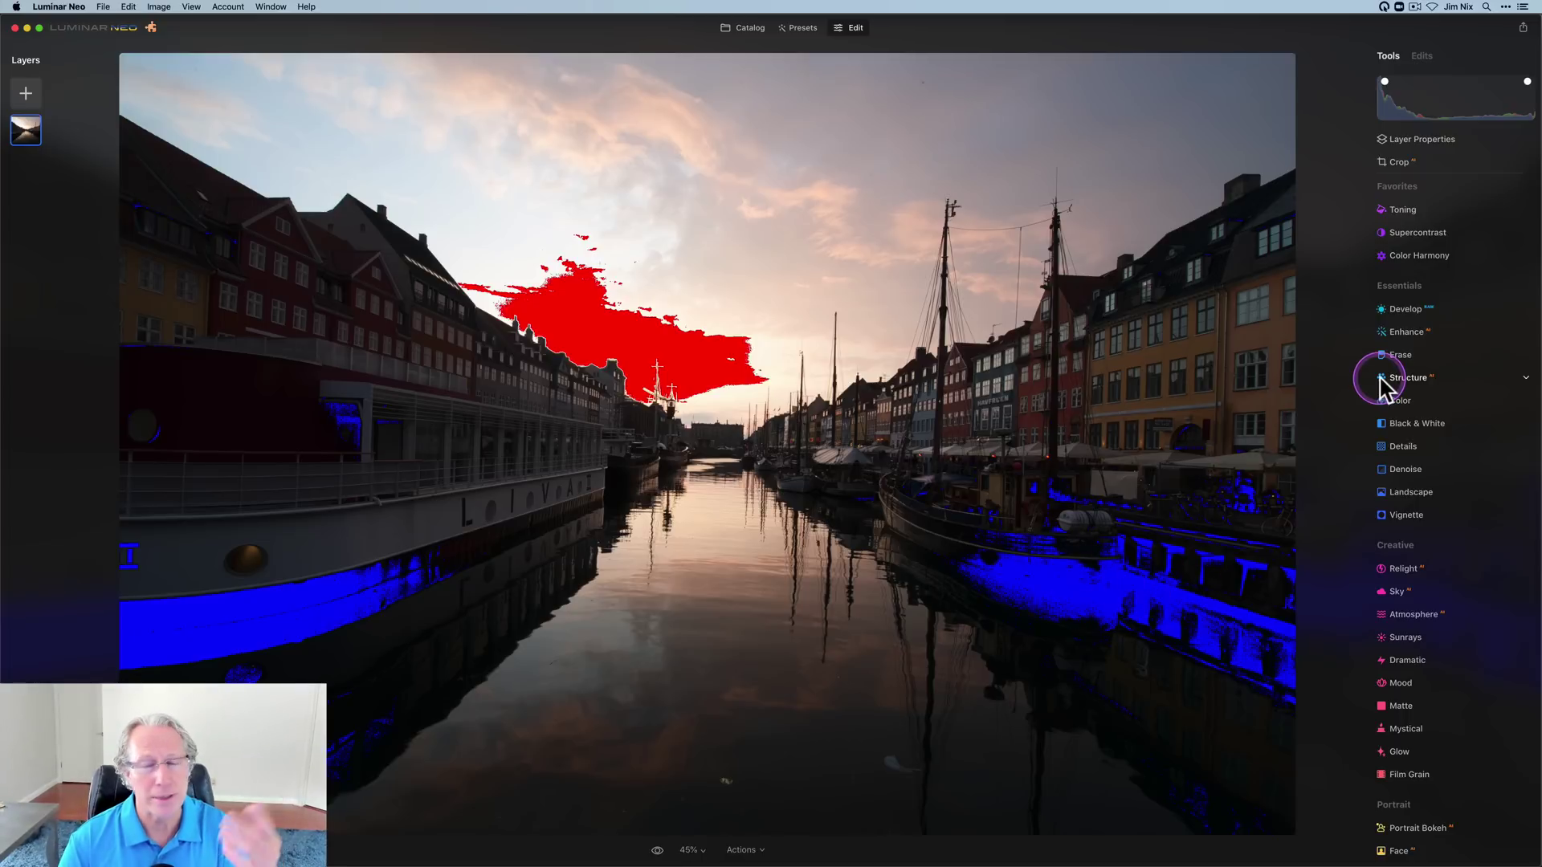
In Develop, try Highlights at -62 on the canal photo, then reset it to 0.
left_click(1406, 310)
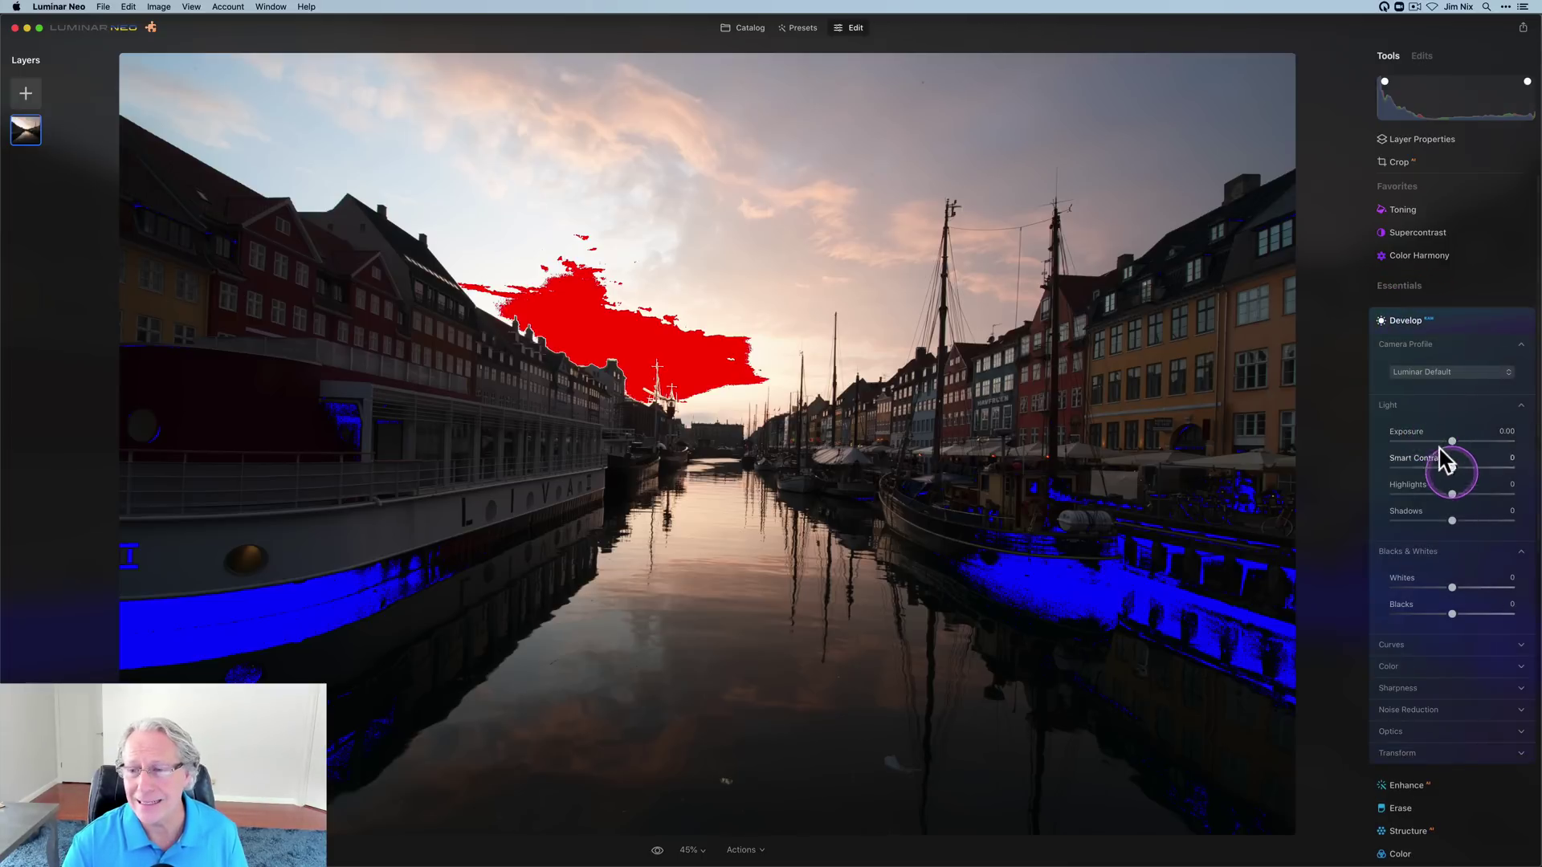
left_click_drag(1456, 491, 1418, 496)
left_click(1416, 497)
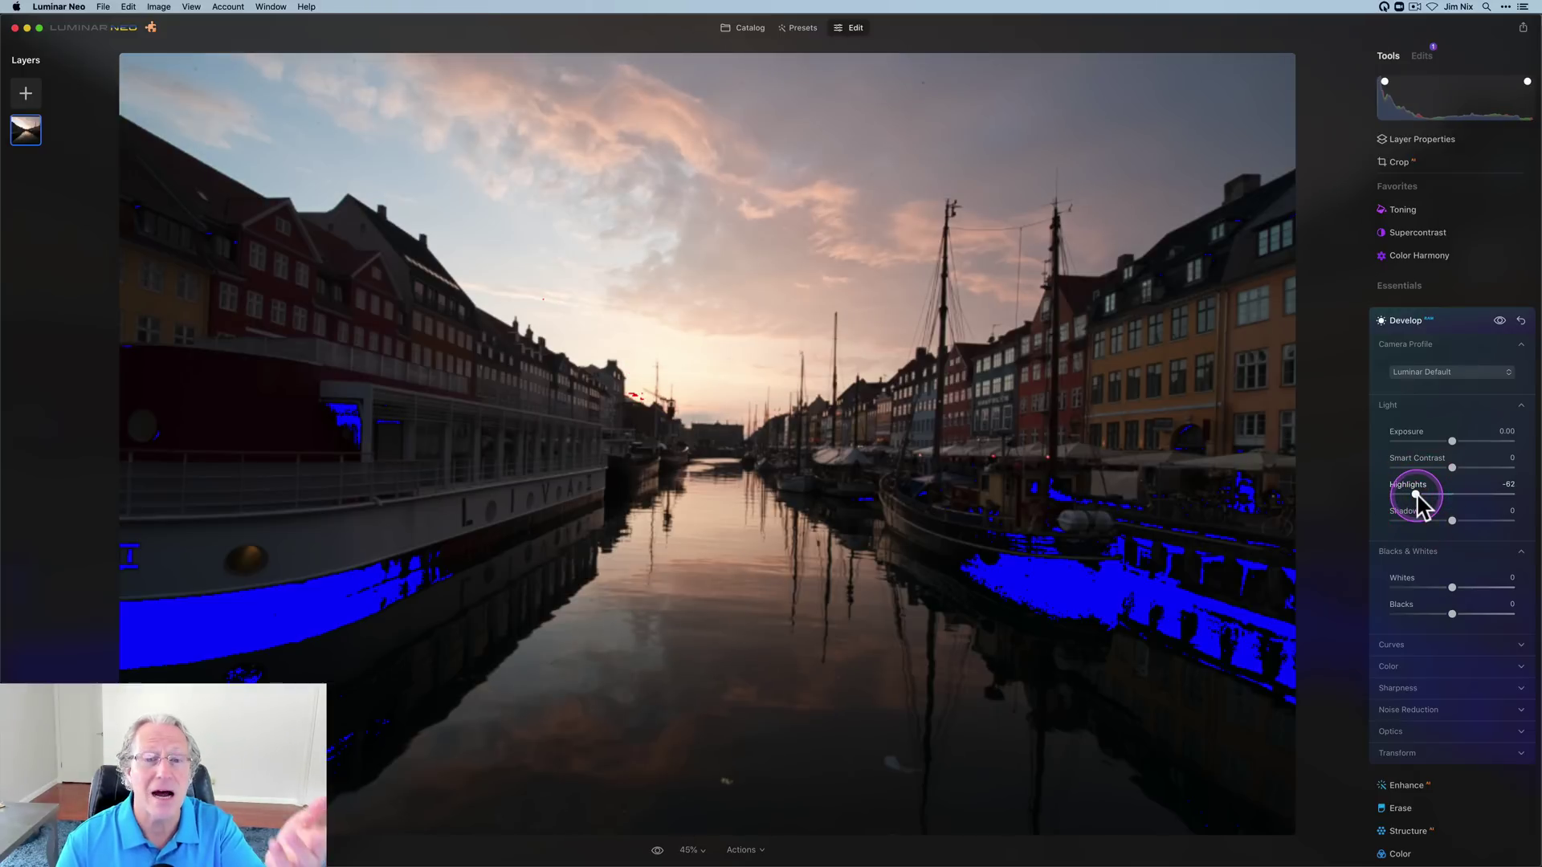
double_click(1416, 495)
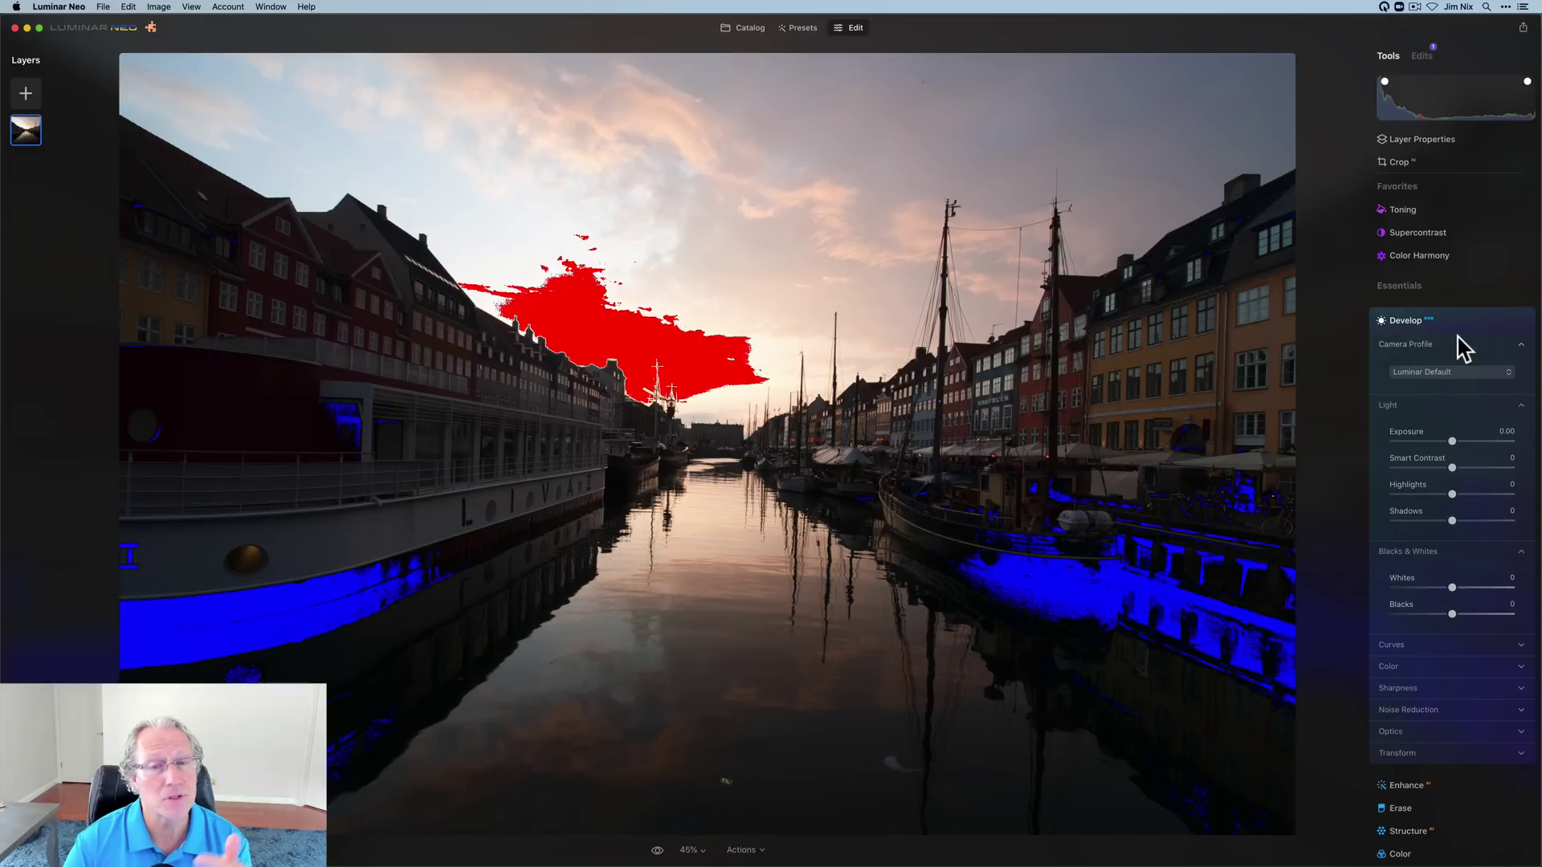
Return to the catalog and open the canal photo's Adjustments context menu.
left_click(740, 29)
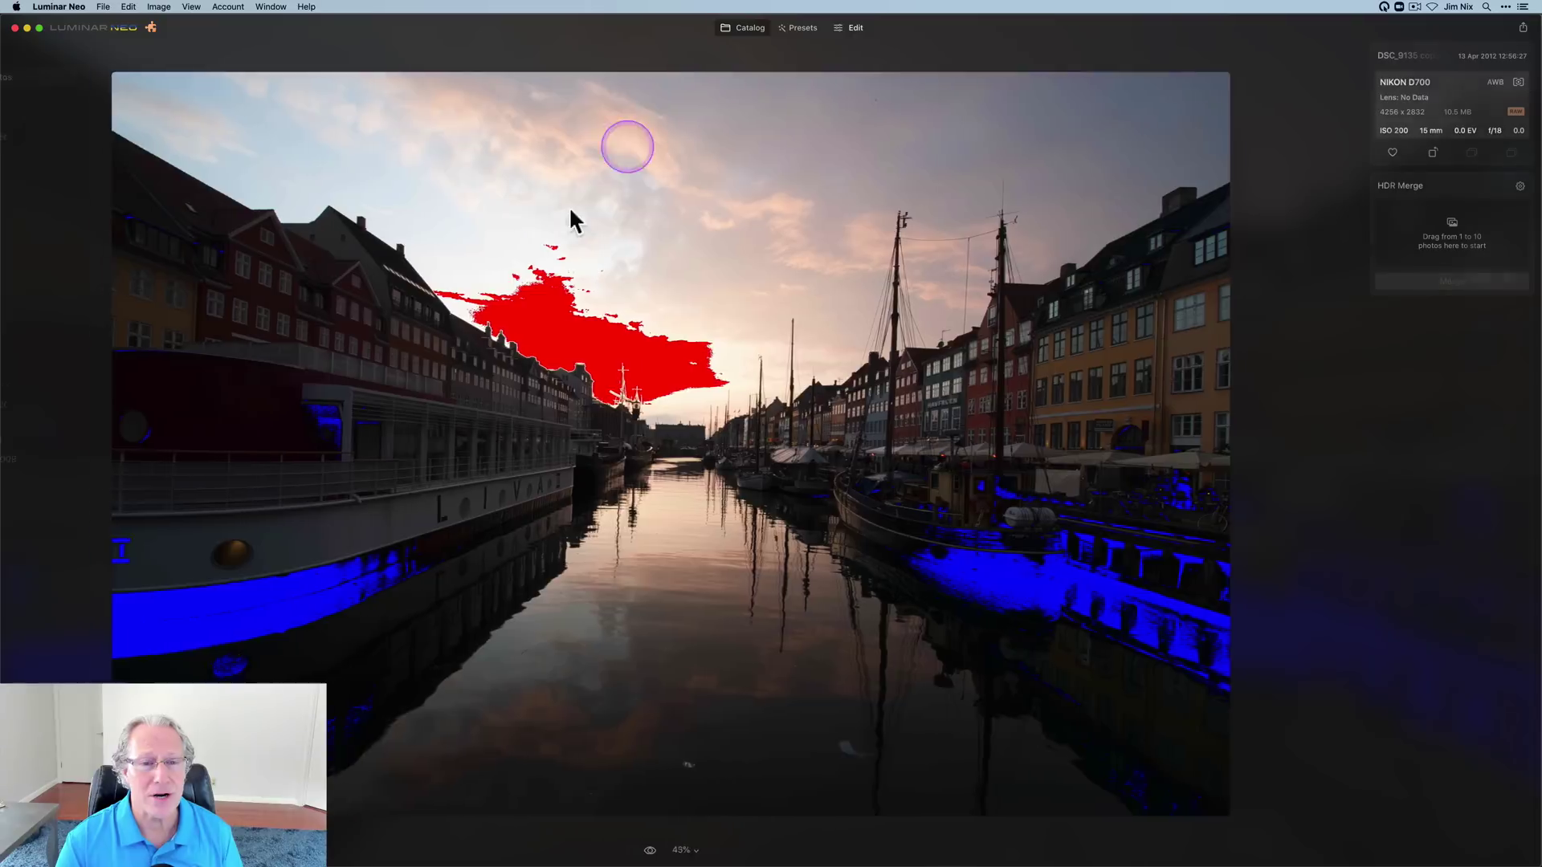
right_click(336, 188)
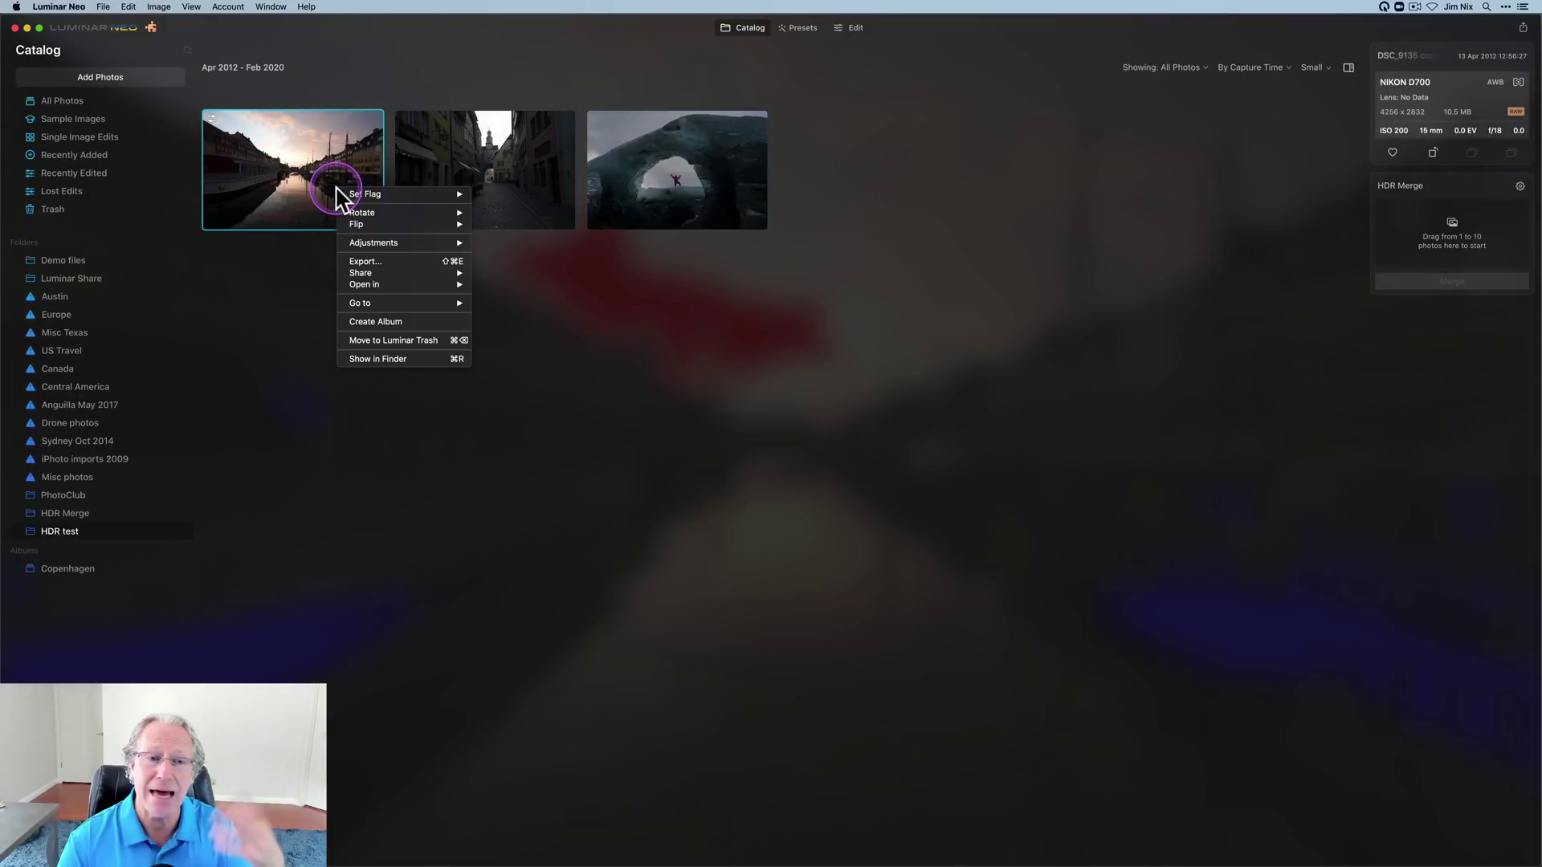
mouse_move(358, 242)
left_click(501, 297)
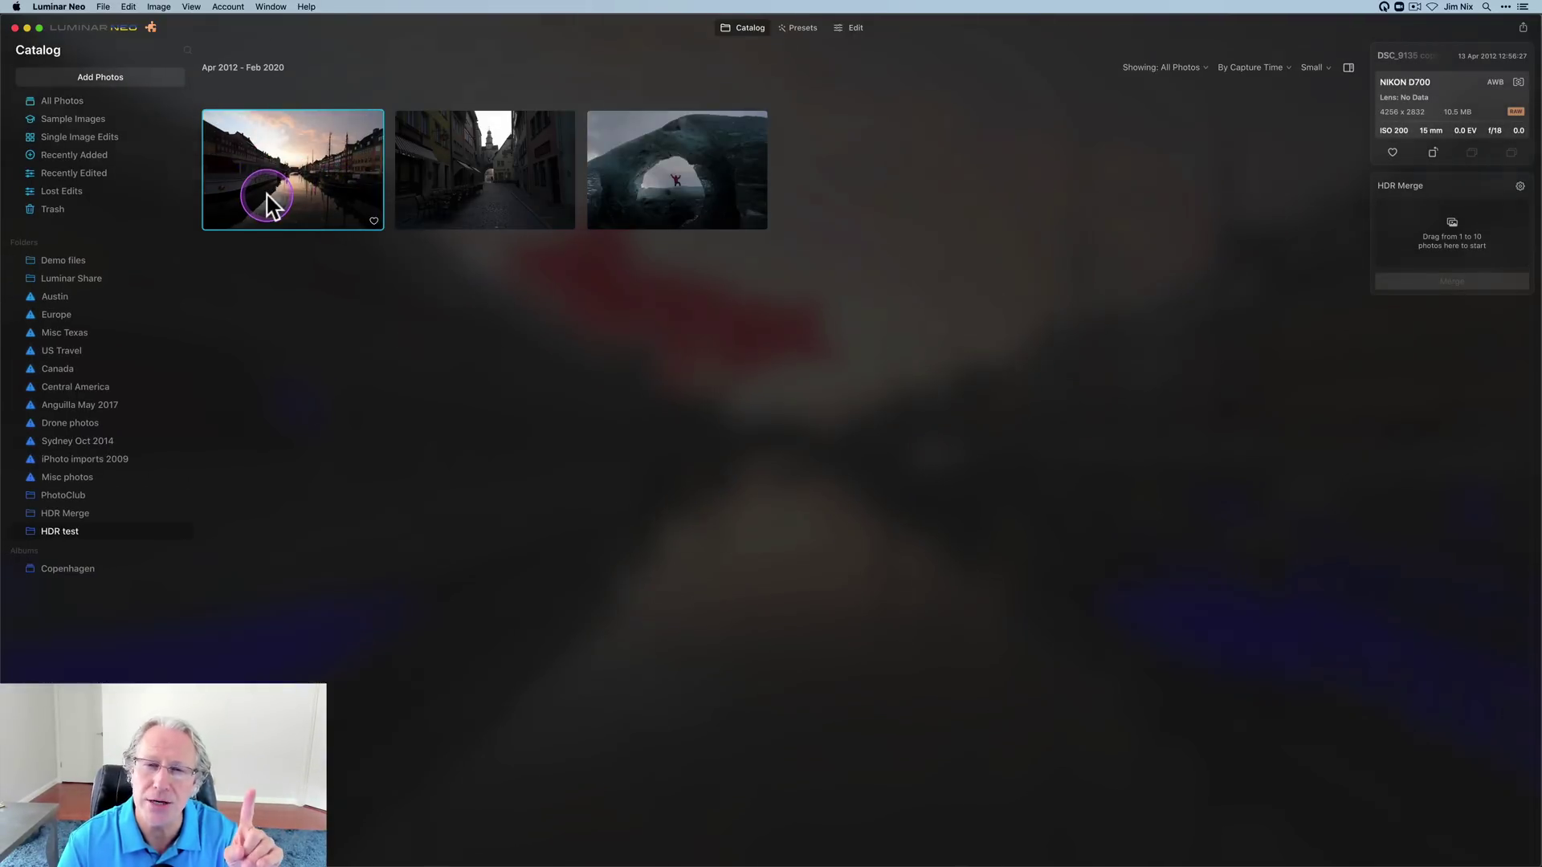
Drag the canal photo into the HDR Merge panel and merge it as a single exposure.
left_click(293, 178)
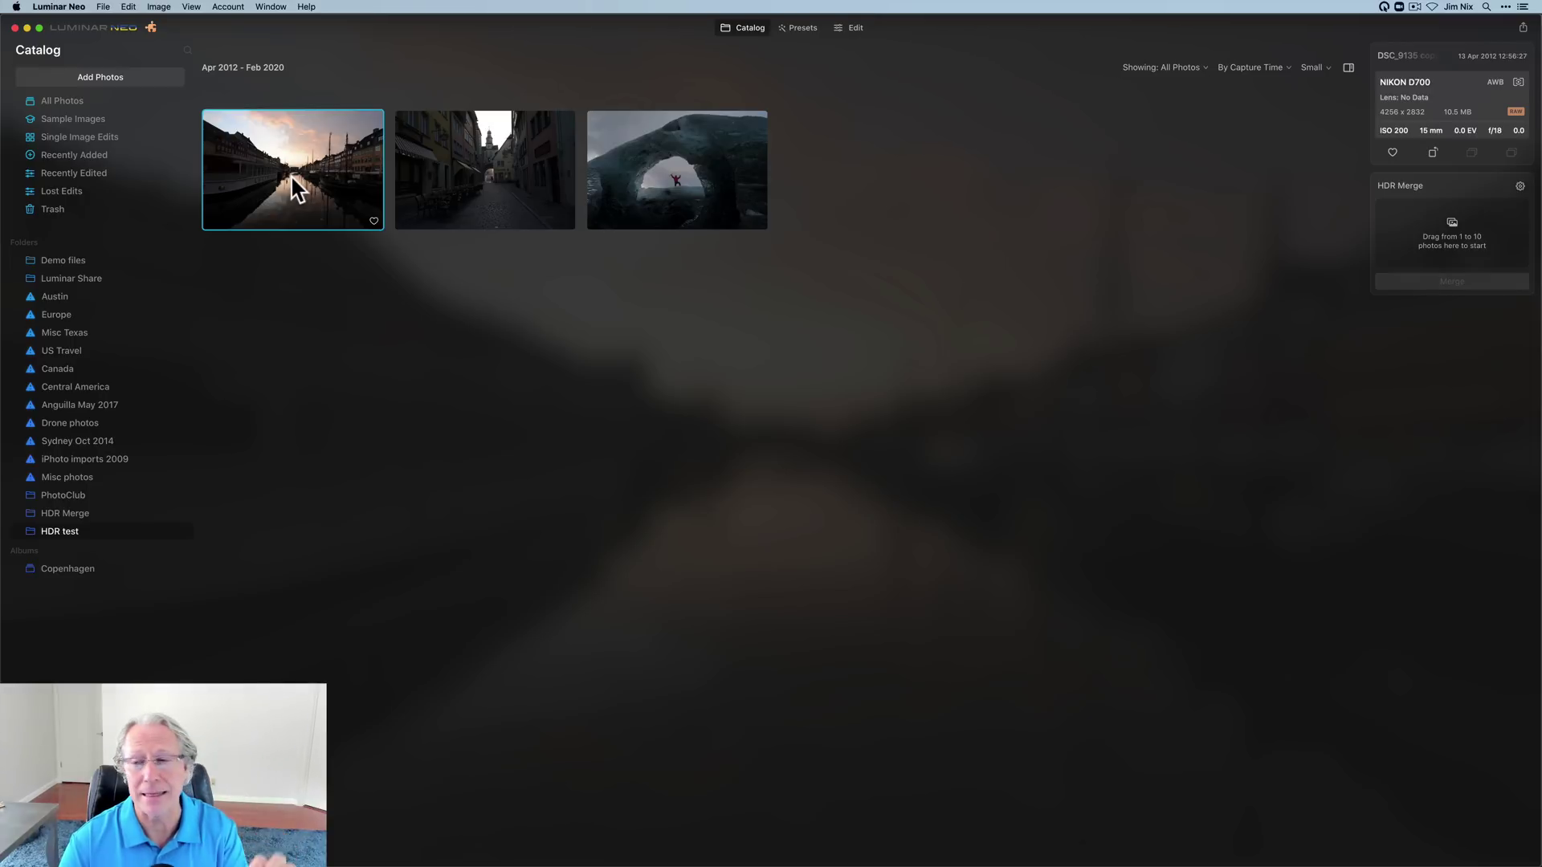
left_click(299, 169)
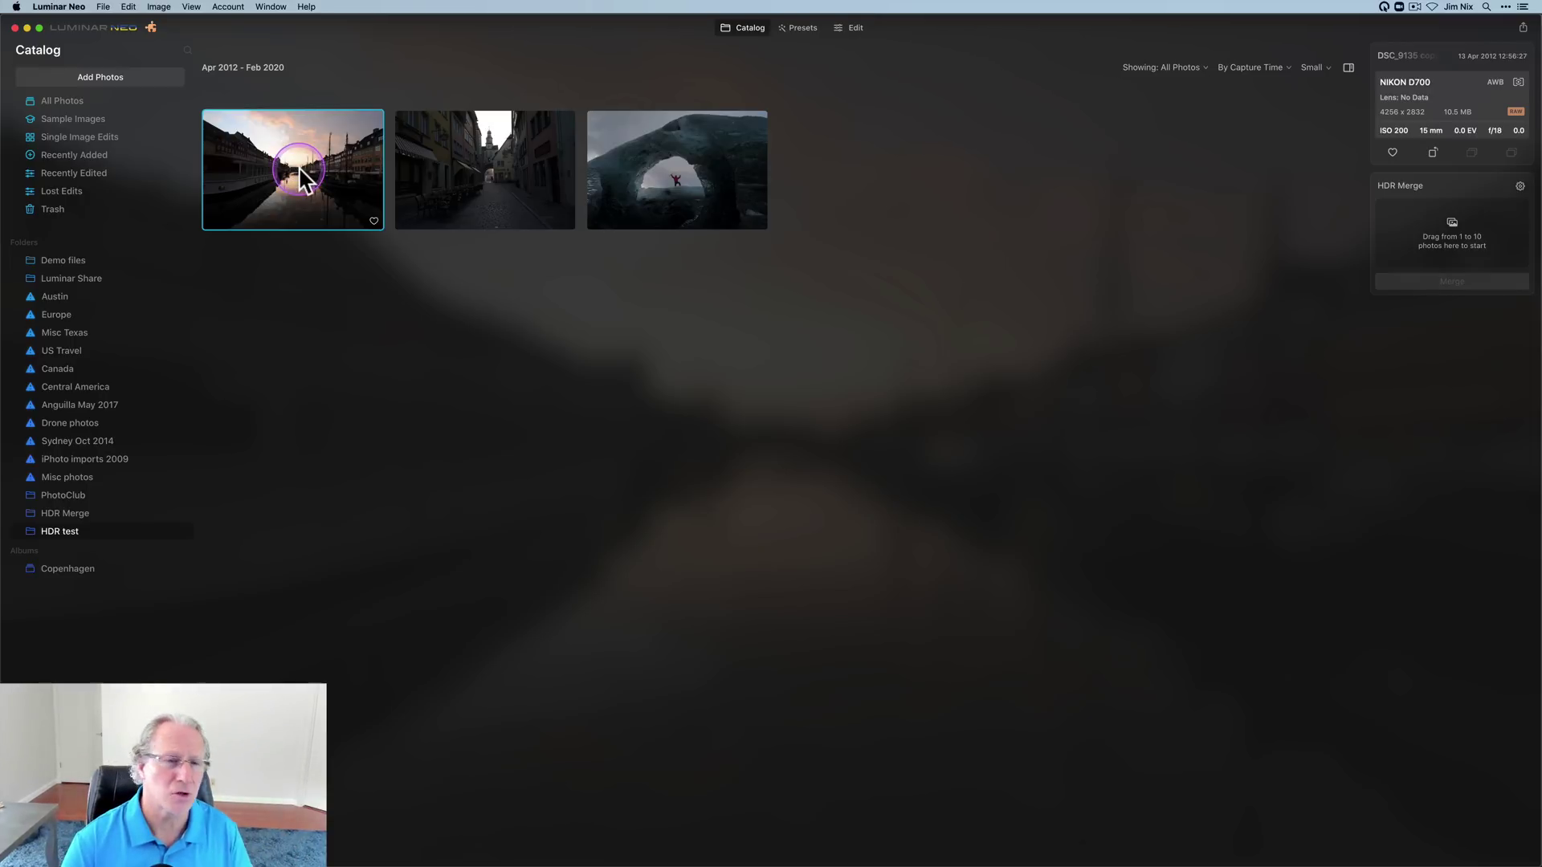
left_click_drag(299, 167, 1441, 234)
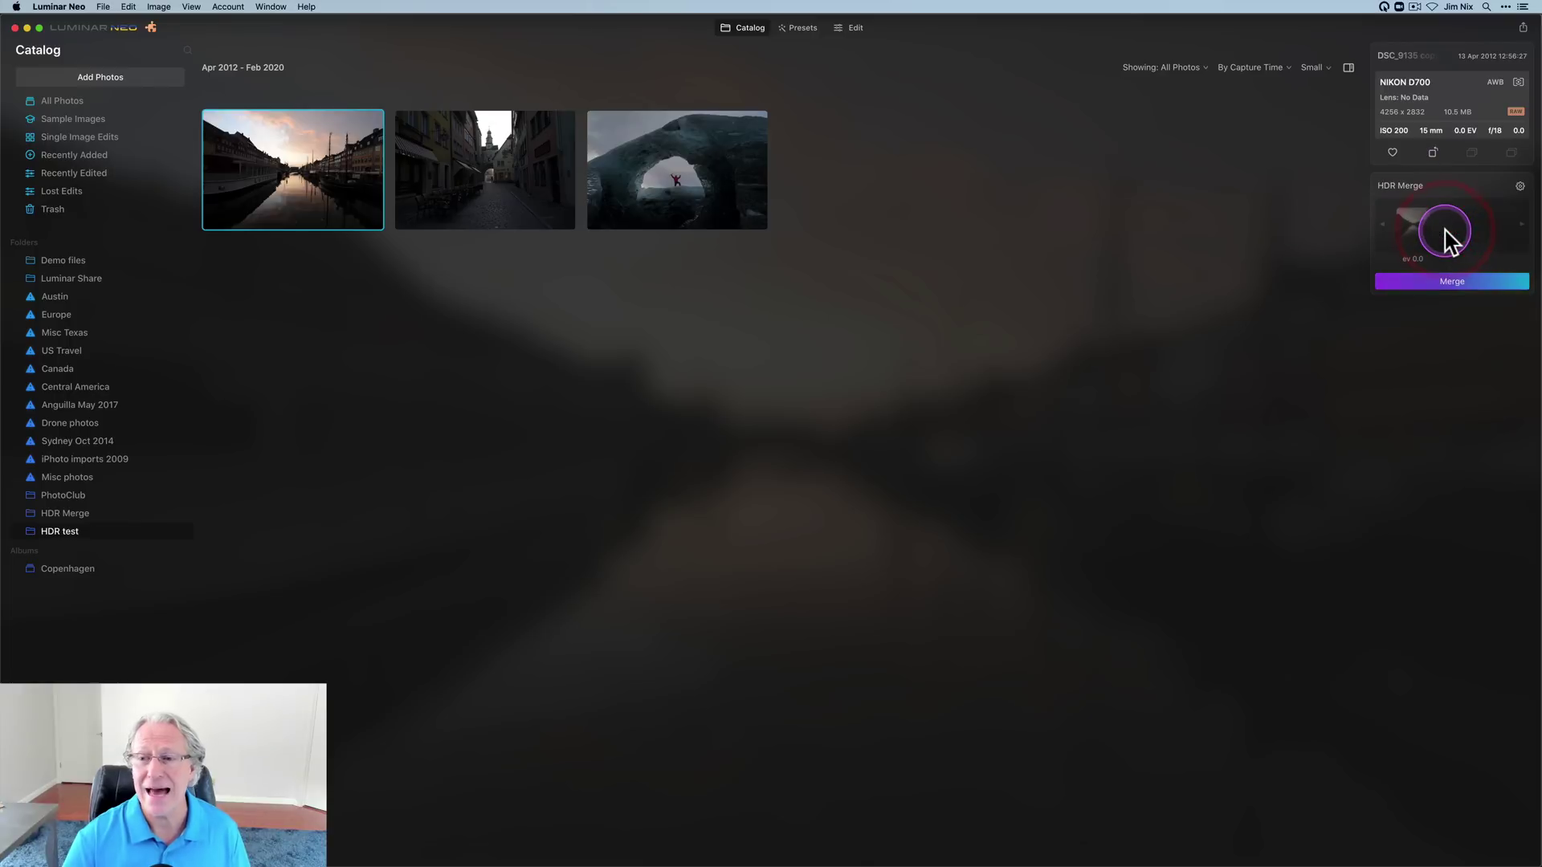
left_click(1450, 284)
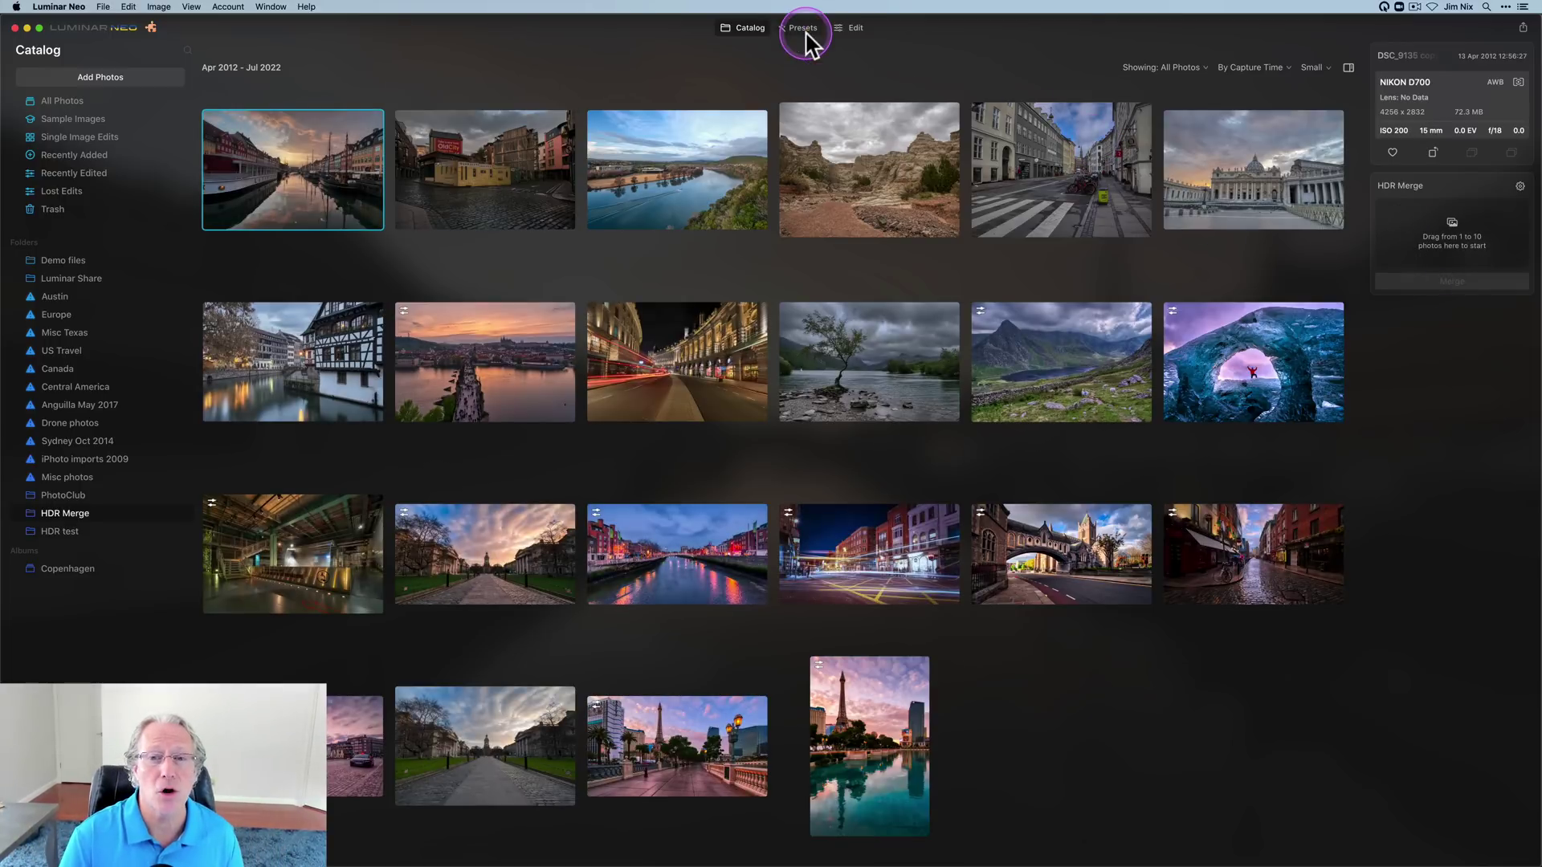
Open the merged canal photo in Edit with clipping warnings on and the Develop controls expanded.
left_click(849, 28)
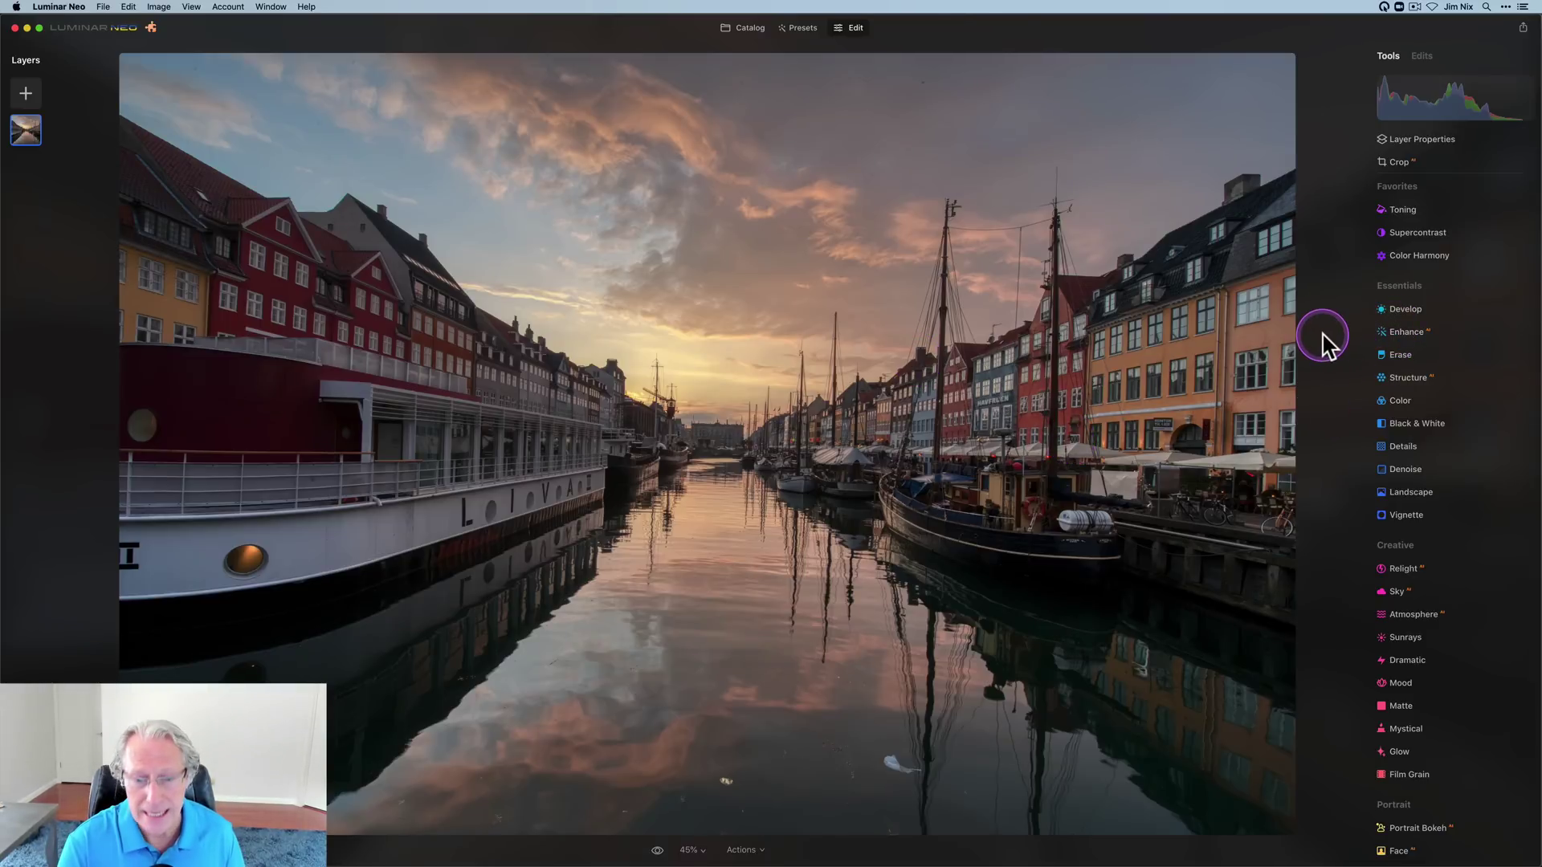
key("j")
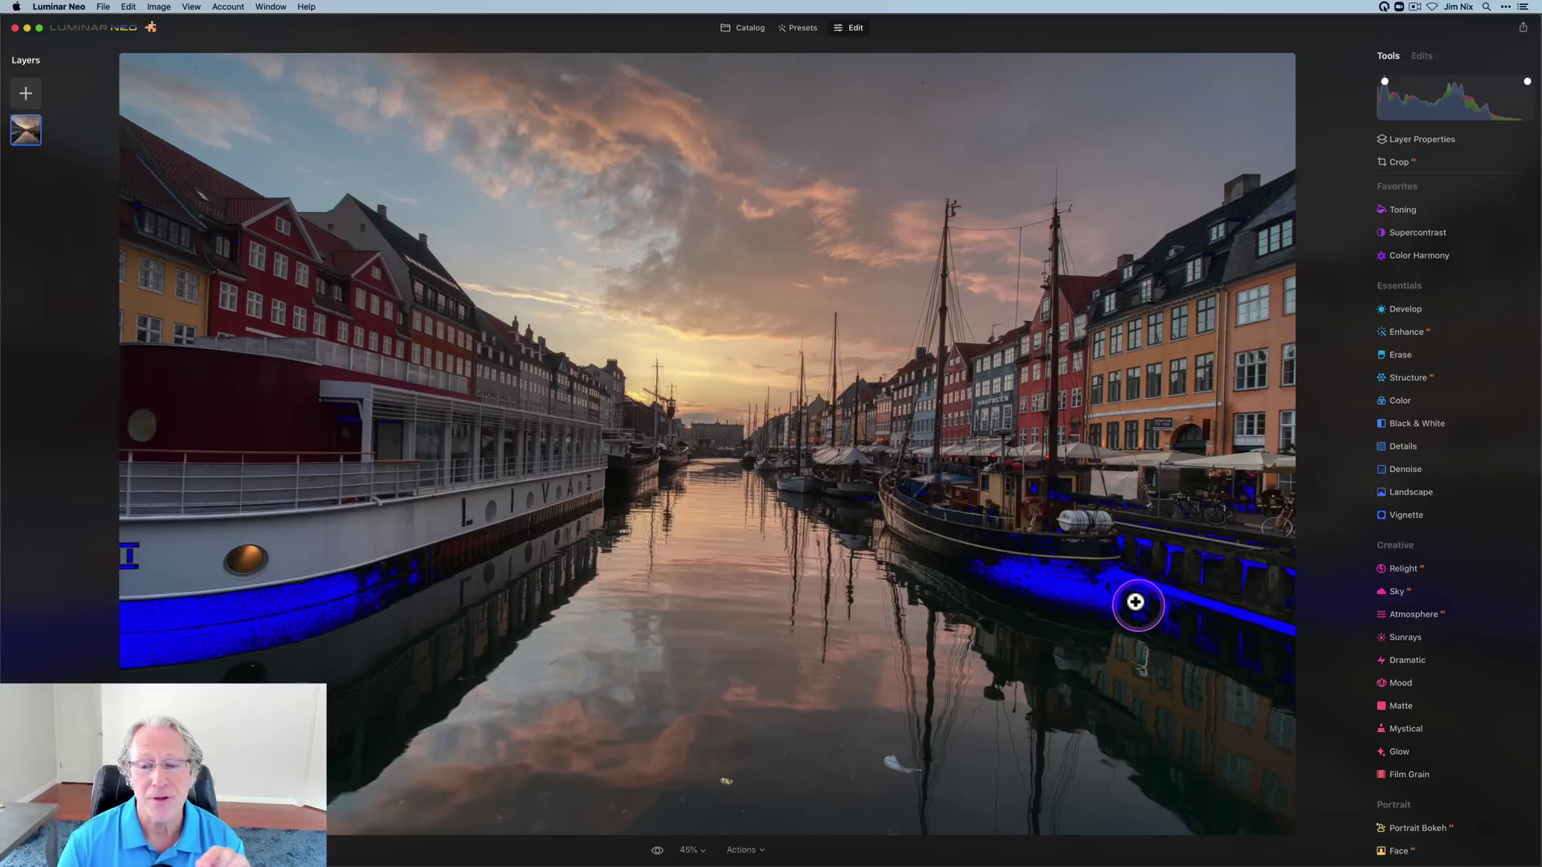
left_click(1391, 314)
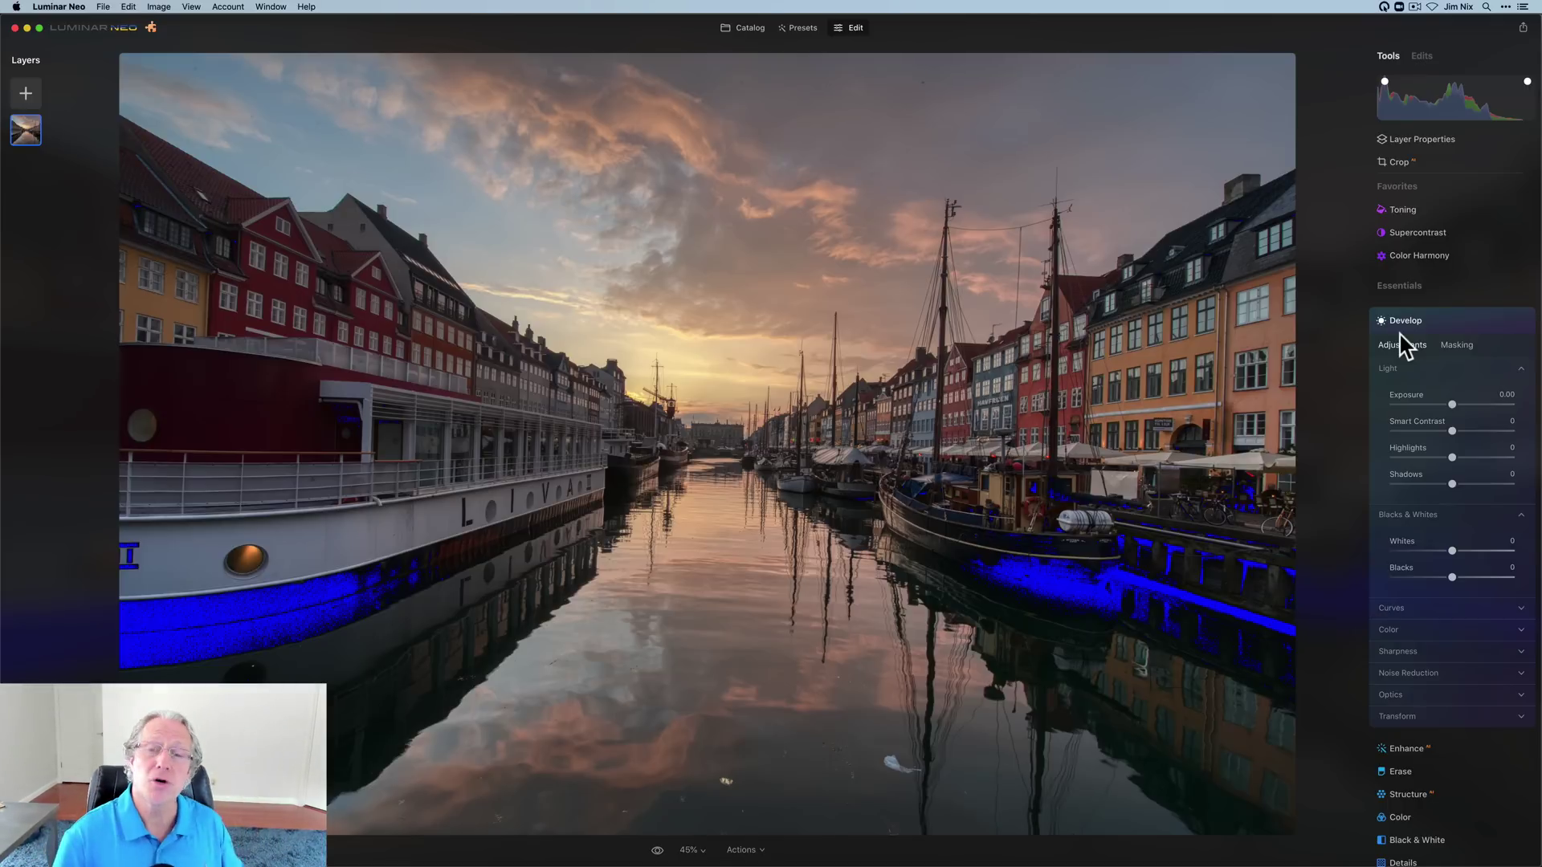
left_click(1215, 36)
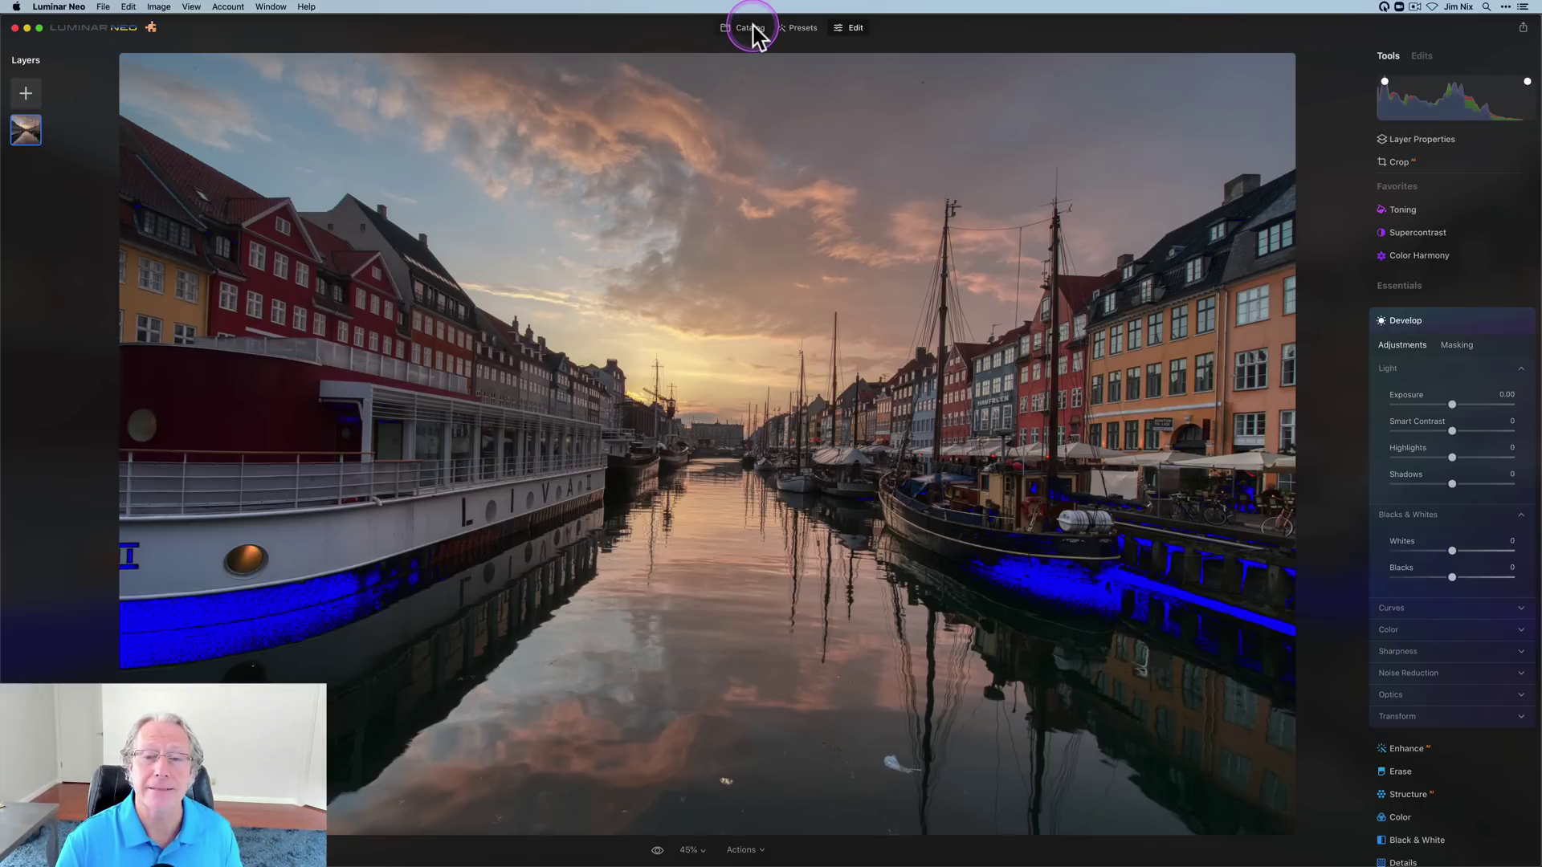
Check the dark street photo's clipped highlights and shadows in Edit, then hide the overlays.
left_click(751, 29)
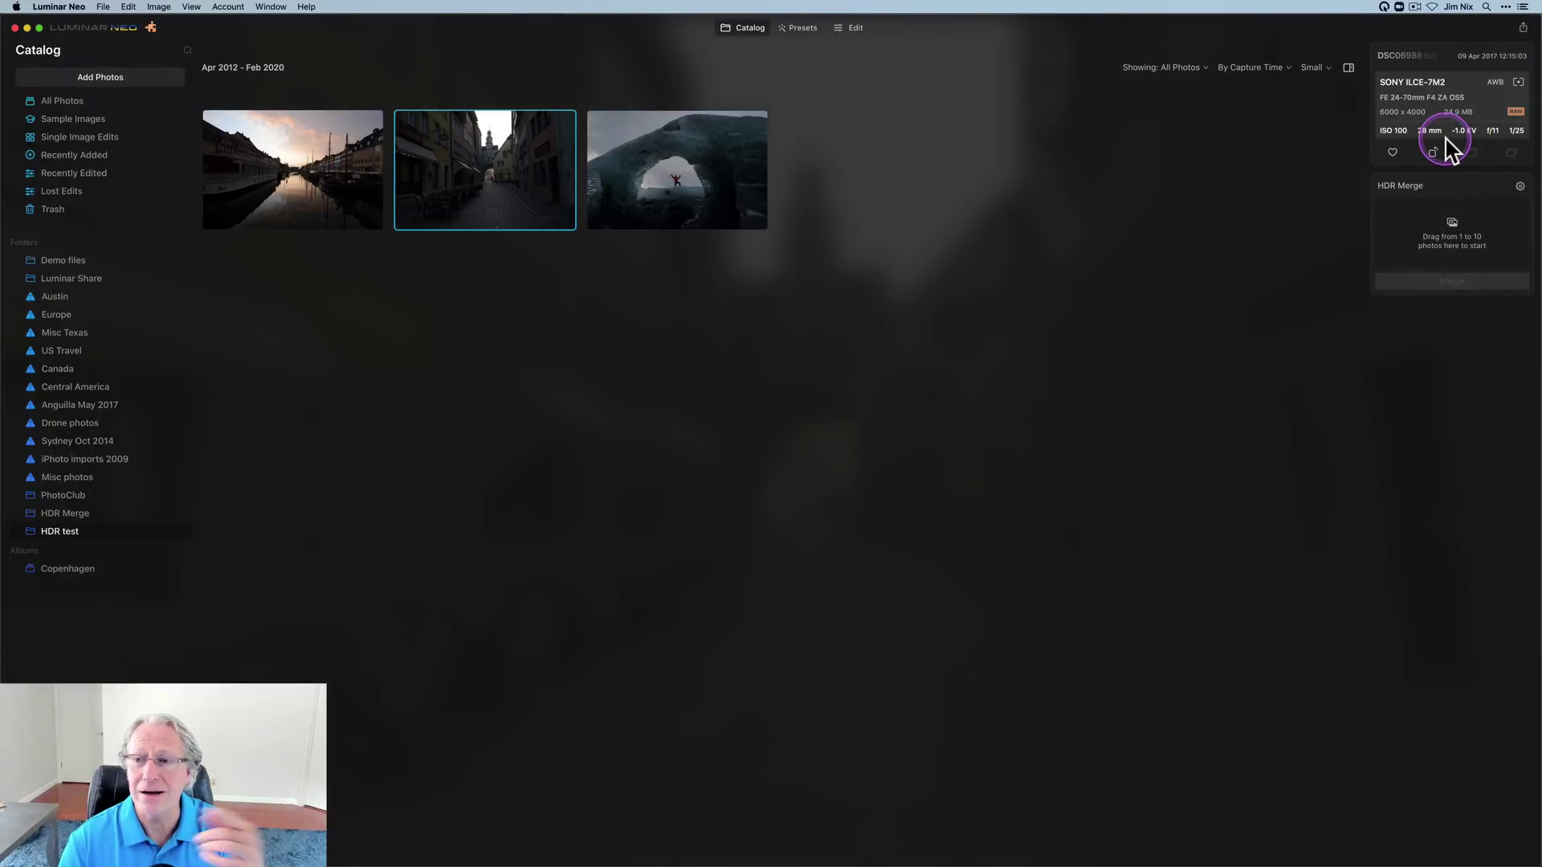
left_click(851, 28)
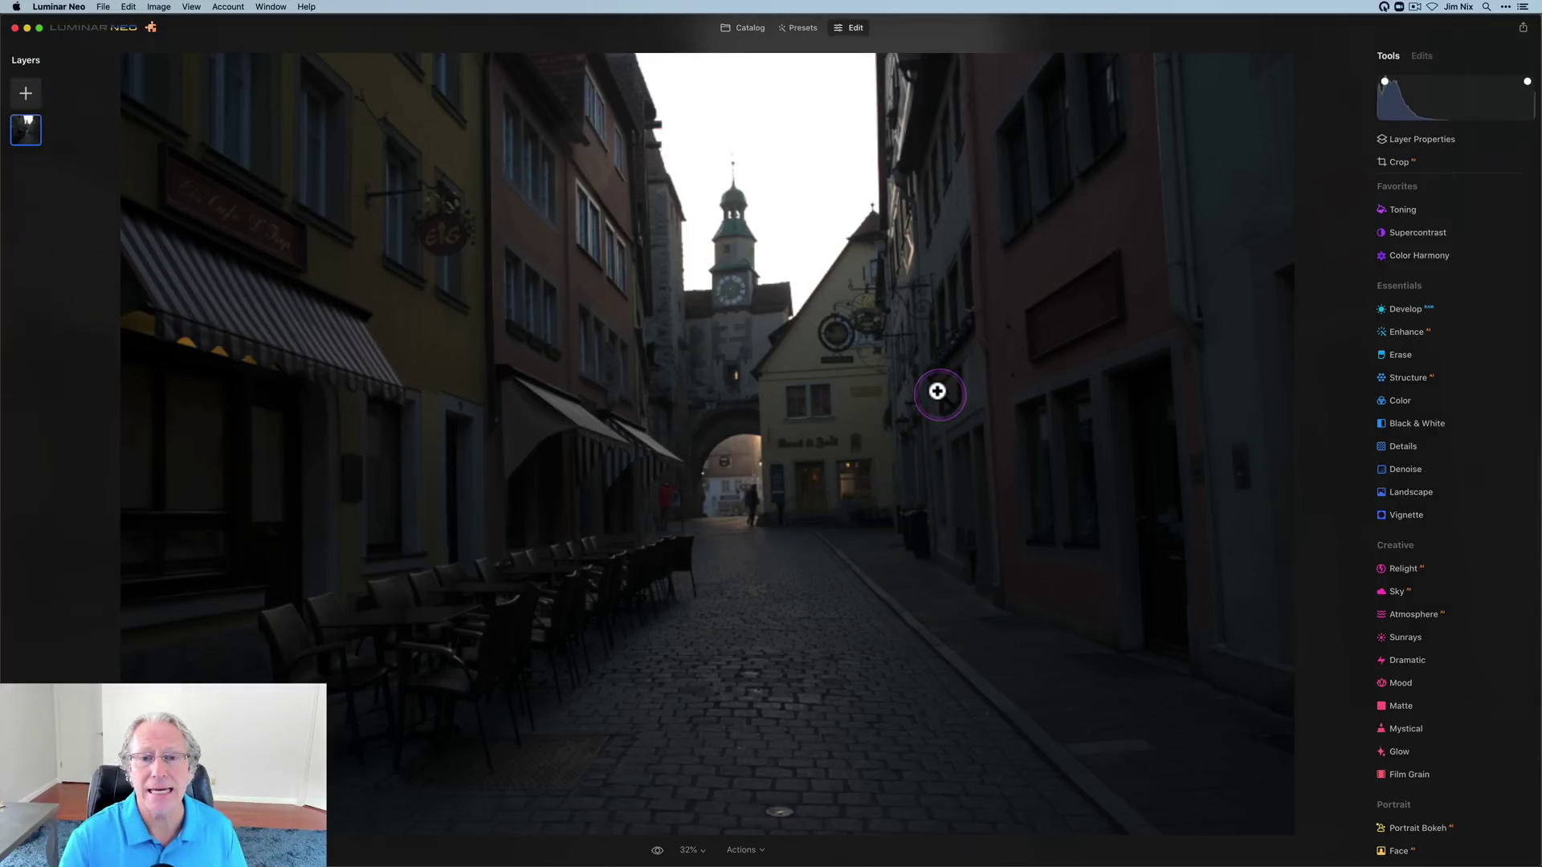
key("super+shift+j")
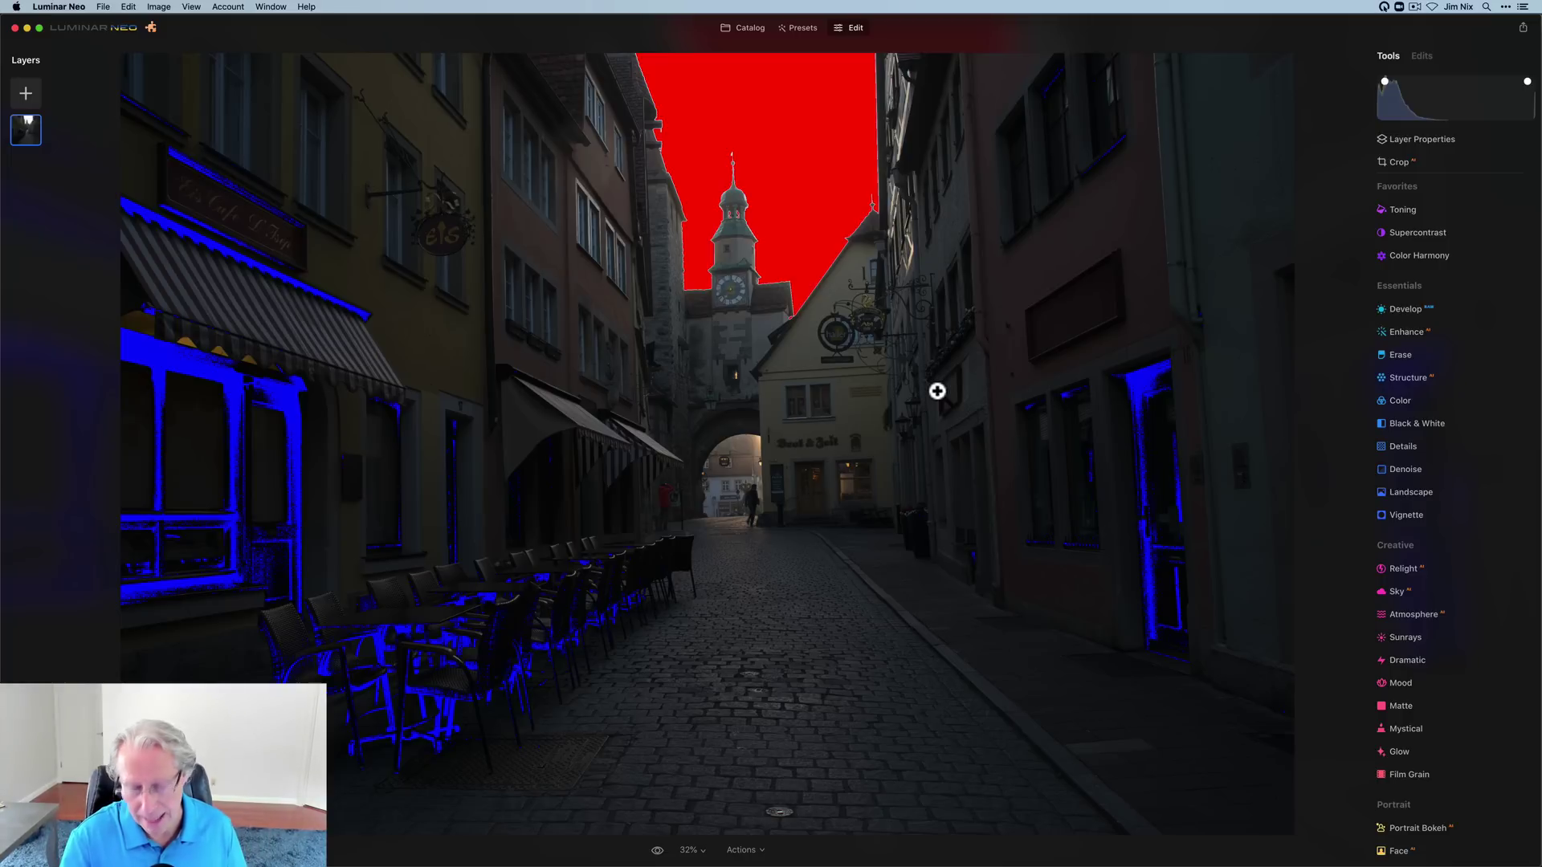
key("j")
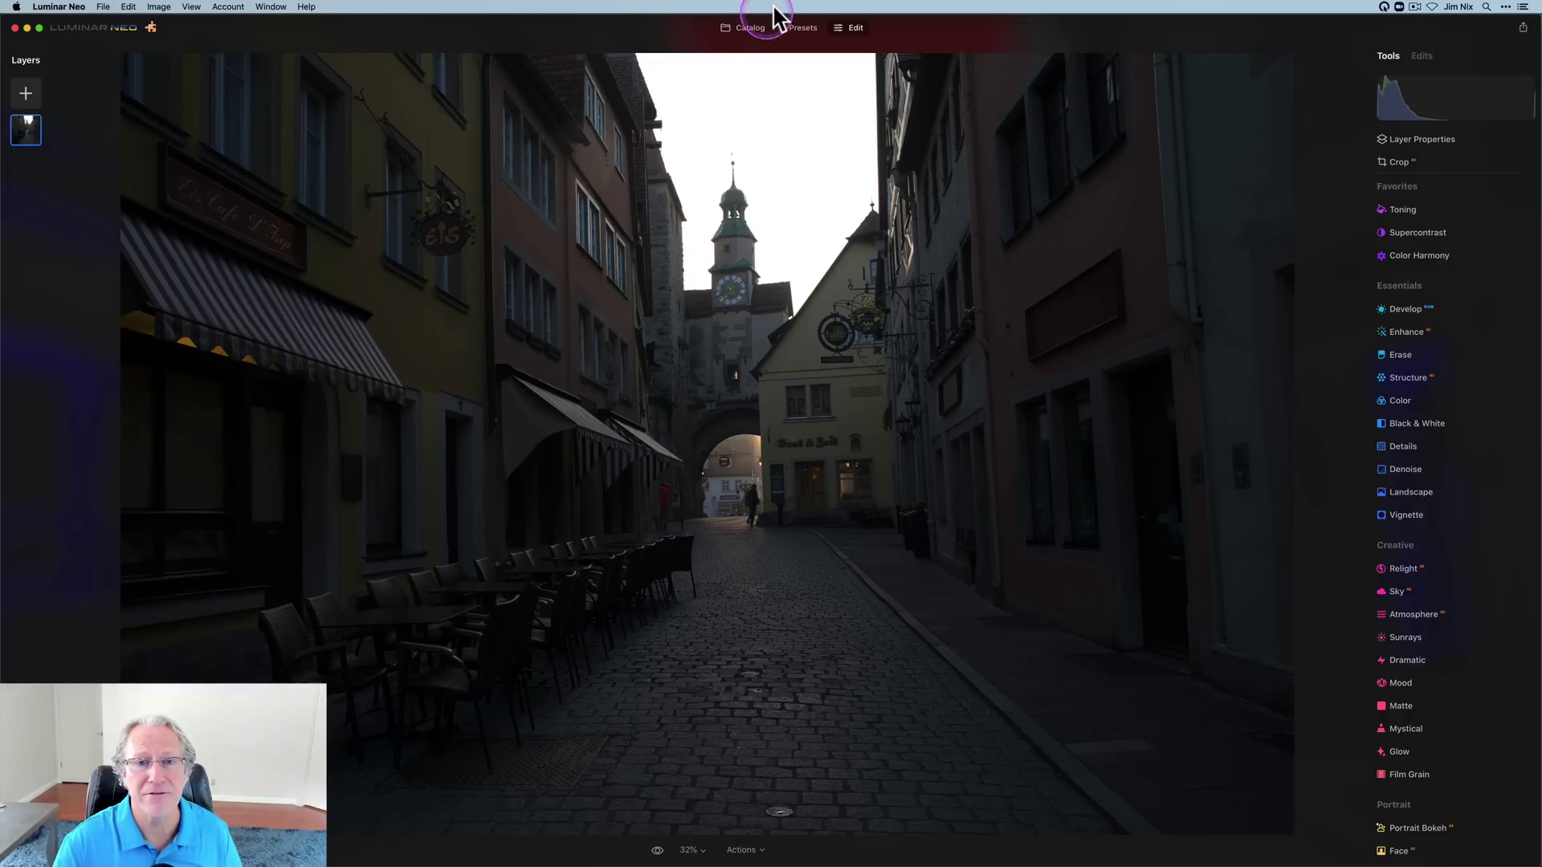
Drag the street photo into HDR Merge and merge the single exposure.
left_click(746, 27)
left_click_drag(487, 172, 1449, 241)
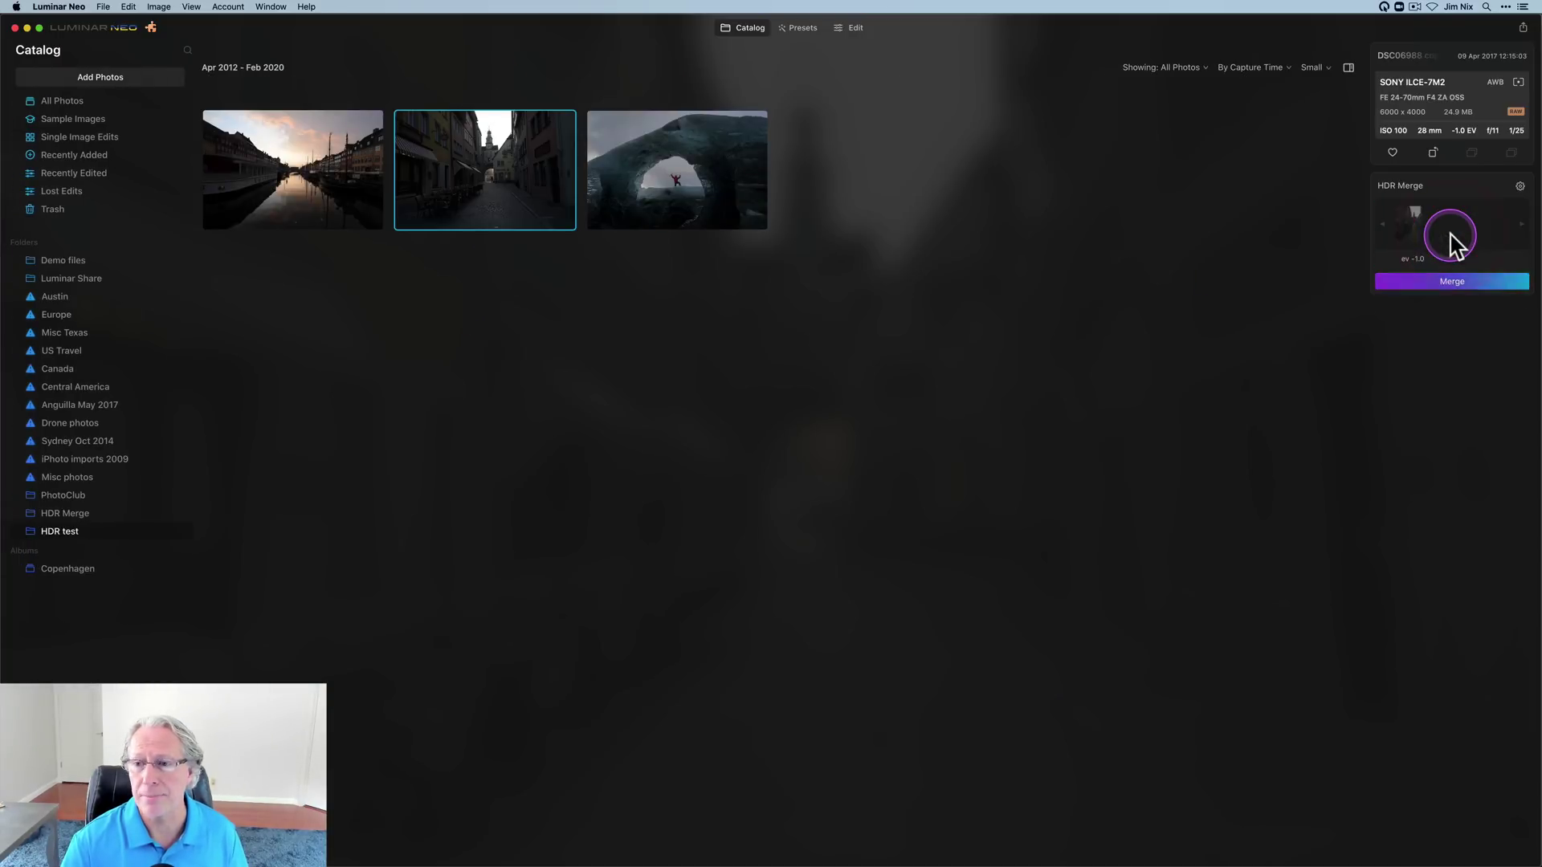
left_click(1452, 283)
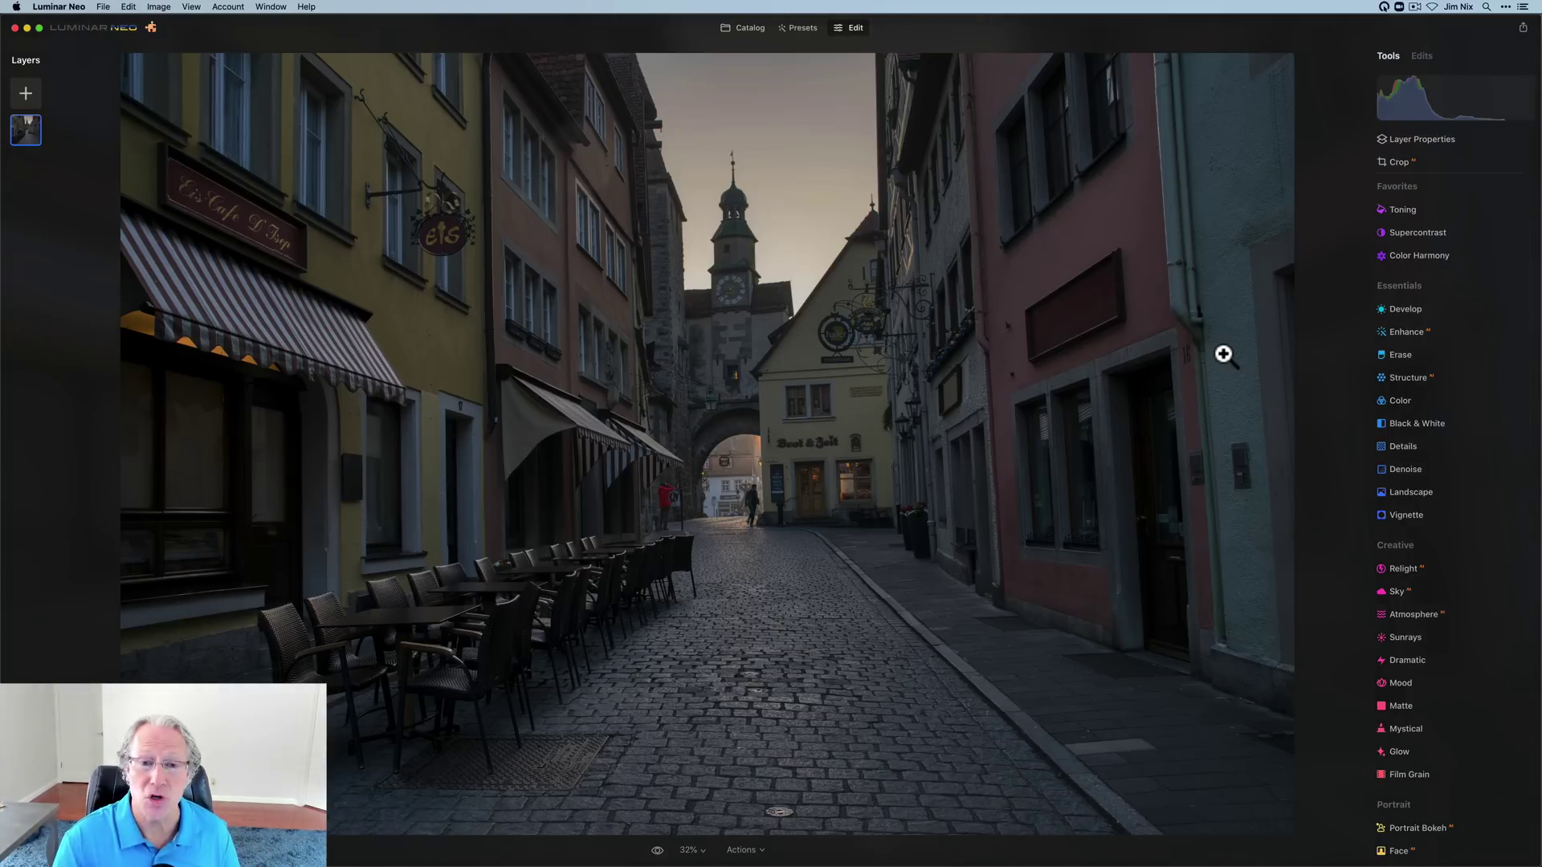
With clipping warnings shown, set Develop Highlights to 23 and Whites to 37 on the merged street photo.
key("j")
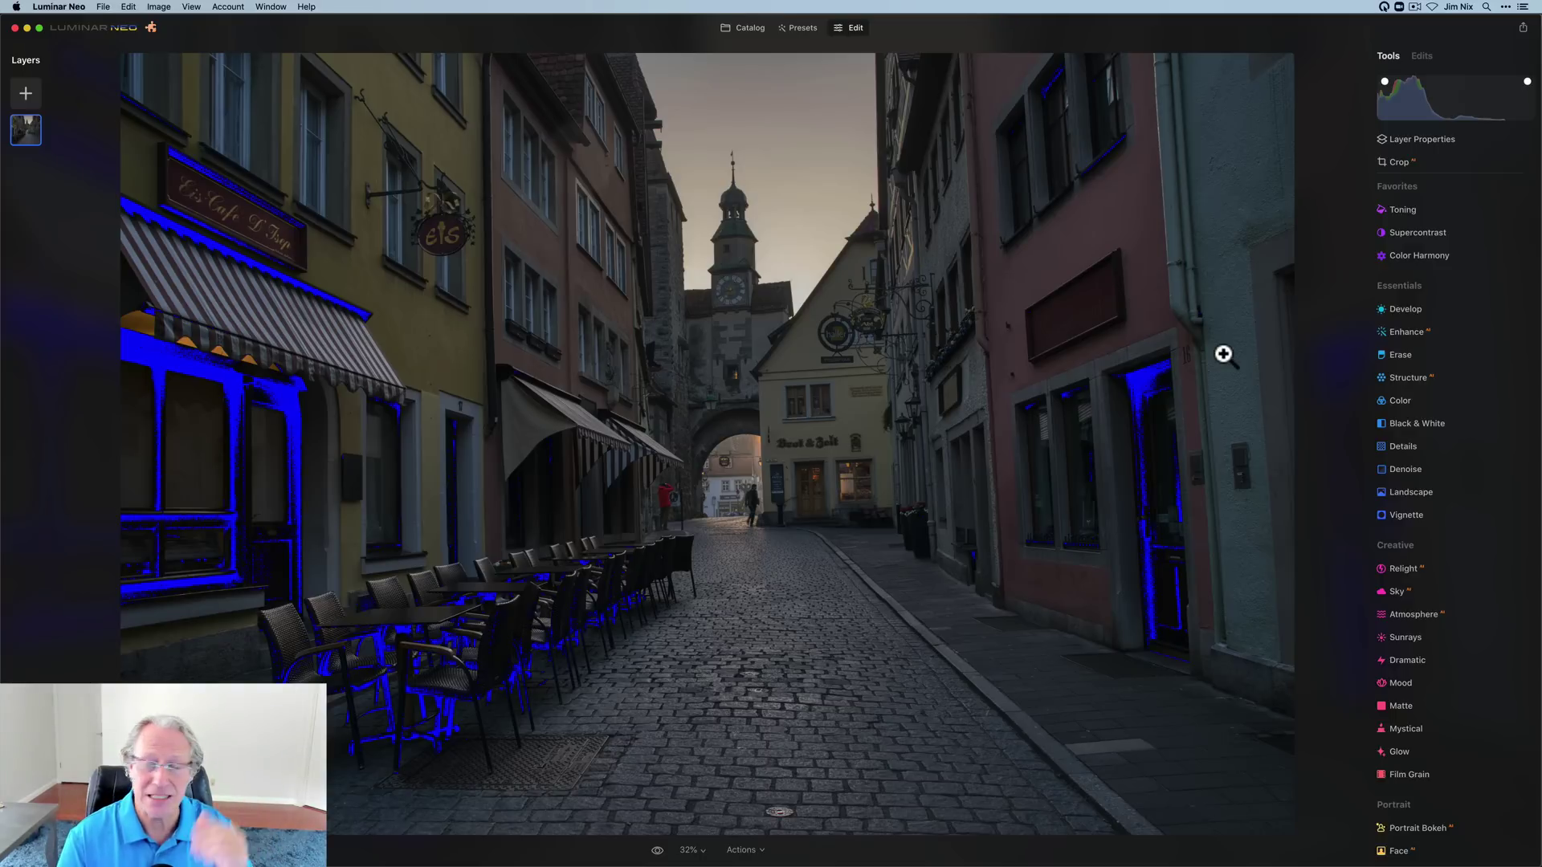
left_click(1420, 311)
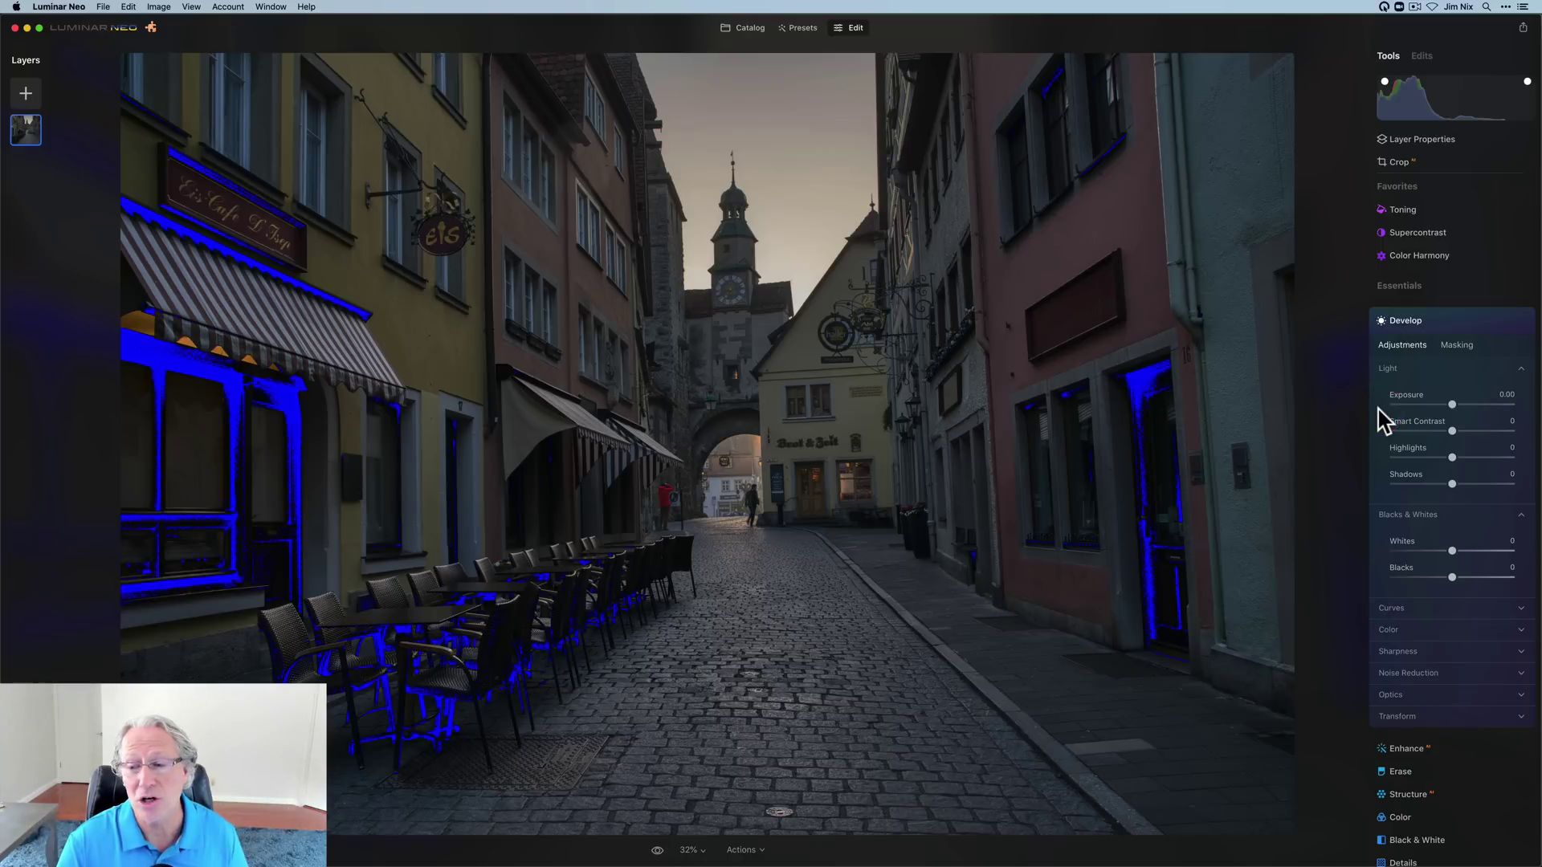
left_click(1453, 458)
left_click_drag(1453, 460, 1466, 456)
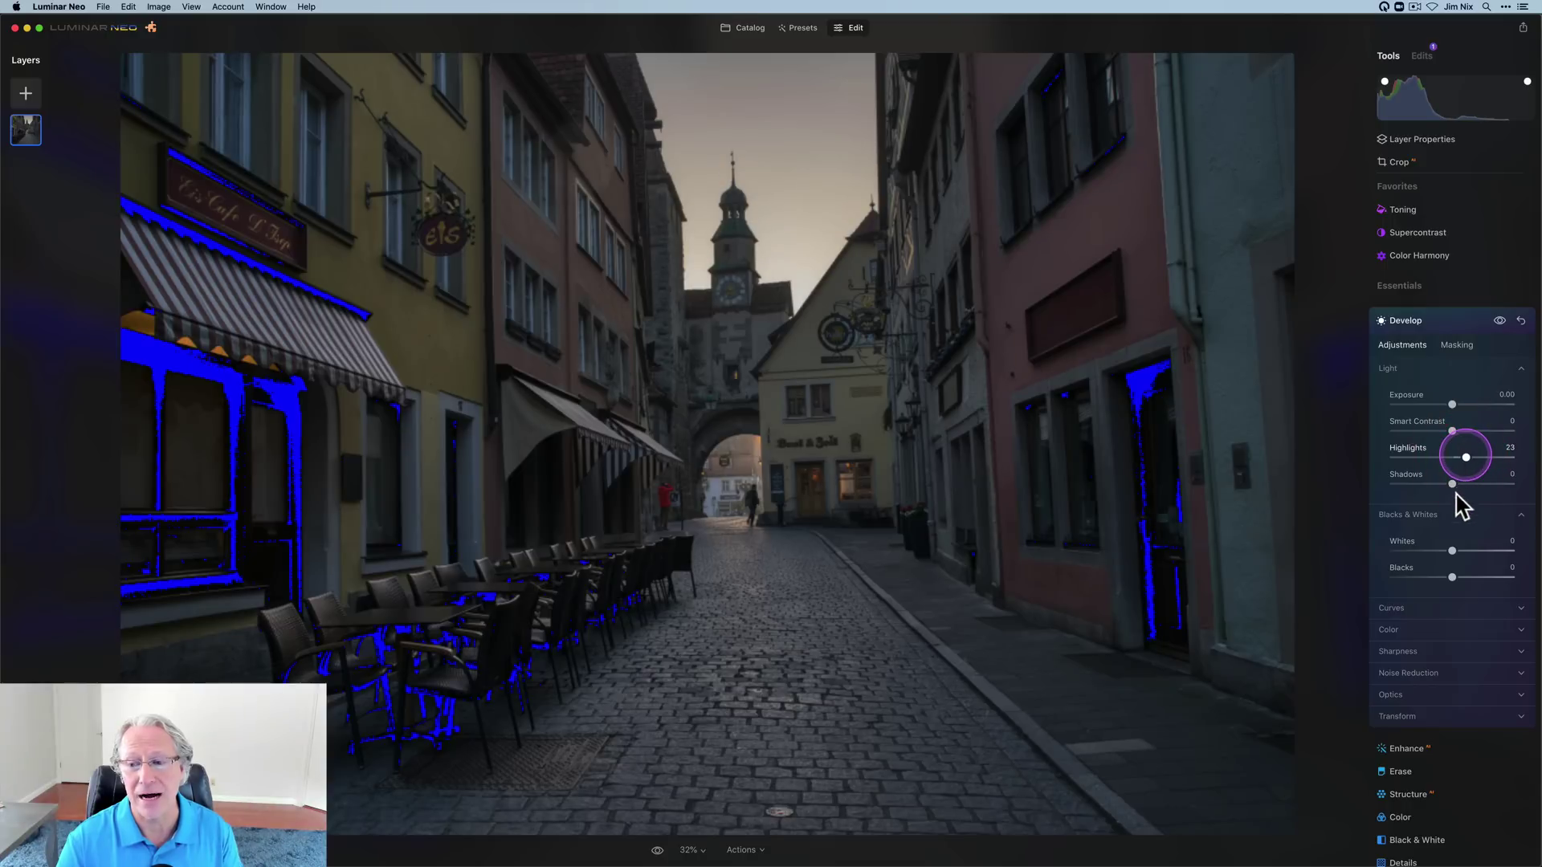
left_click(1452, 551)
left_click_drag(1454, 551, 1474, 551)
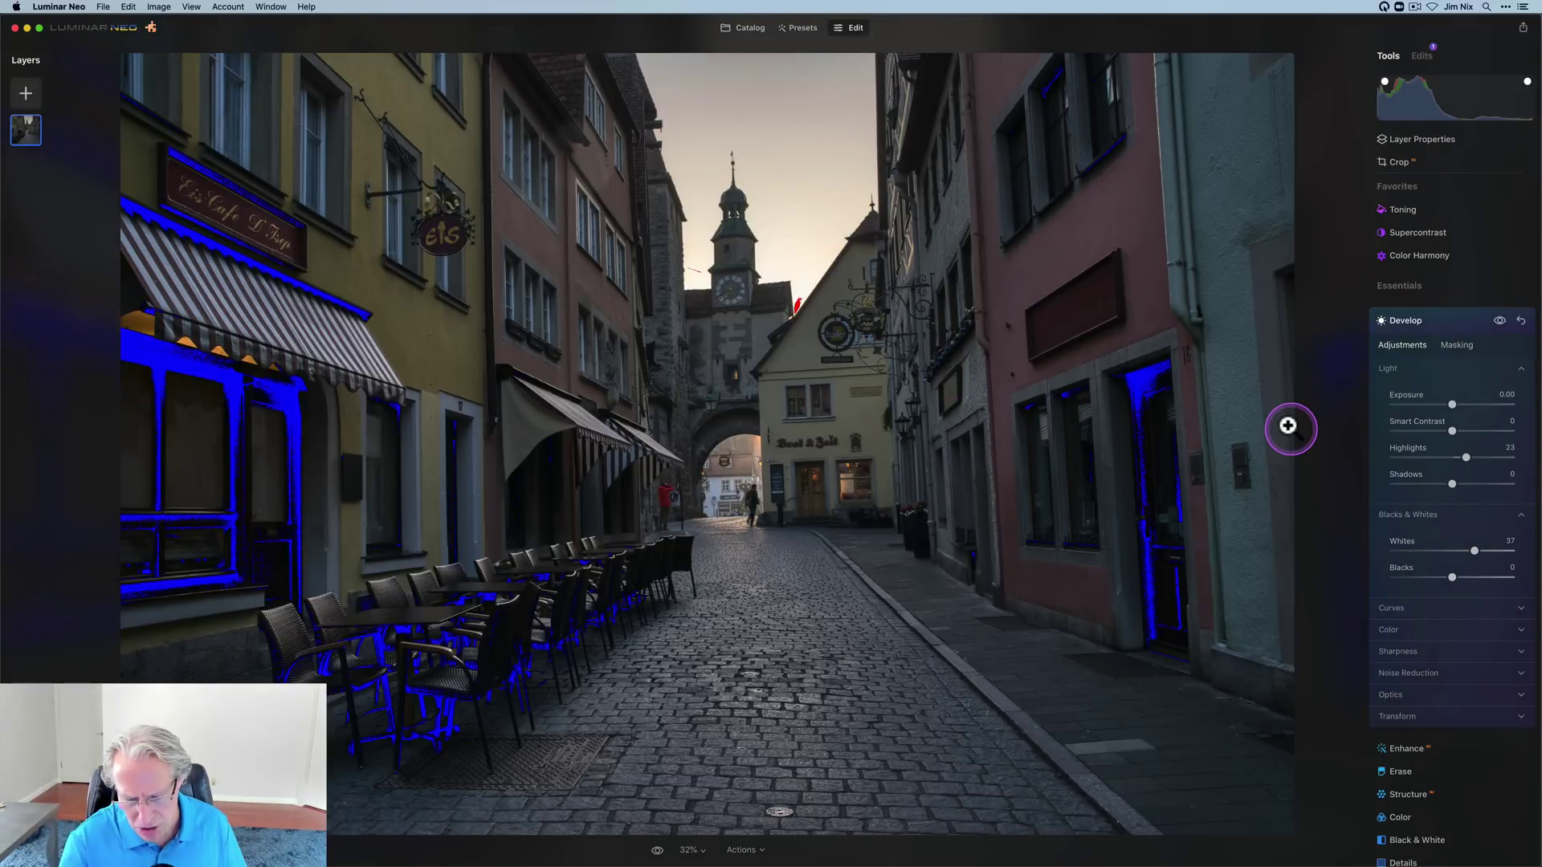
Hide the clipping overlays and return to the catalog, selecting the grid's first photo.
key("j")
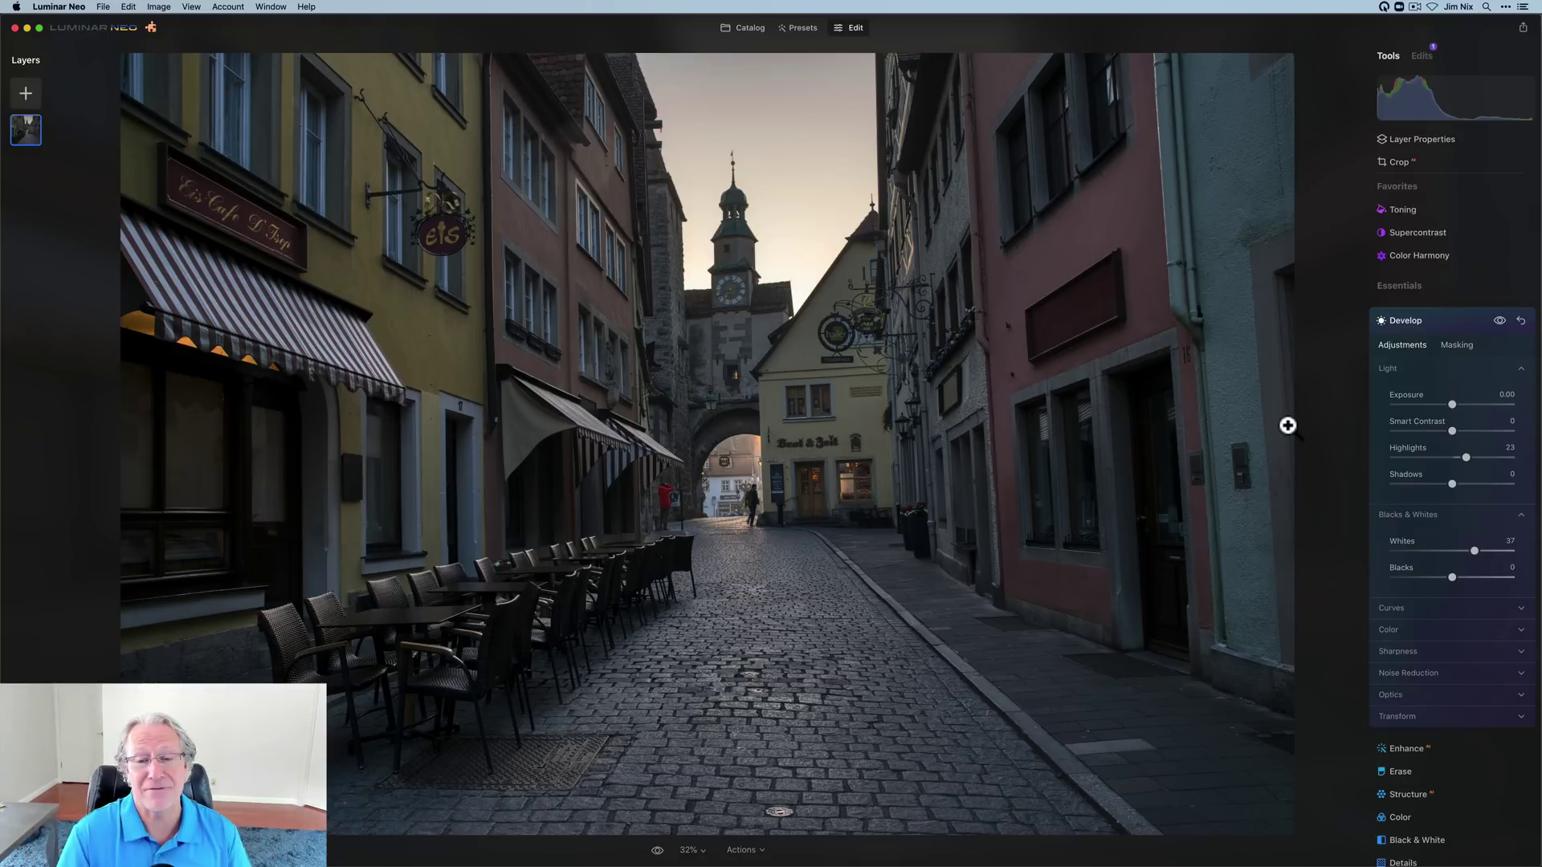
left_click(755, 27)
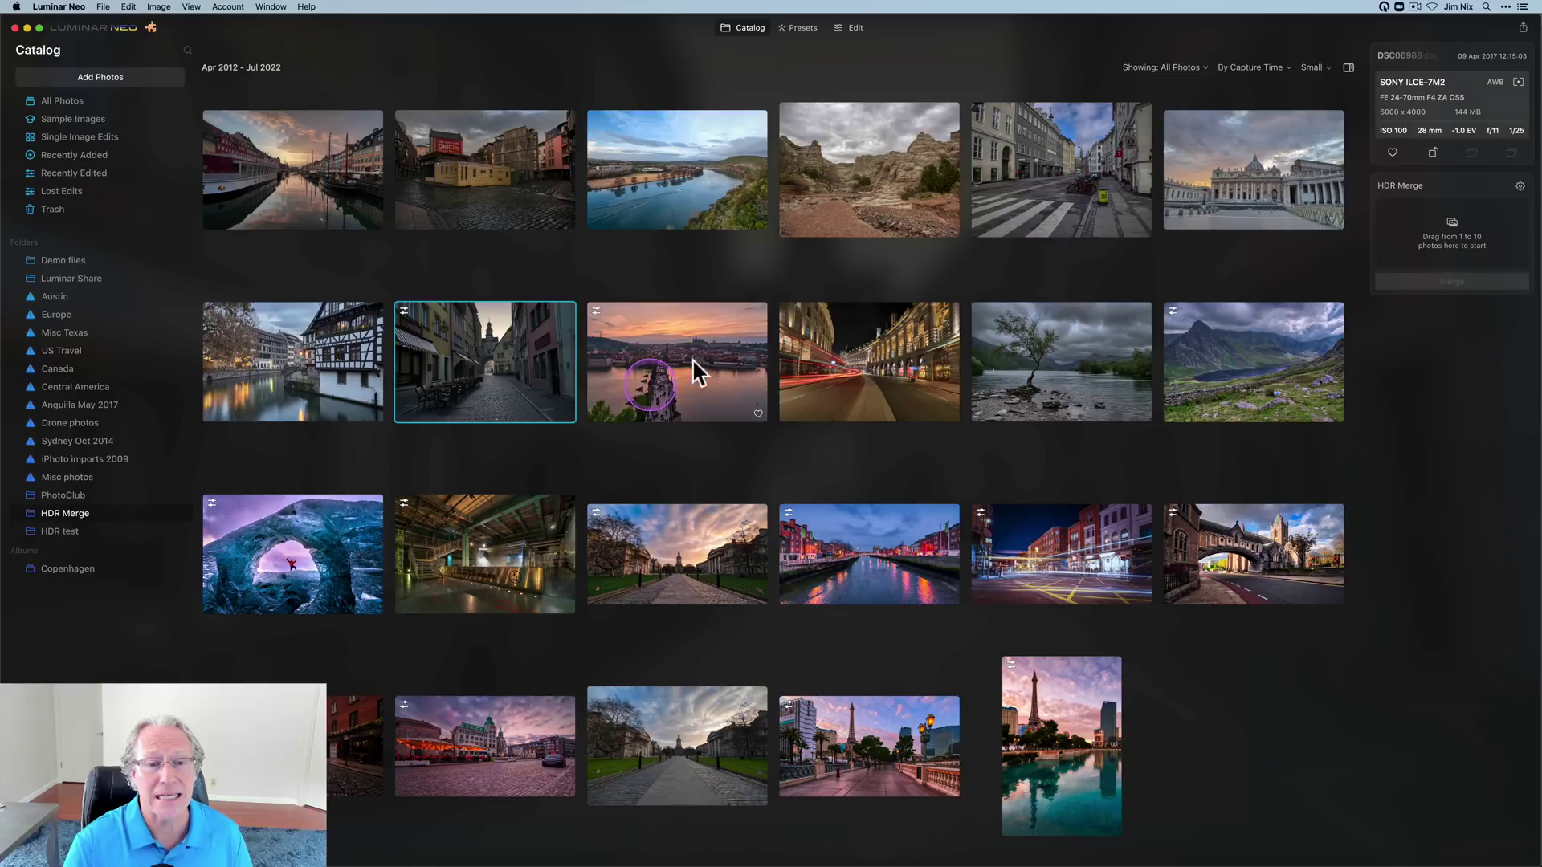
left_click(516, 413)
left_click(331, 205)
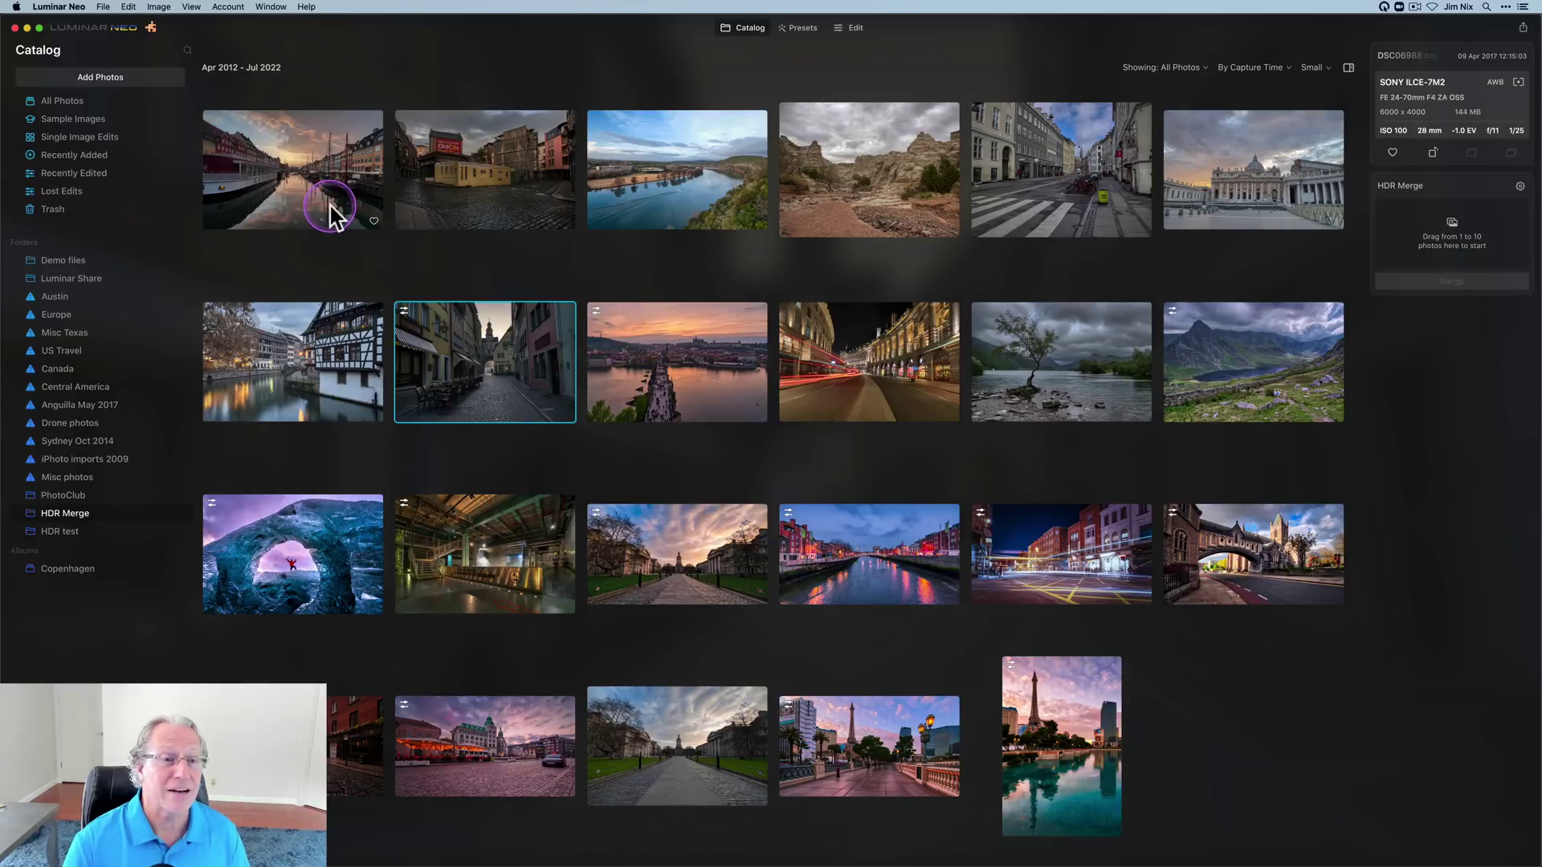
double_click(330, 206)
key("Right")
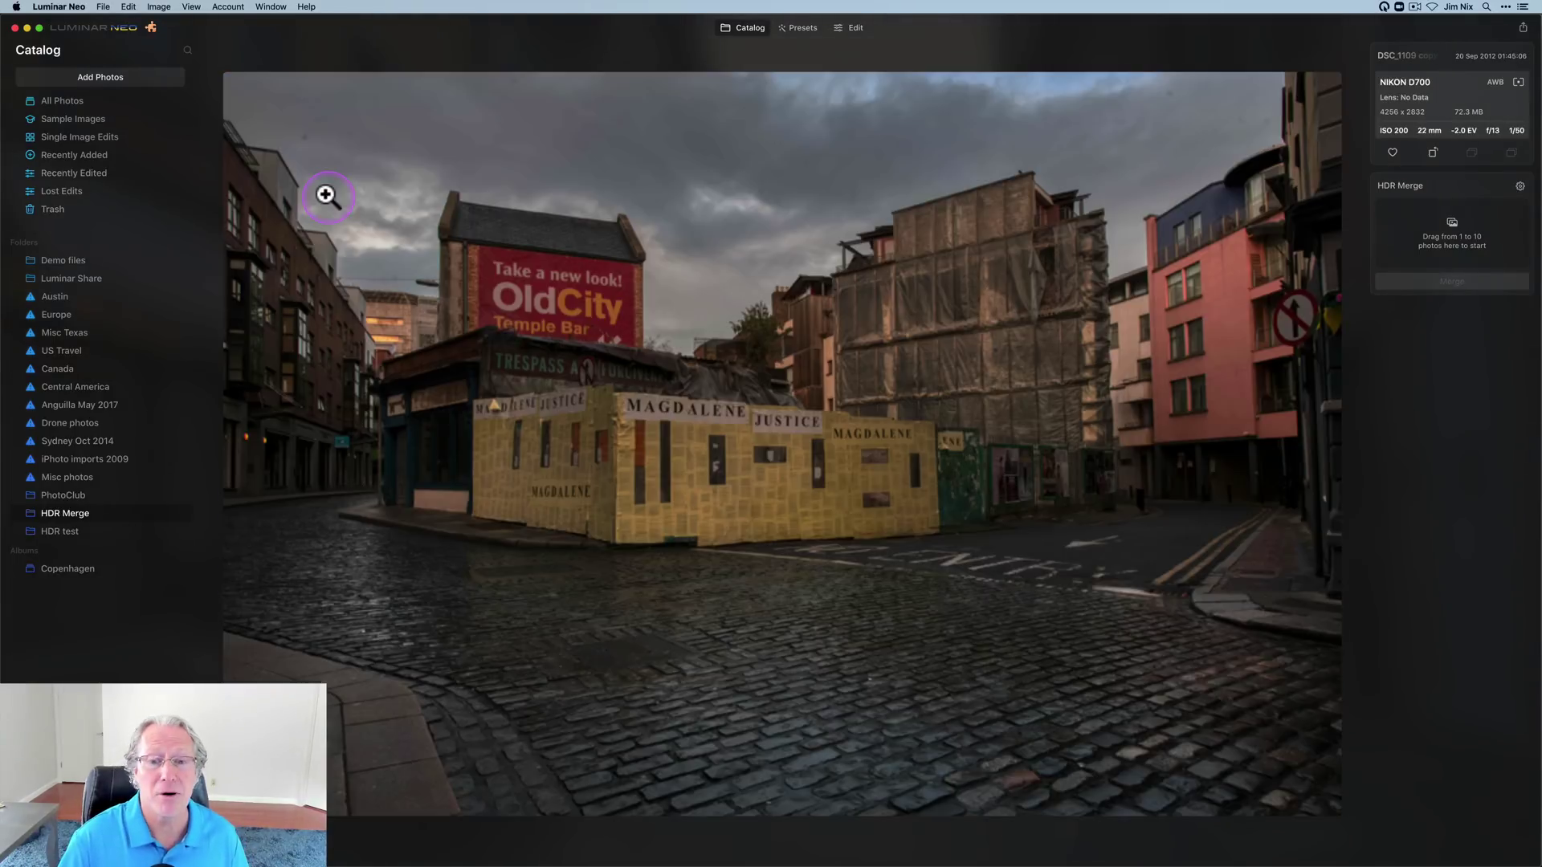
key("Right")
key("Right")
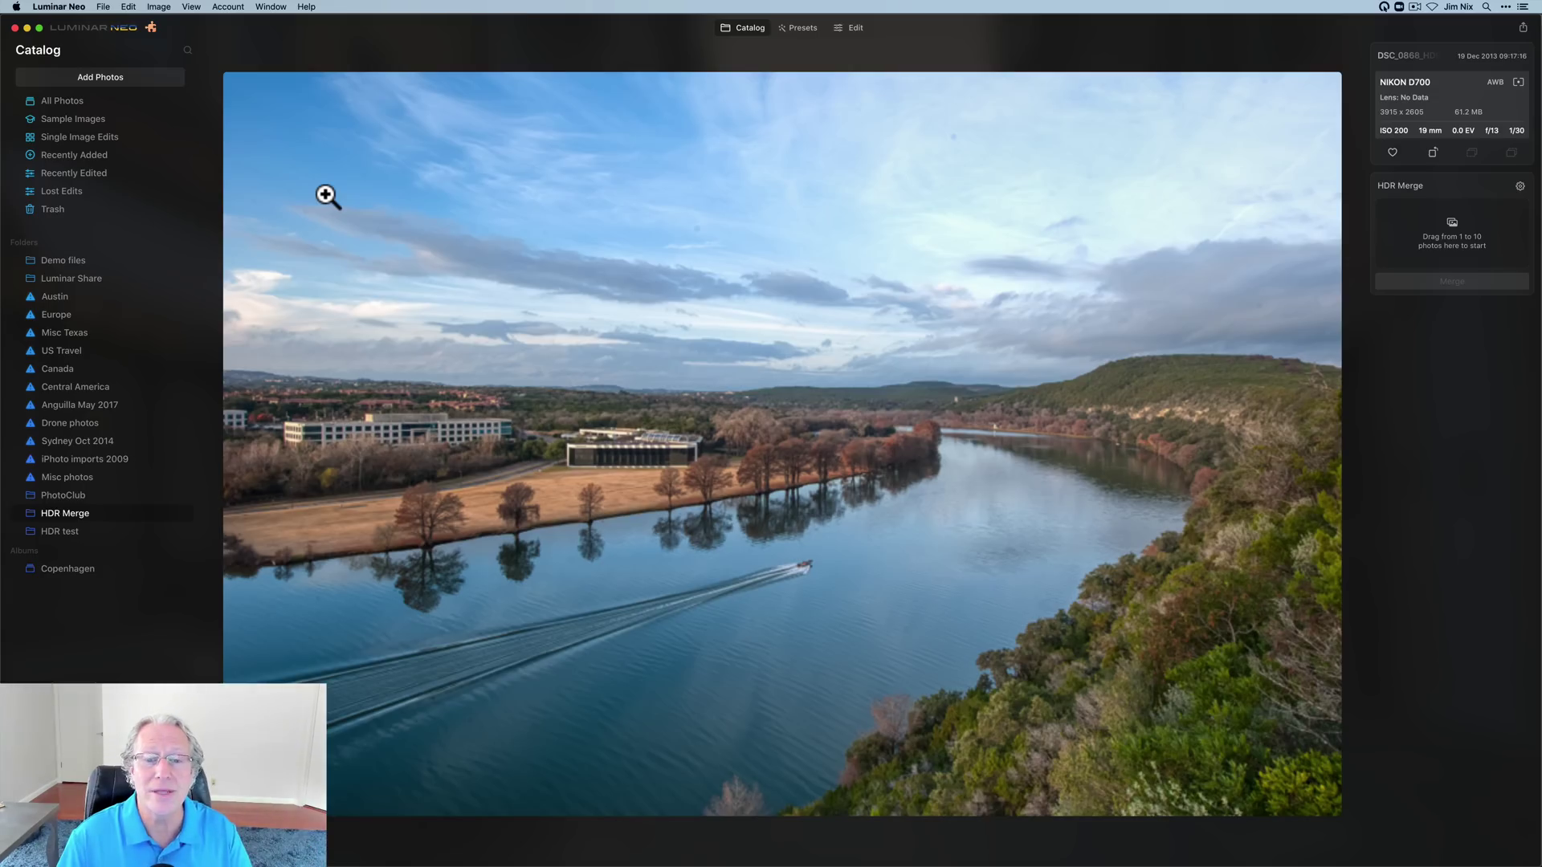
key("Right")
key("Right")
key("Right")
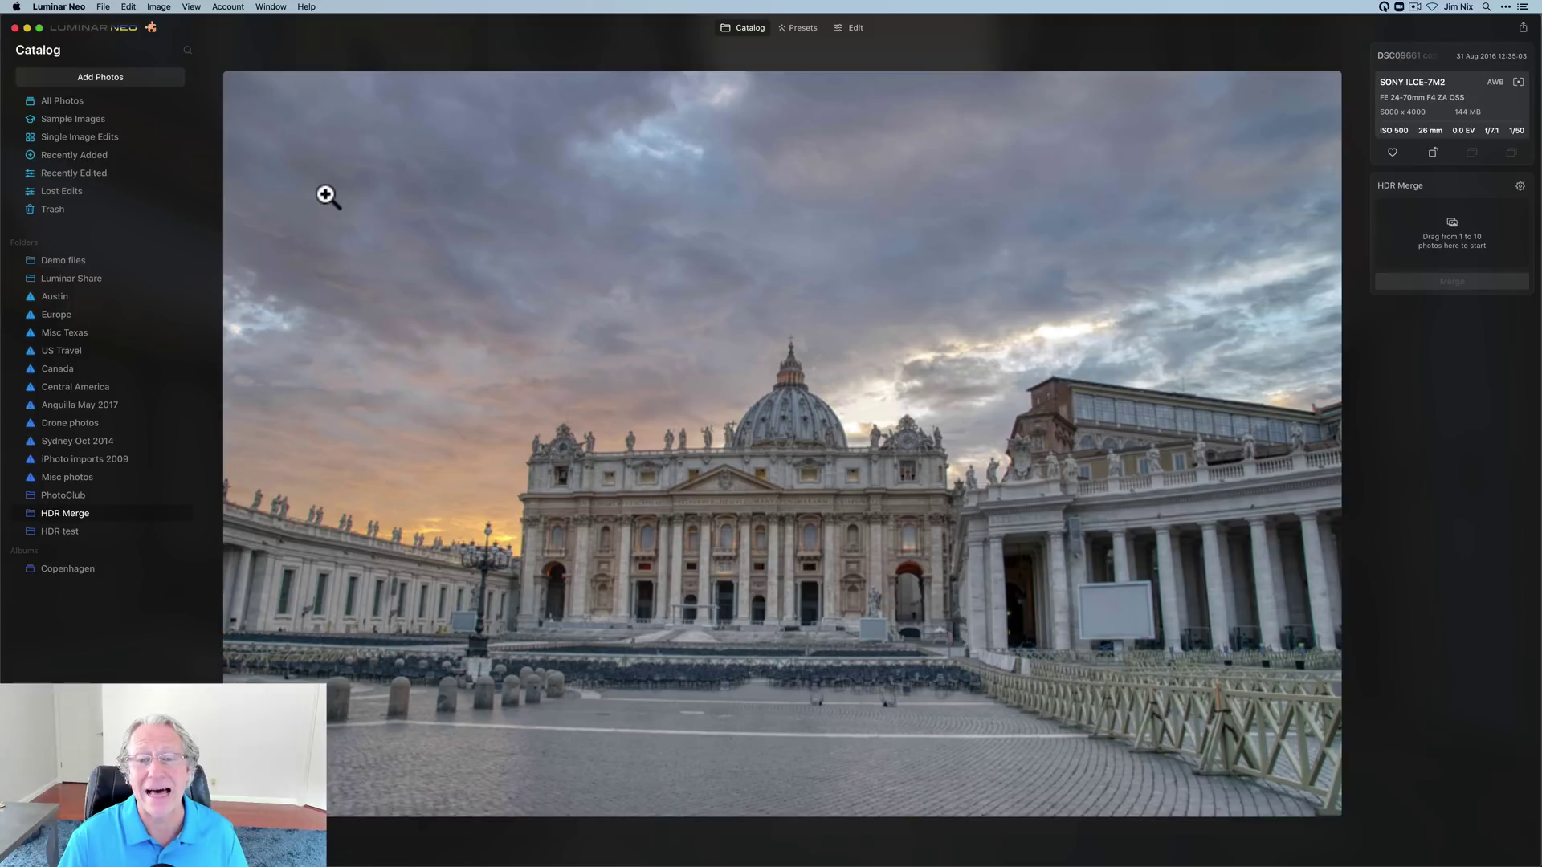
key("Right")
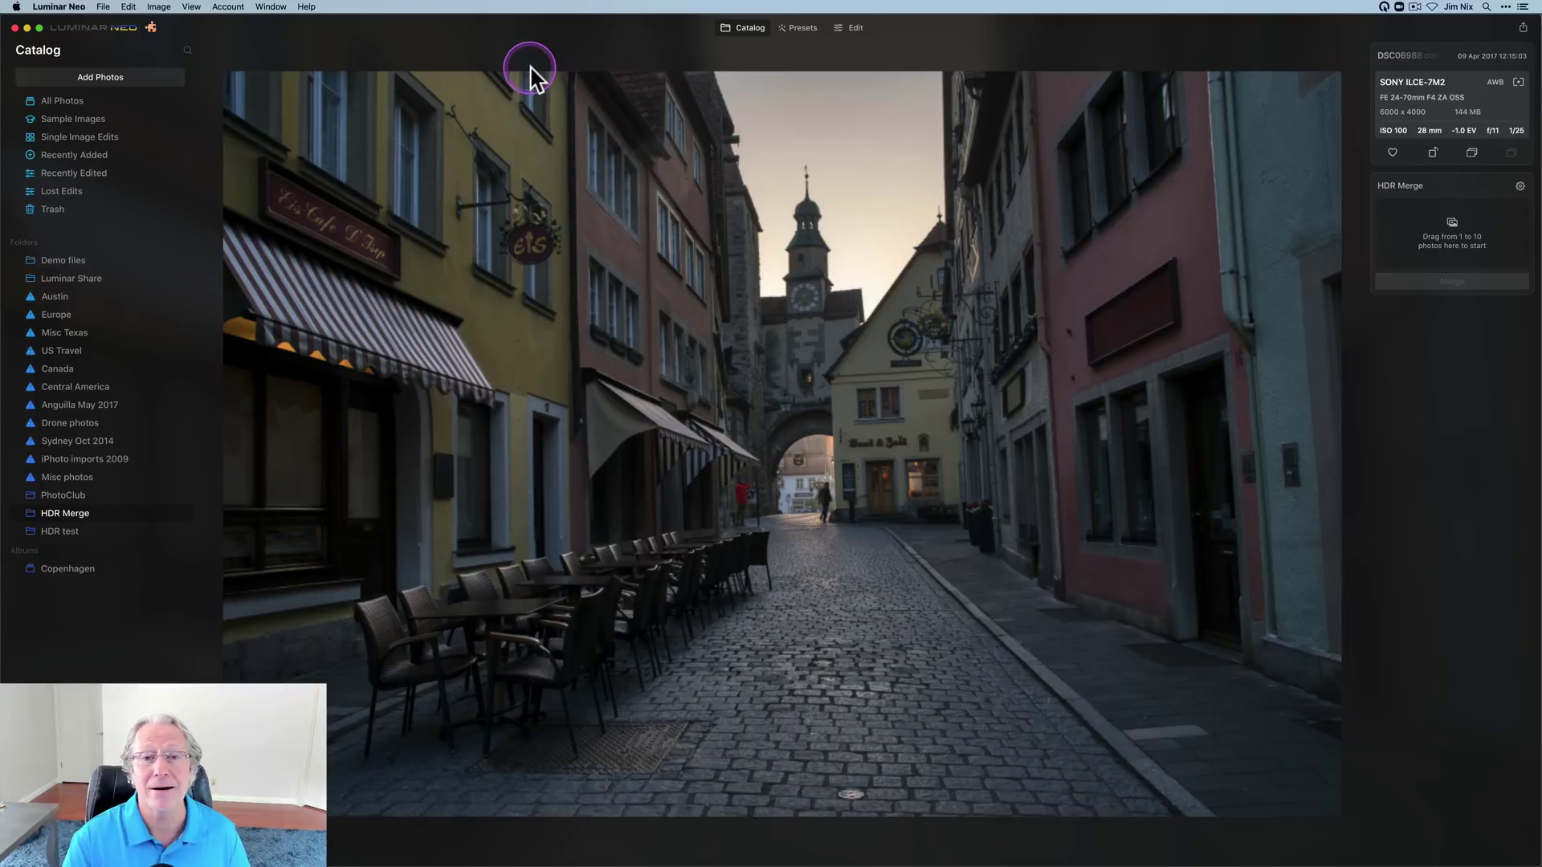
Open the HDR test folder and merge the single ice-arch exposure via the HDR Merge panel.
left_click(744, 31)
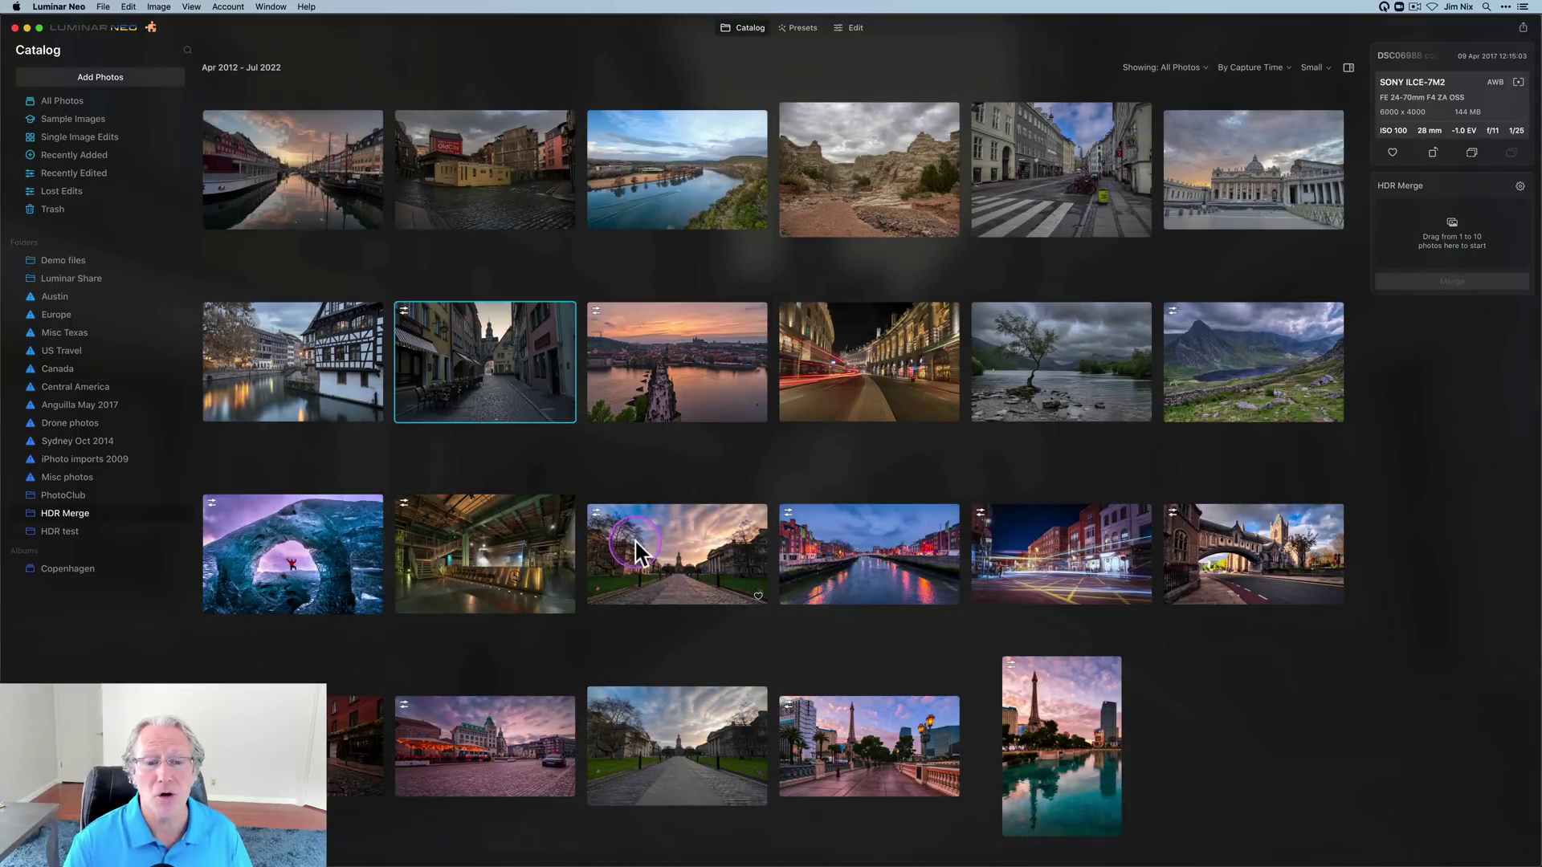
left_click(72, 531)
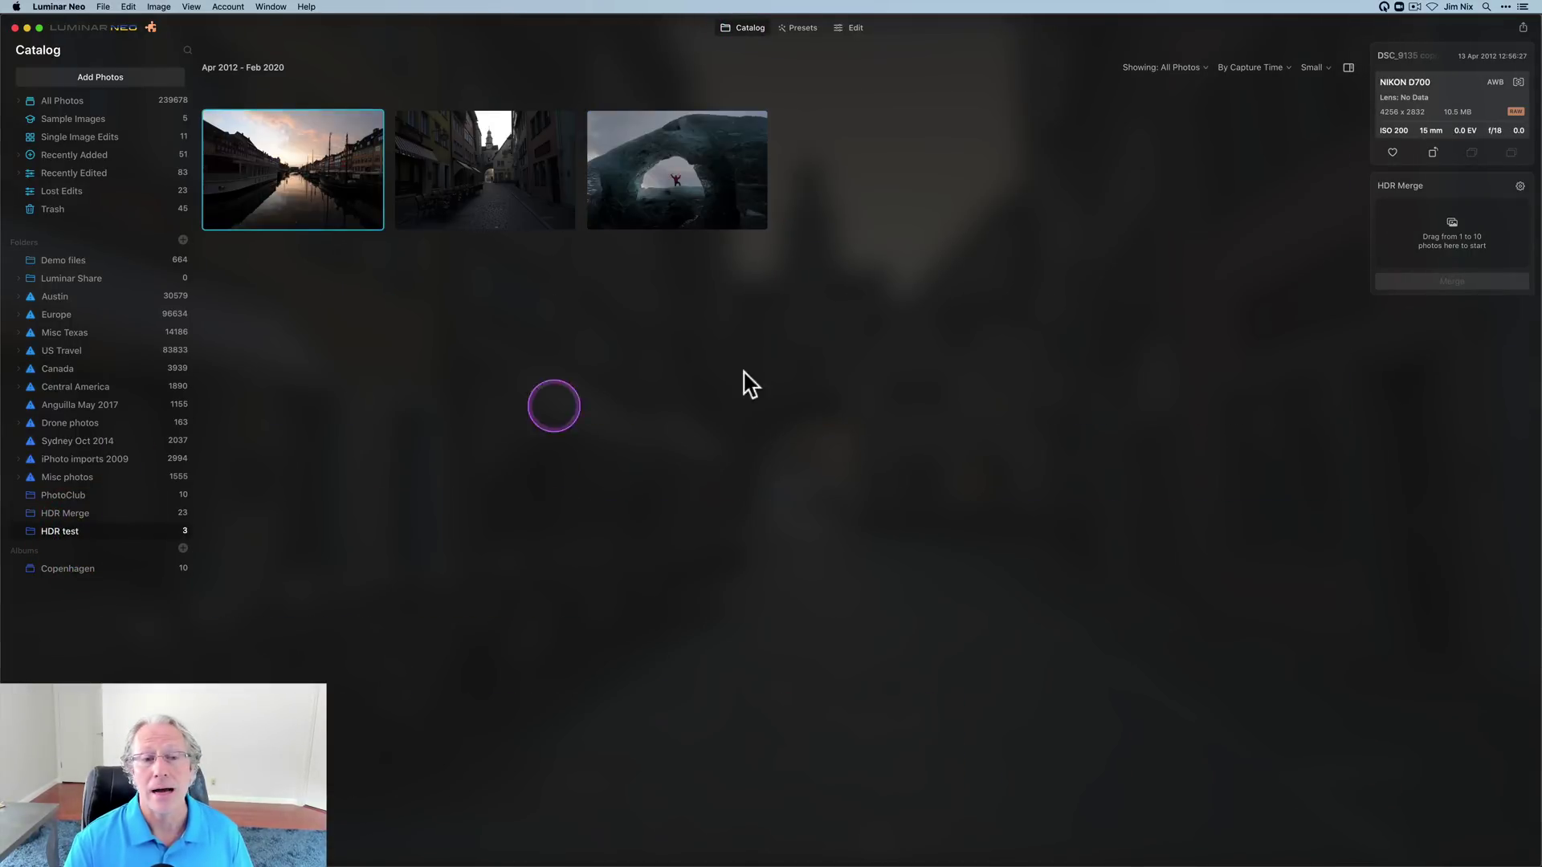
left_click(713, 149)
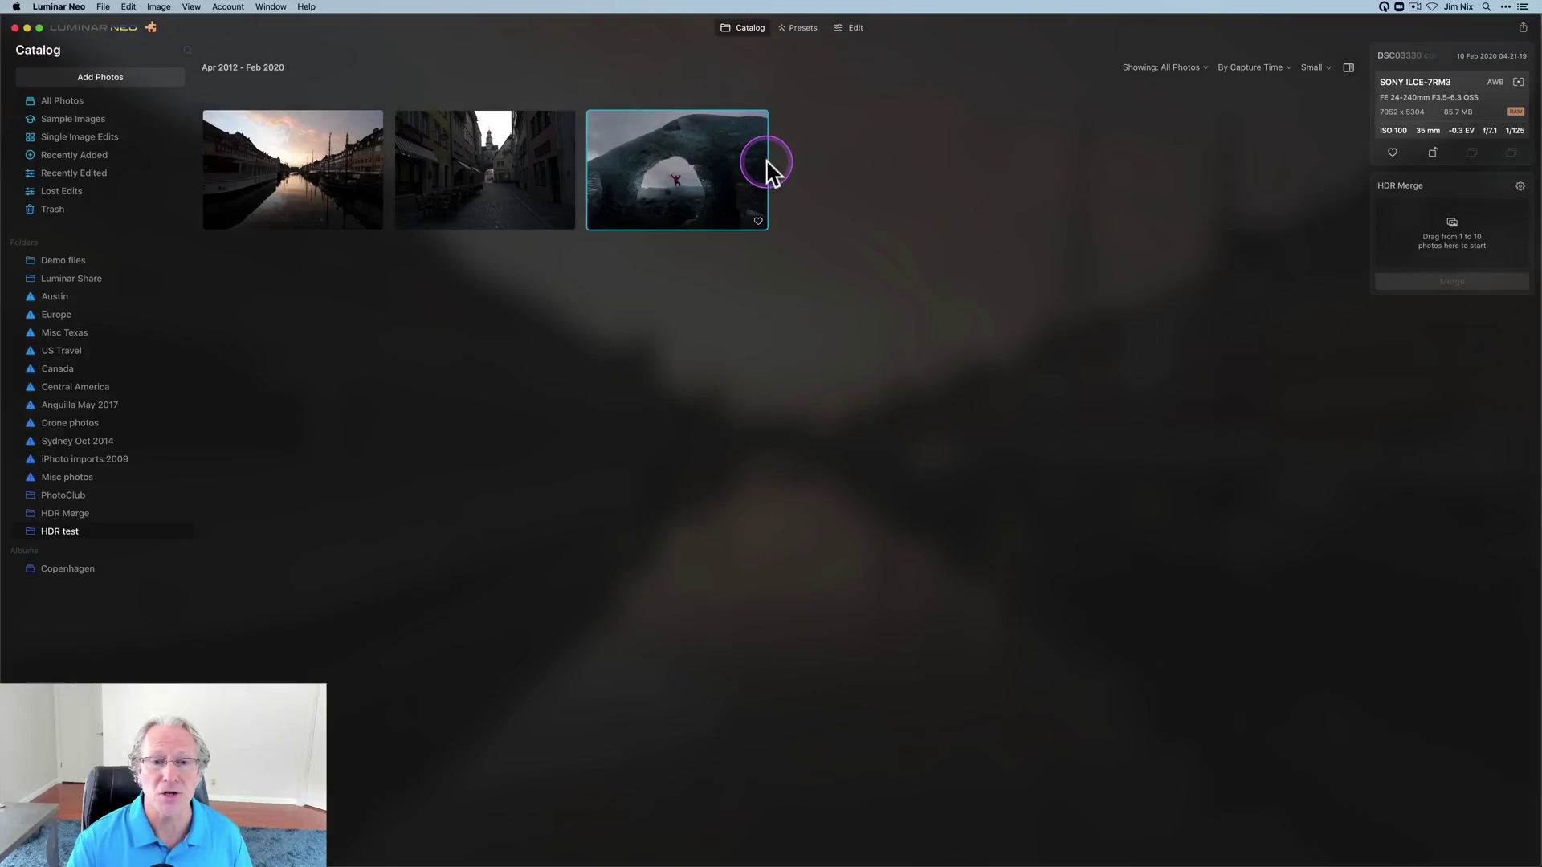
left_click_drag(739, 172, 1482, 249)
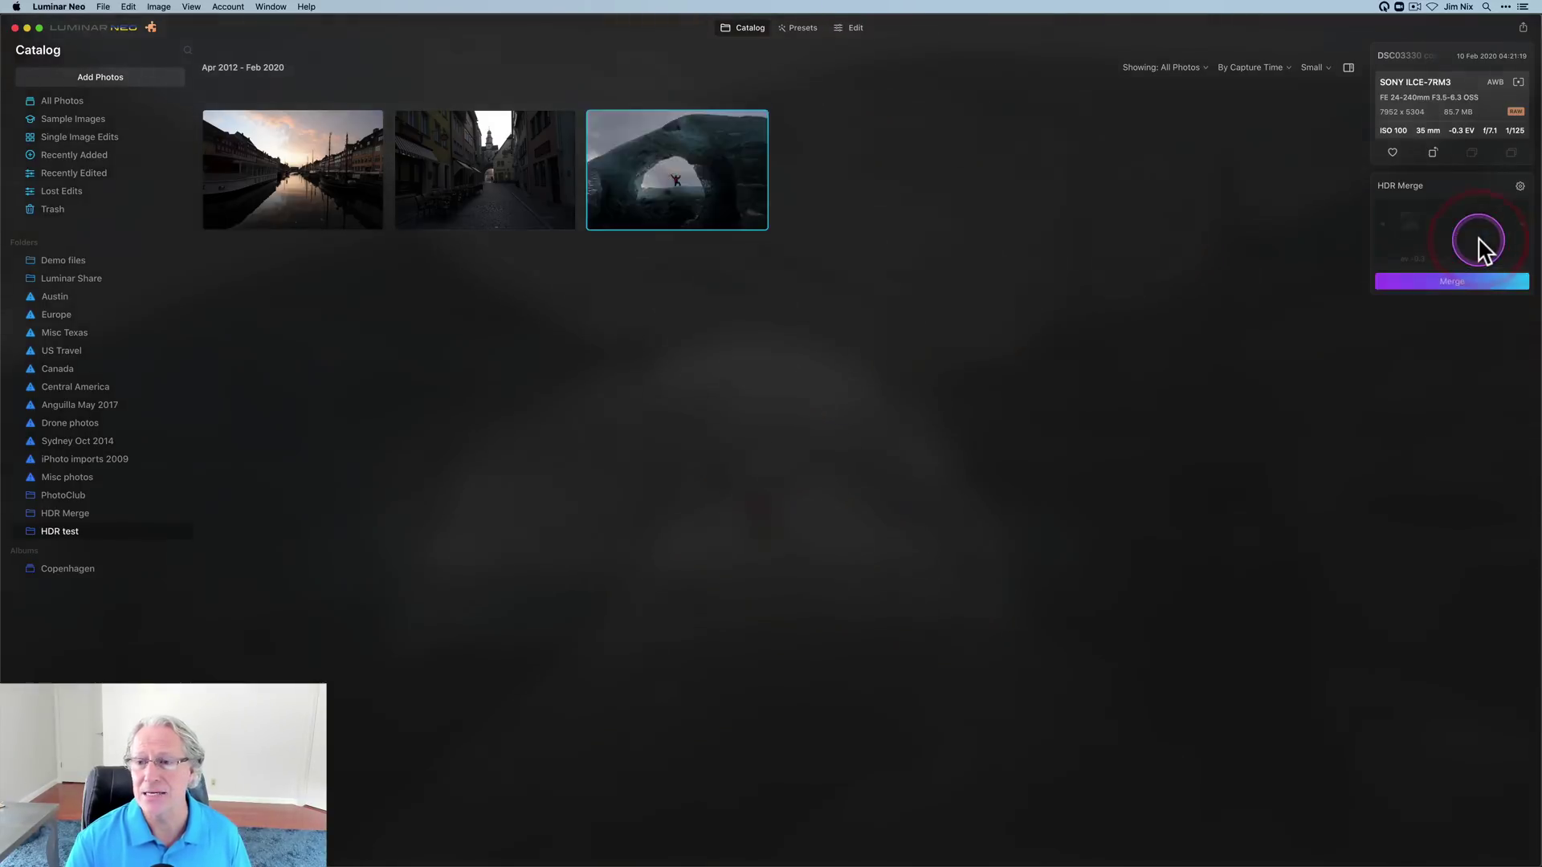
left_click(1450, 282)
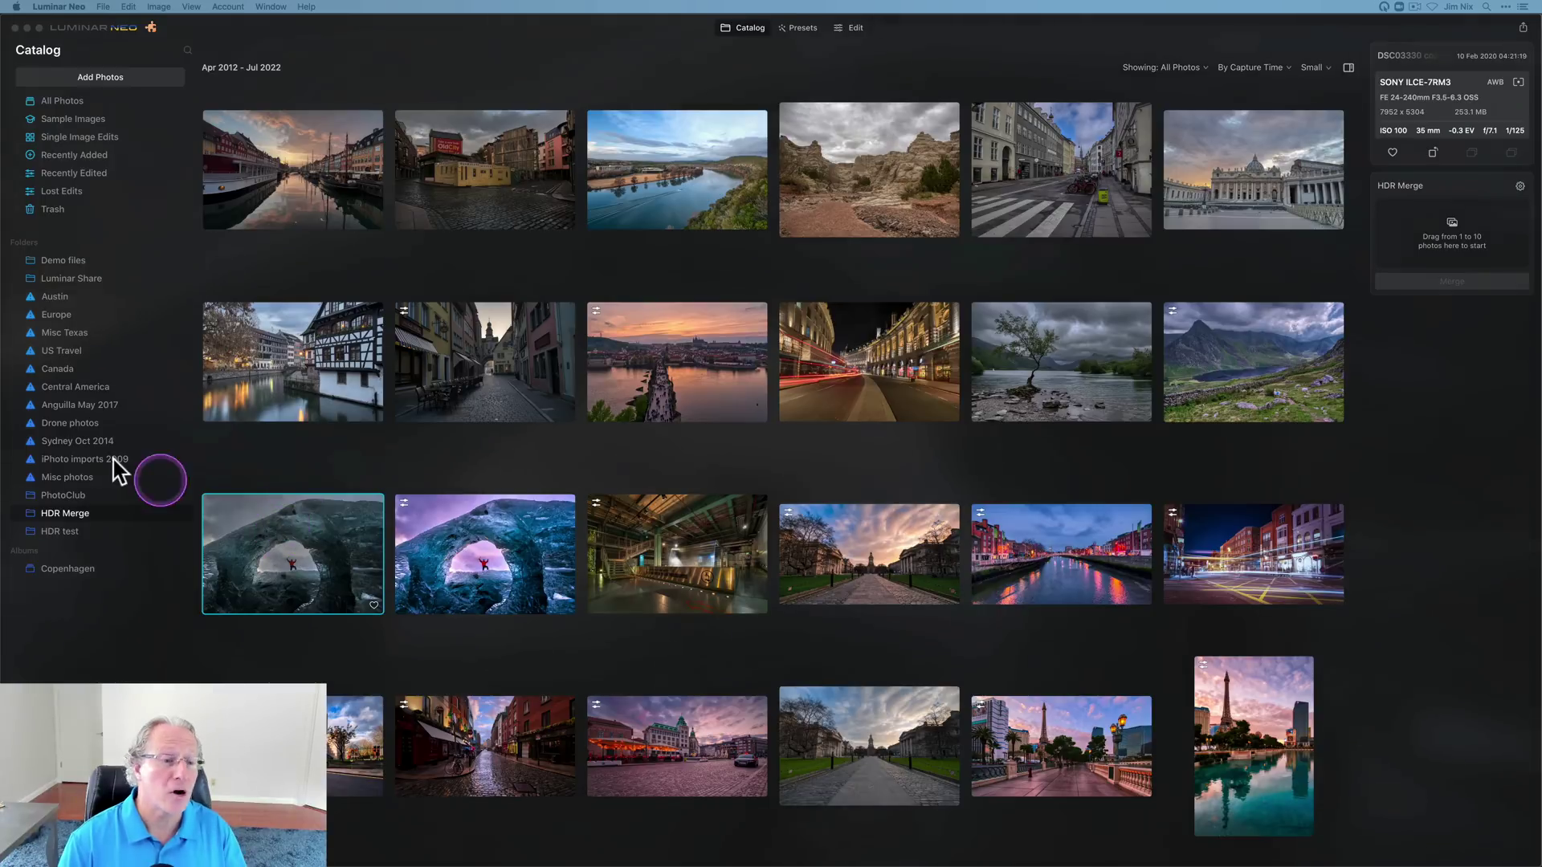
Open the HDR Merge folder and view the vivid purple-and-blue ice-arch photo full size.
left_click(96, 522)
left_click(657, 506)
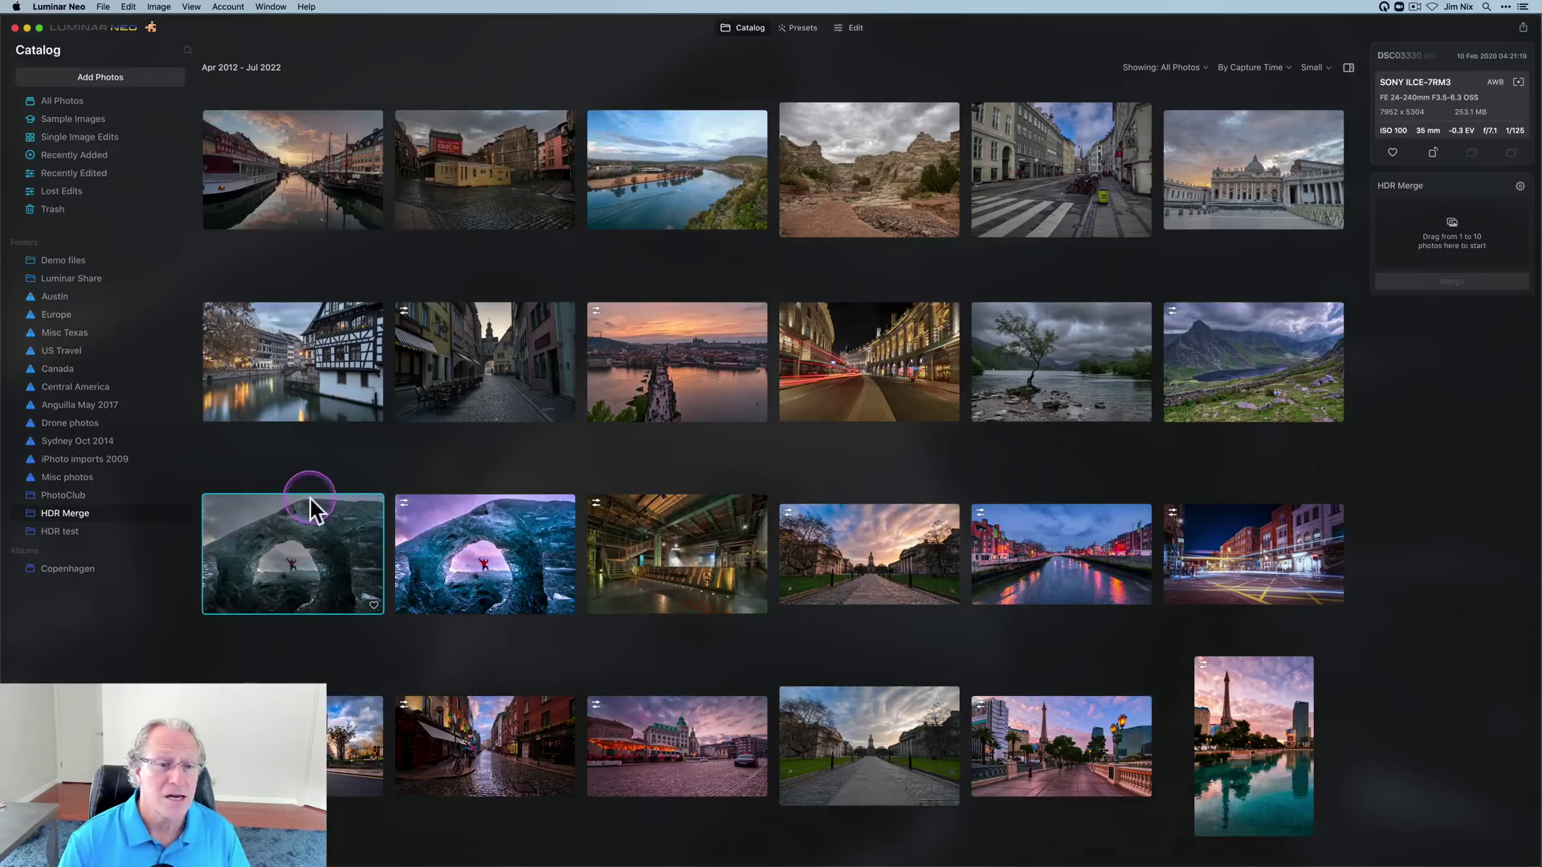
double_click(310, 550)
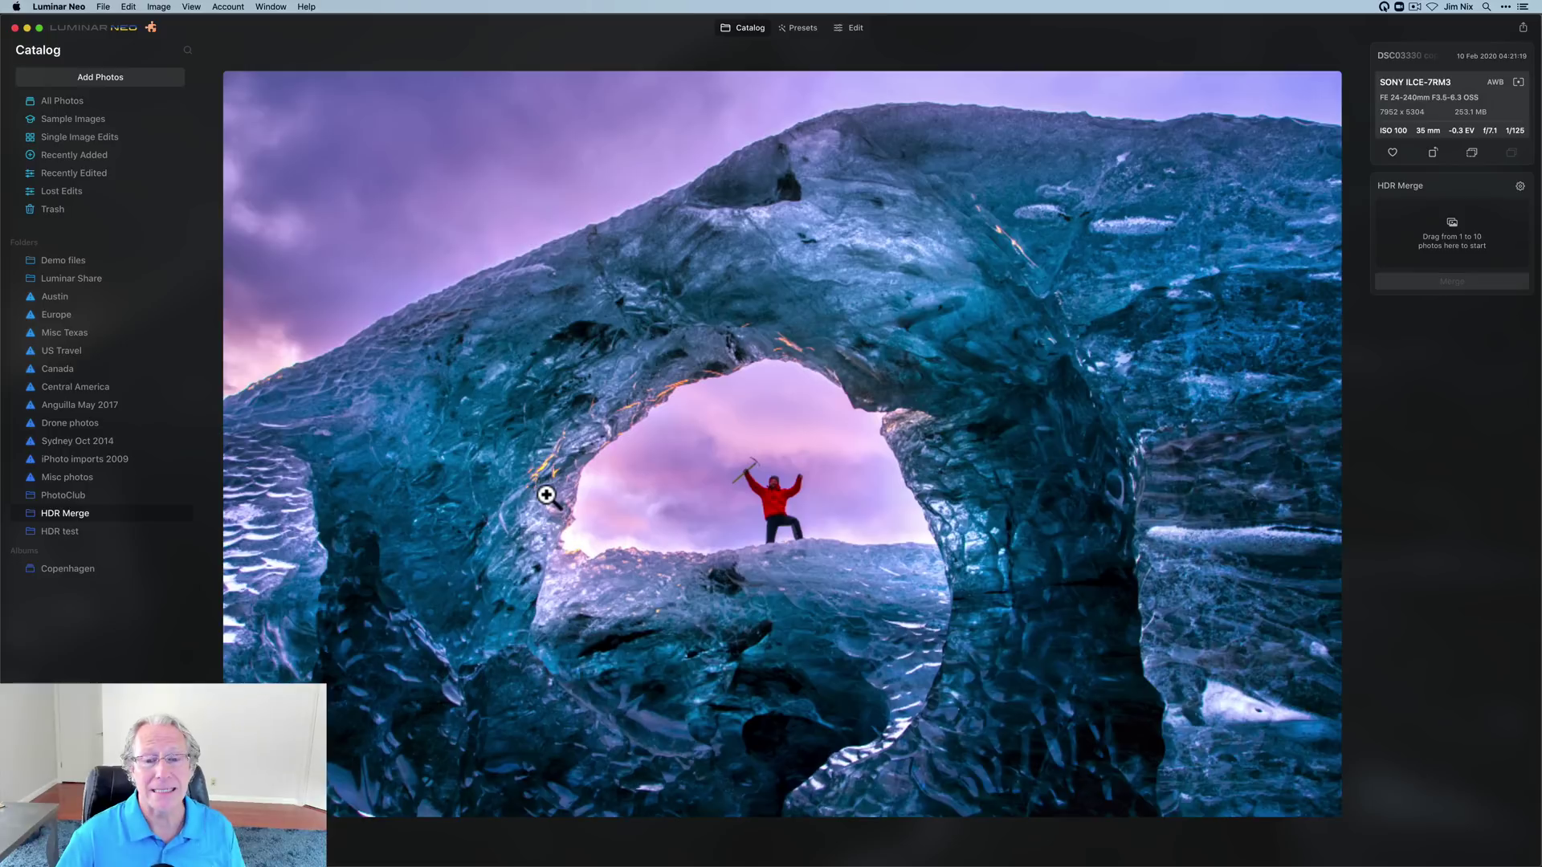
Open the ice-arch photo and expand its applied Develop and colour settings.
left_click(855, 27)
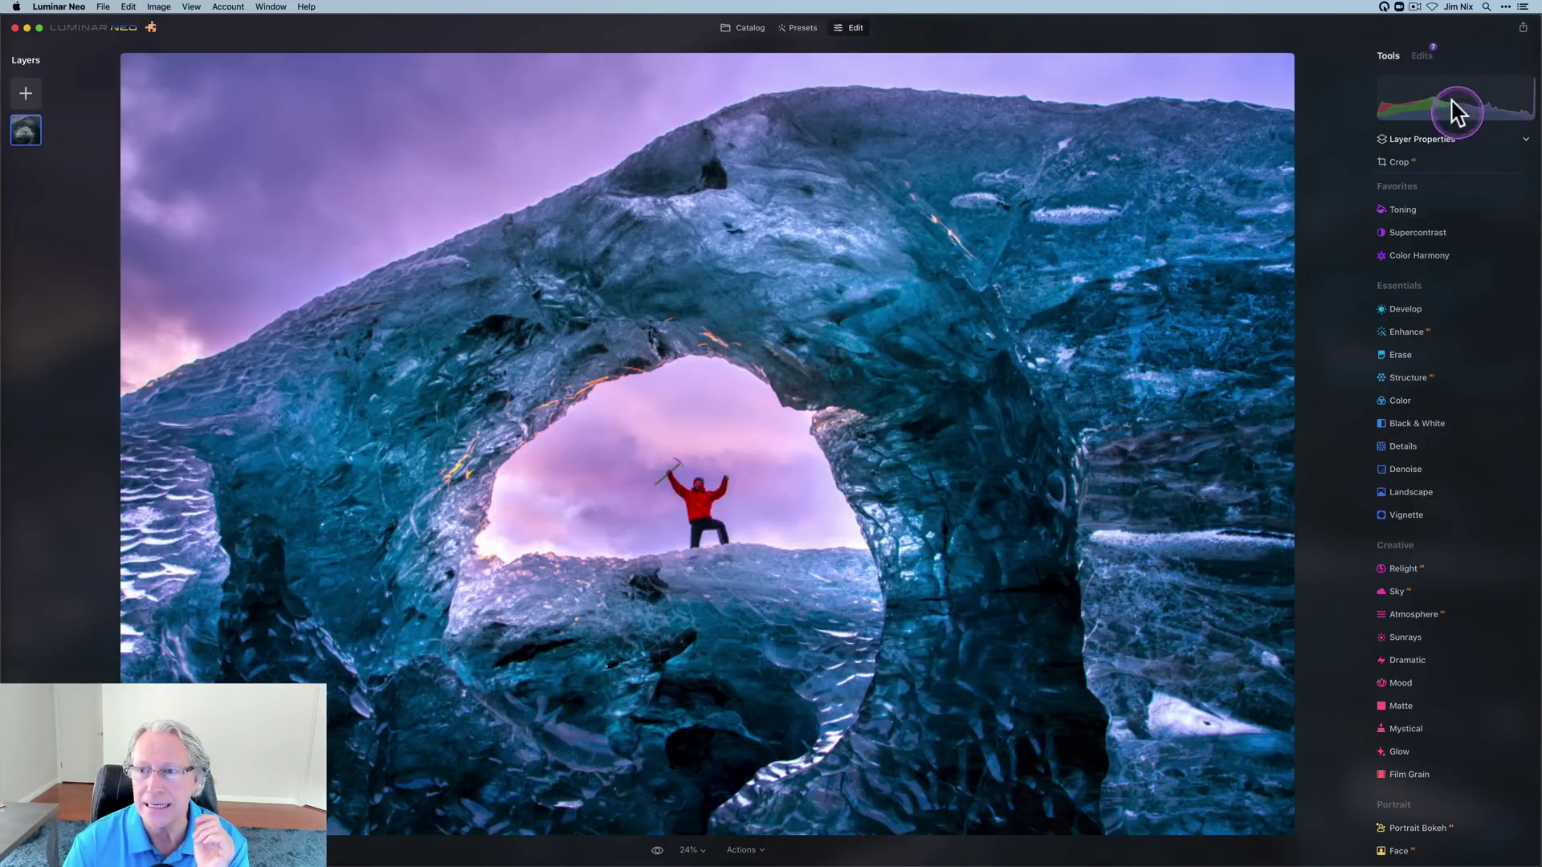
left_click(1422, 56)
left_click(1398, 424)
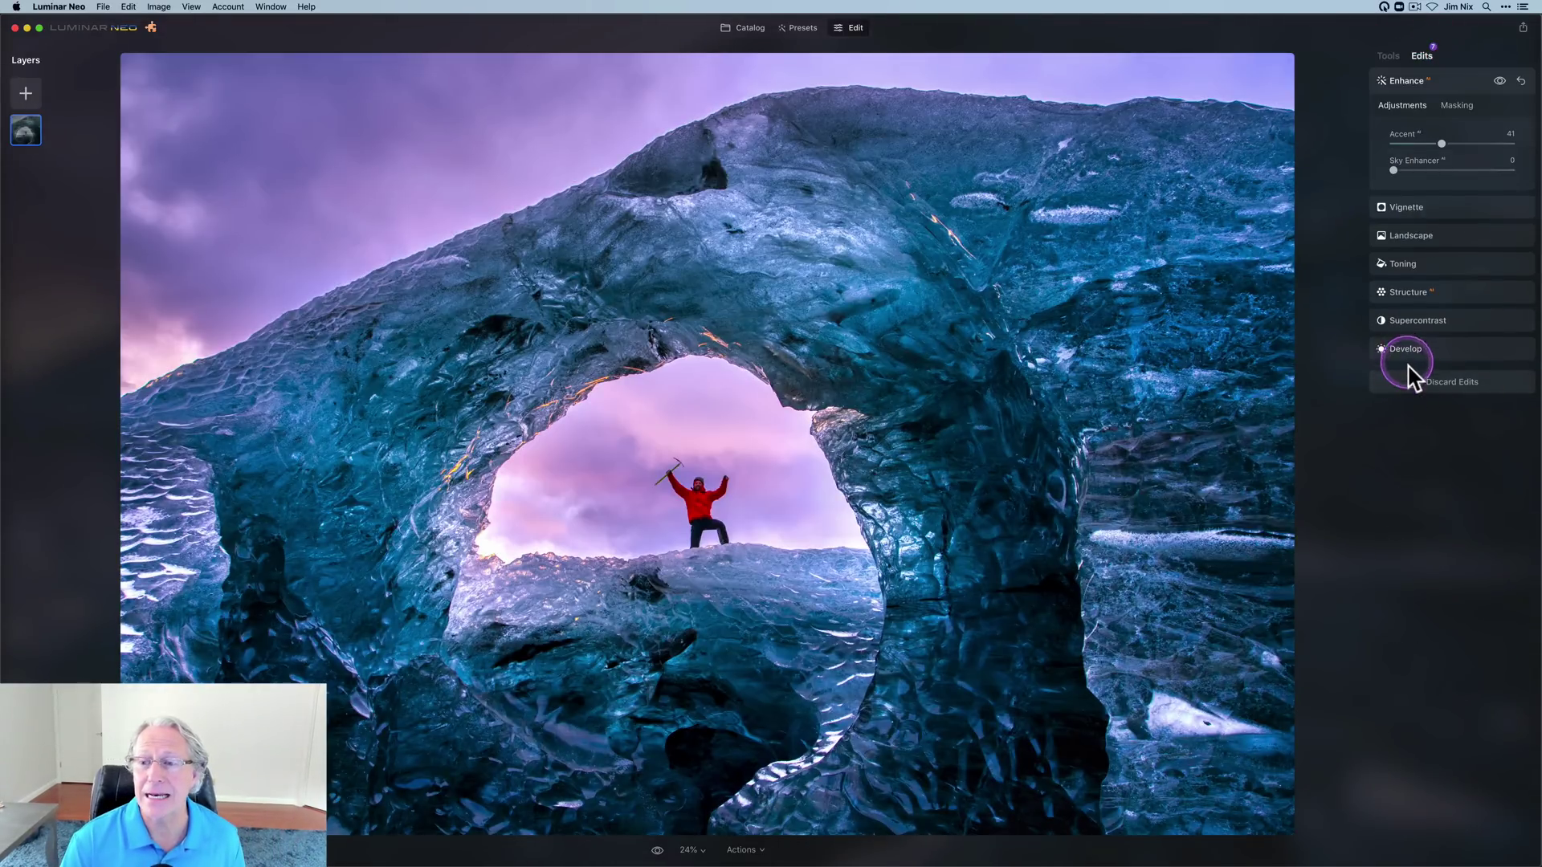
left_click(1406, 306)
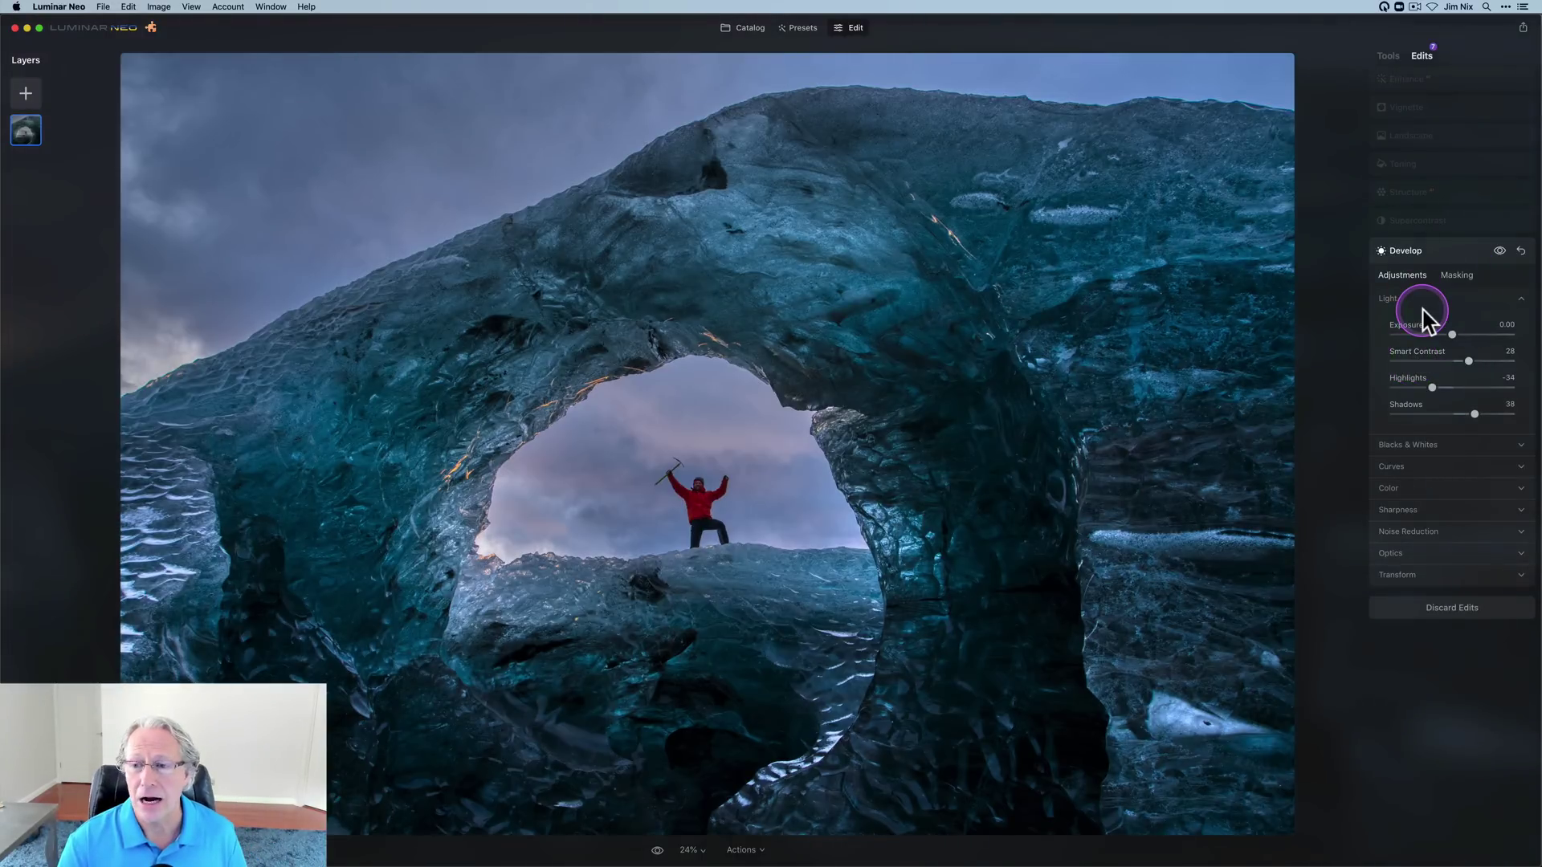
left_click(1407, 492)
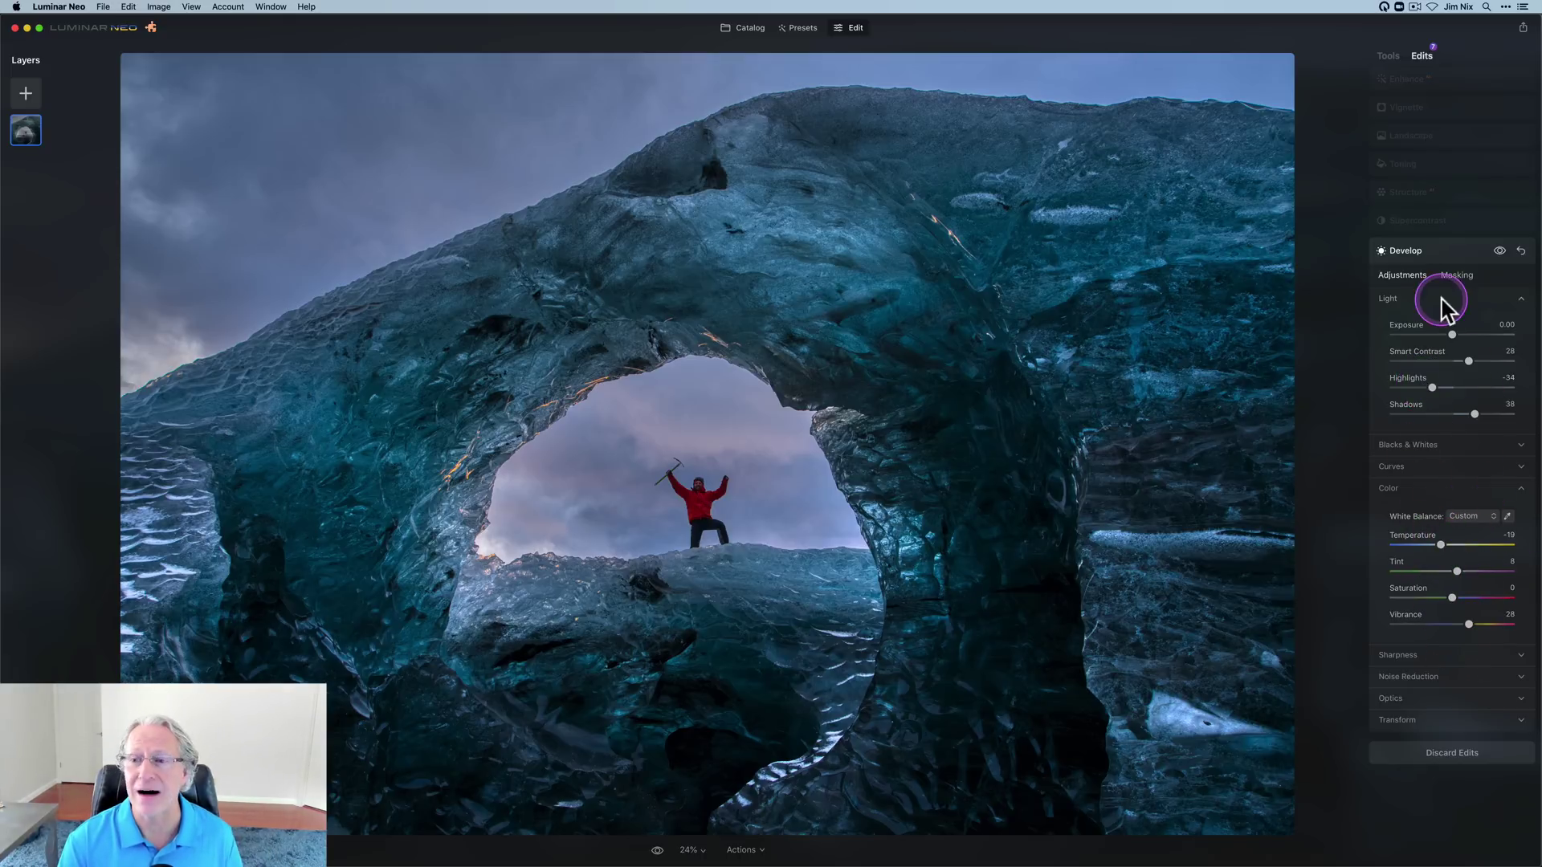
Compare the photo with Supercontrast switched off and back on.
left_click(1435, 225)
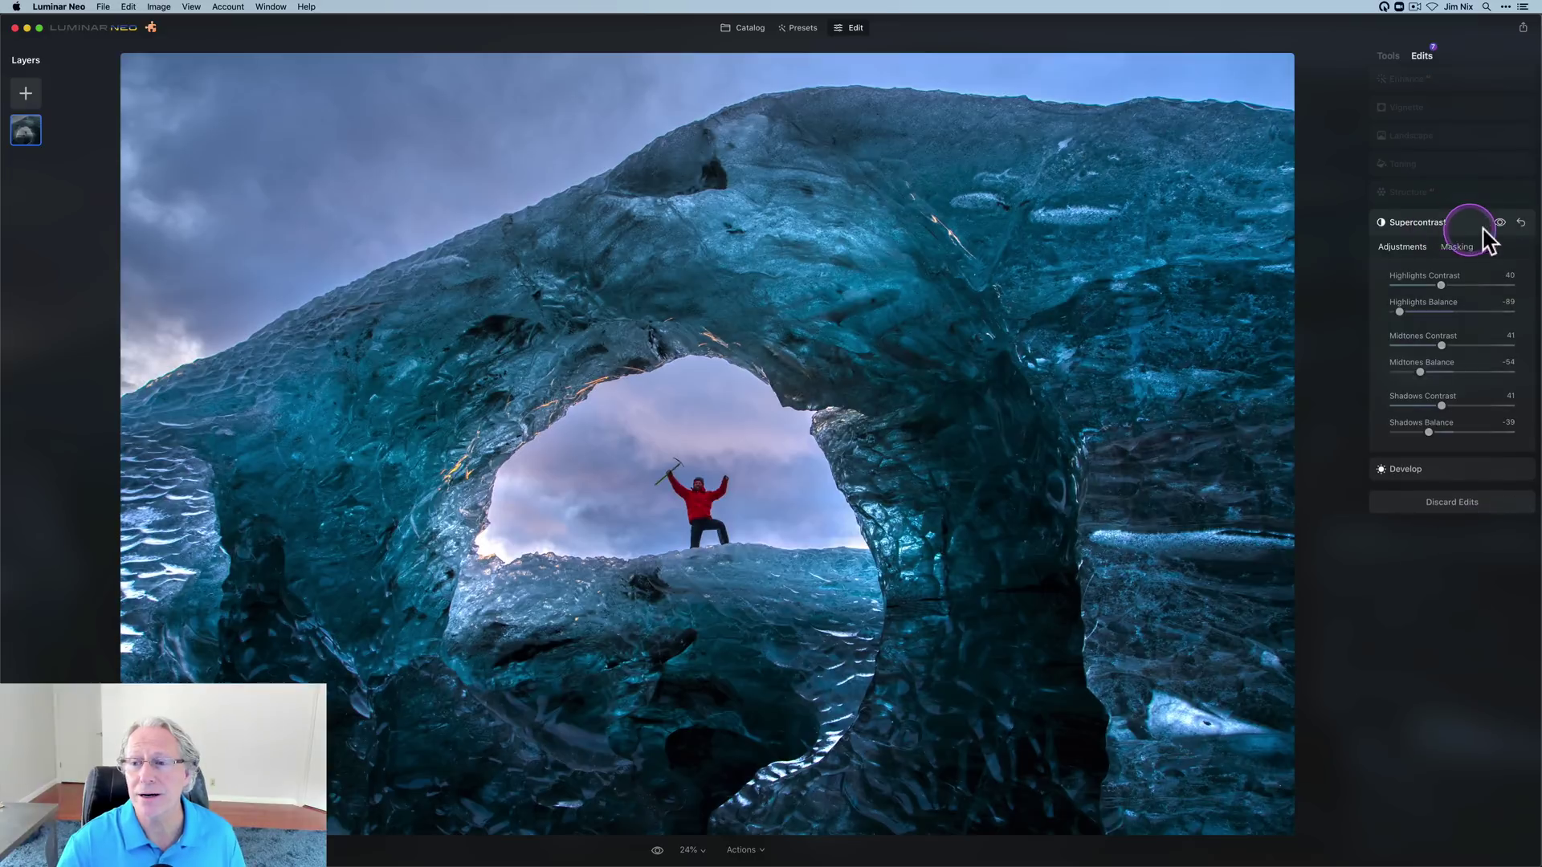
left_click(1499, 223)
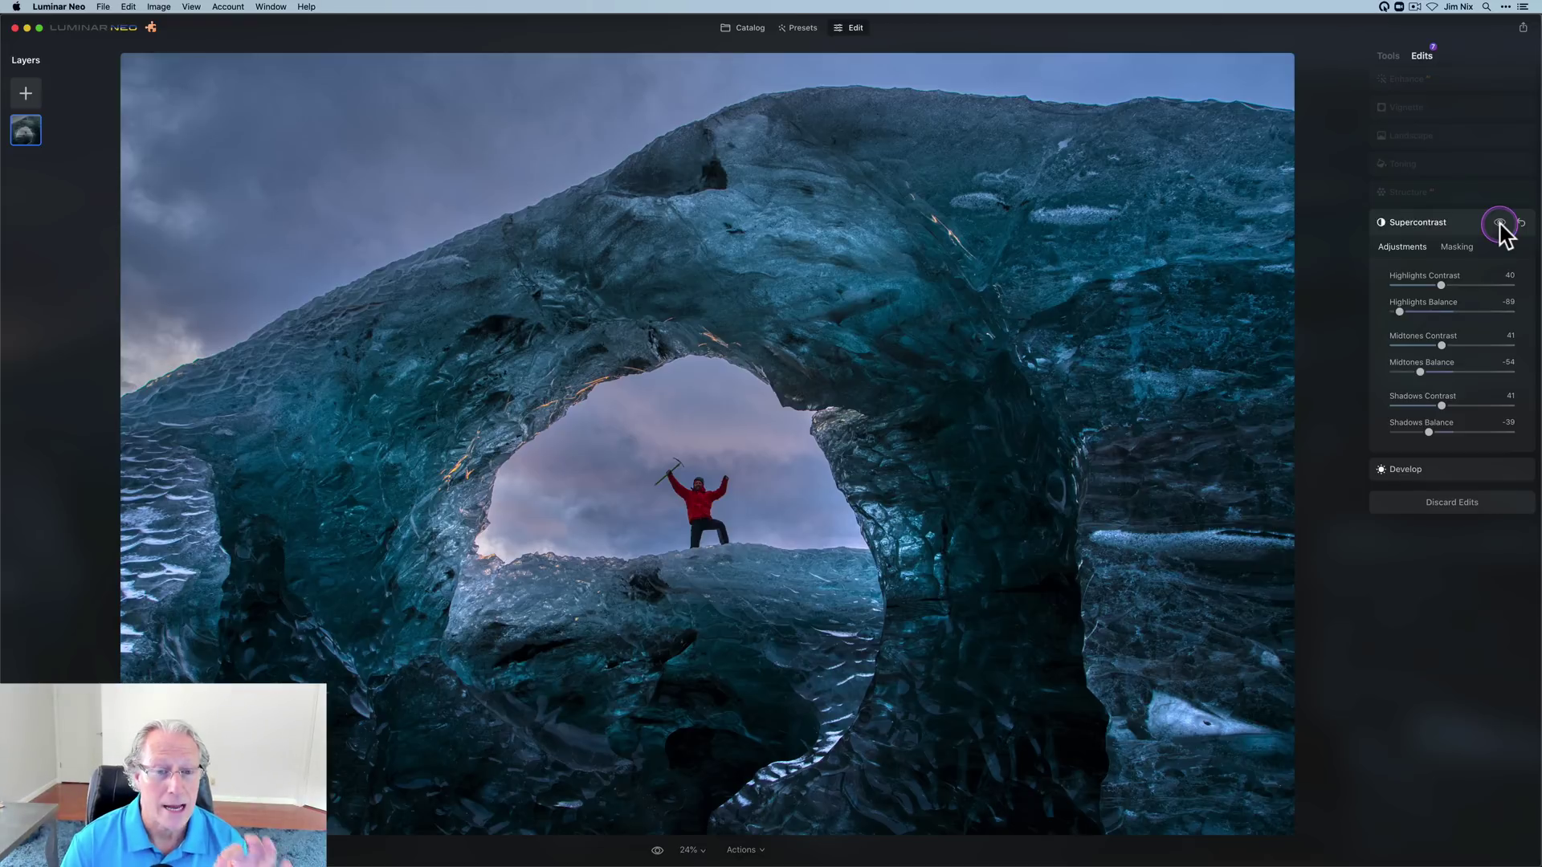
left_click(1500, 224)
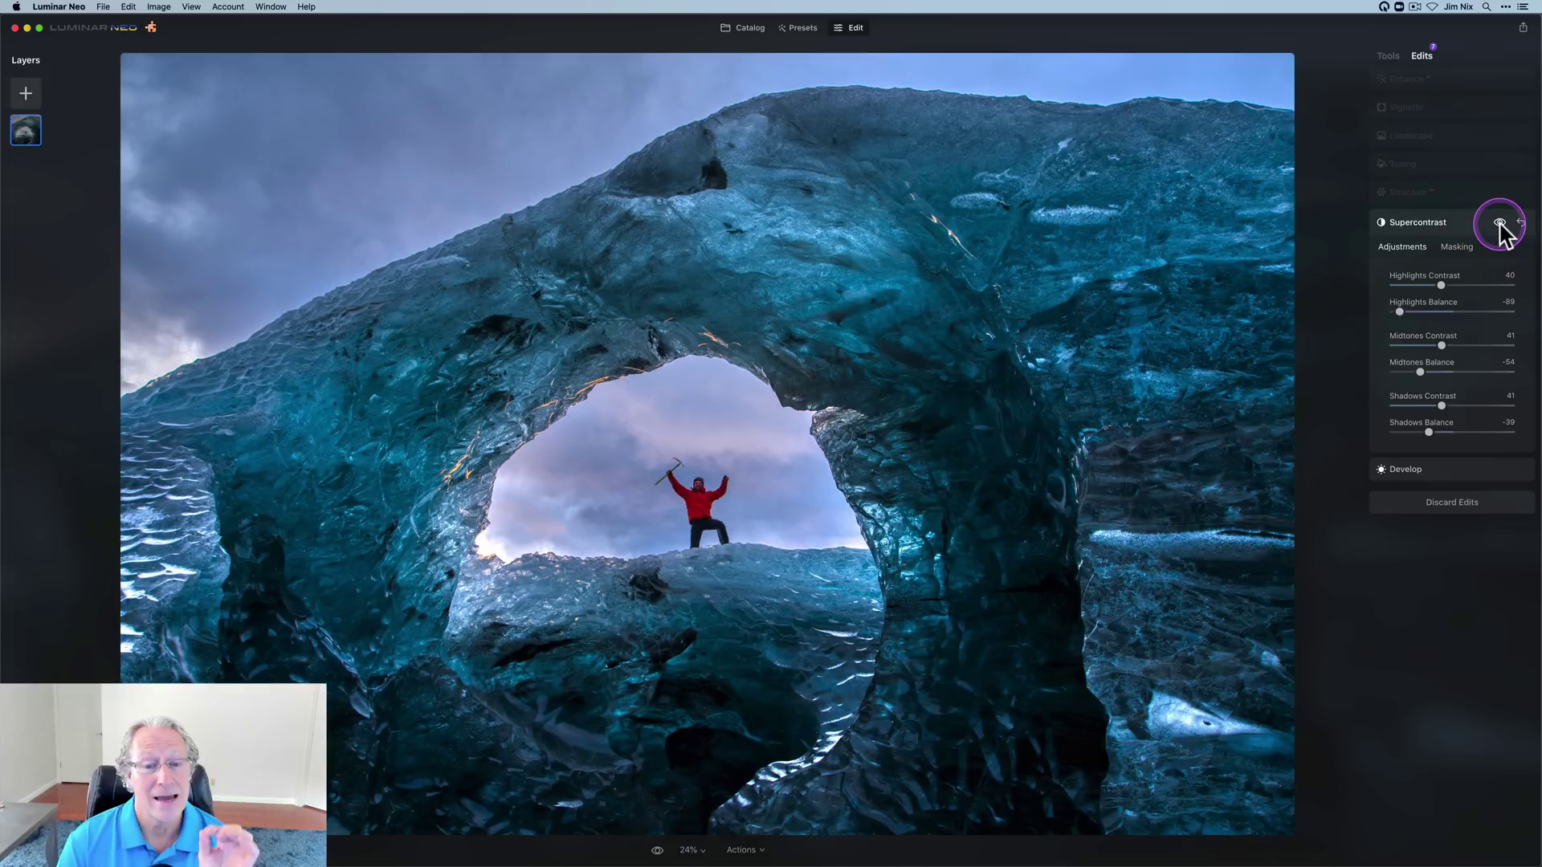
Toggle the Structure edit (-67) and show its mask covering only the sky.
left_click(1458, 194)
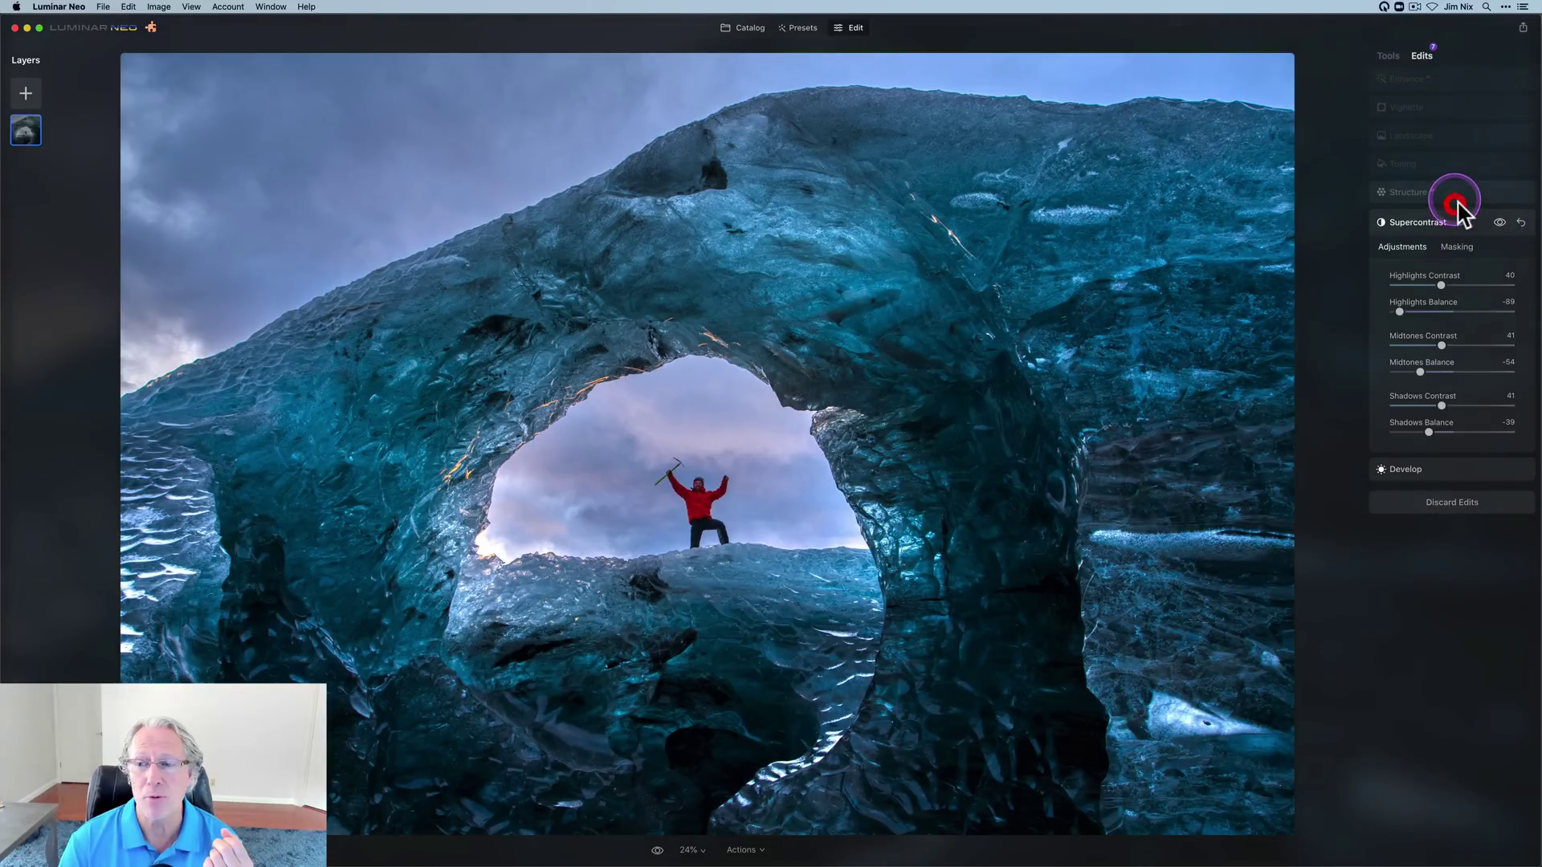
left_click(1499, 195)
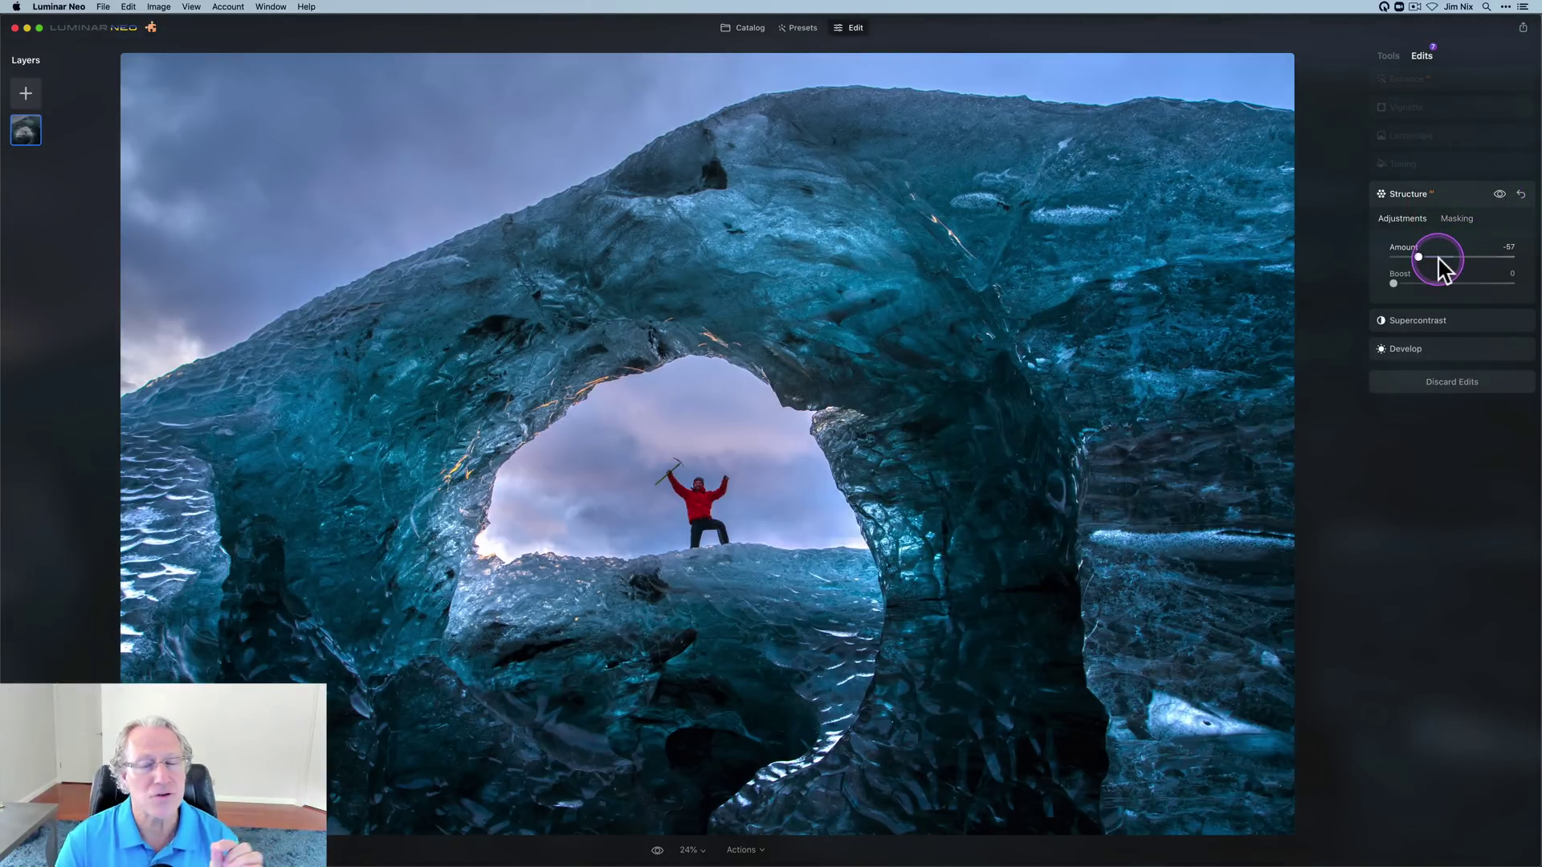
left_click(1457, 218)
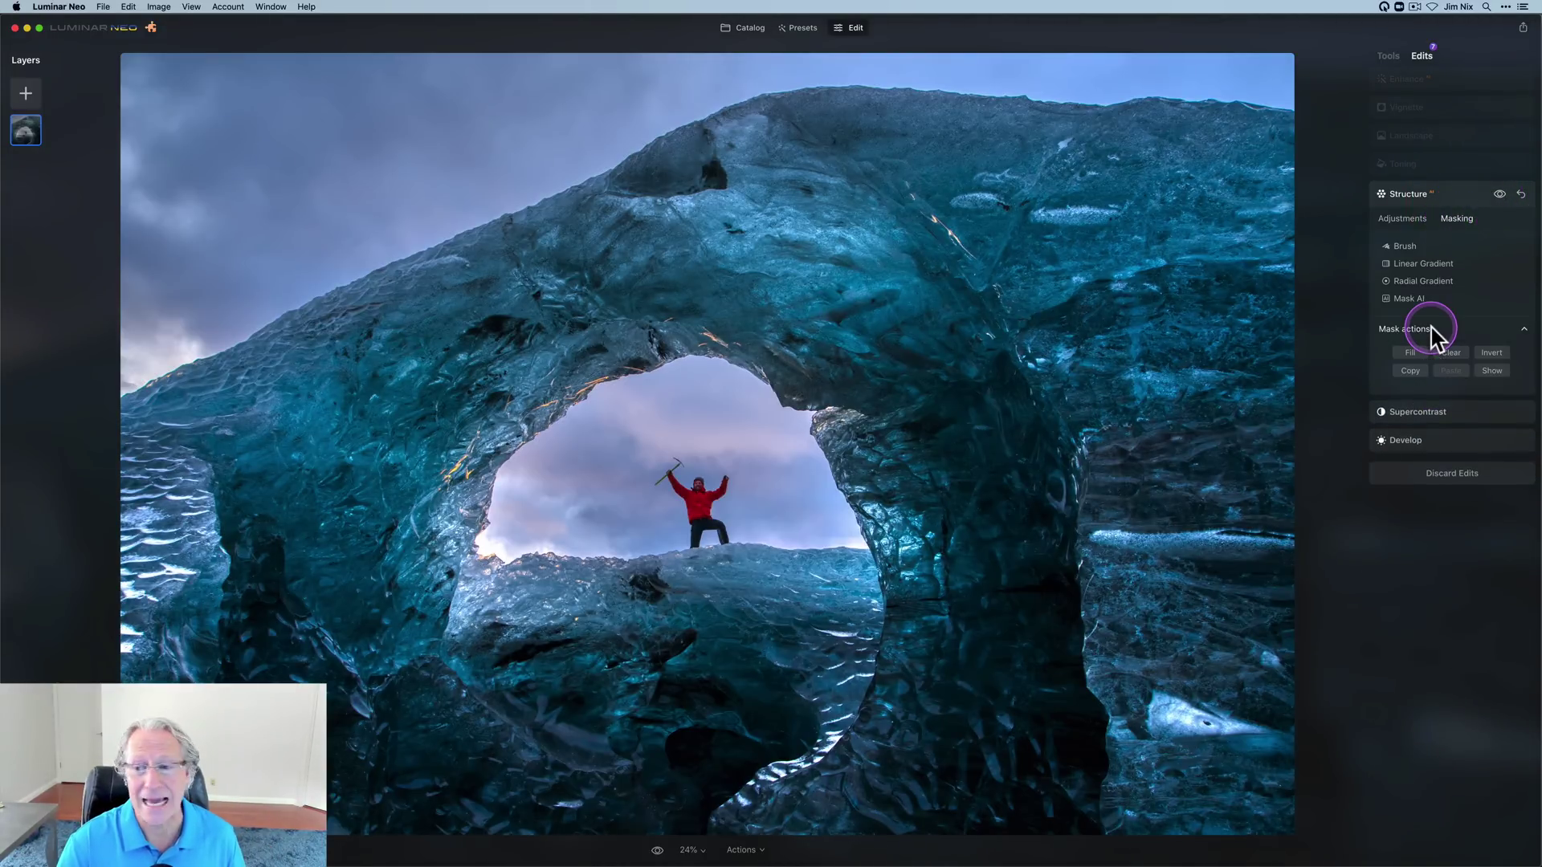
left_click(1490, 371)
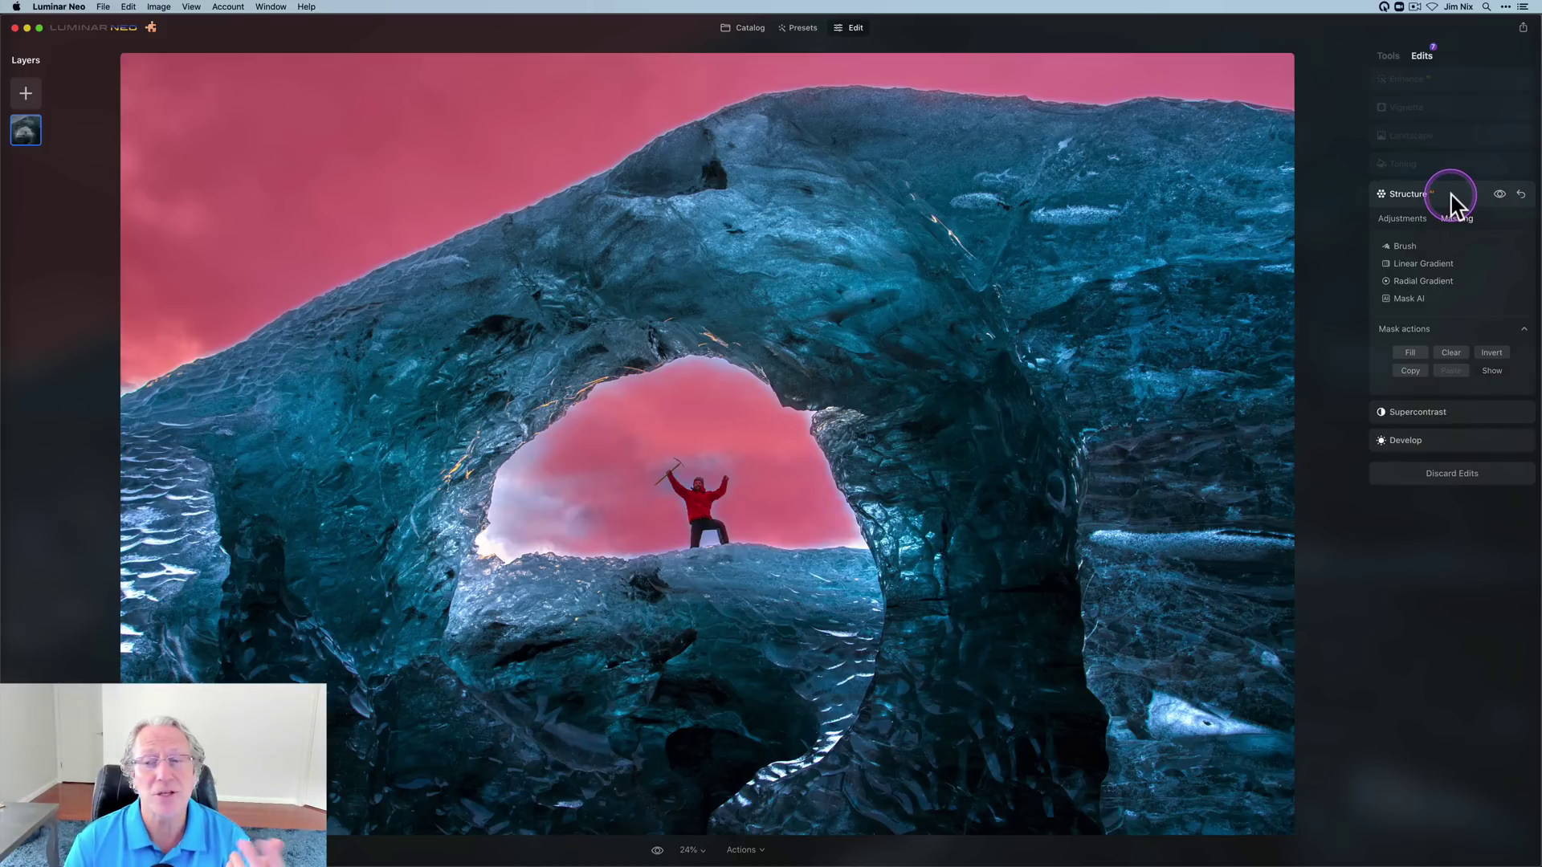
Compare the photo with Toning, then Landscape, each switched off and back on.
left_click(1425, 165)
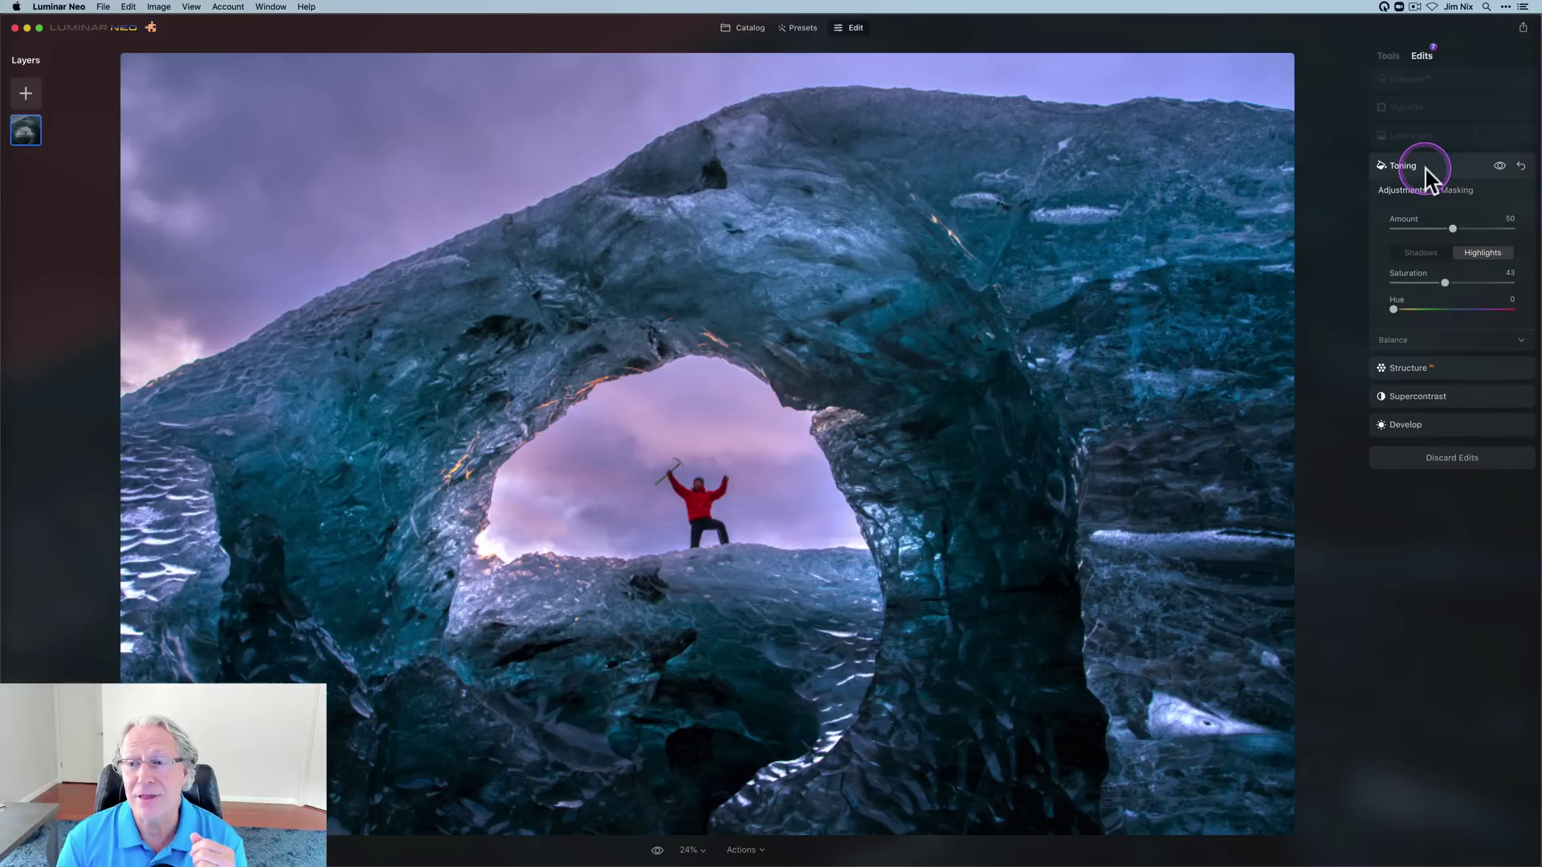
left_click(1498, 166)
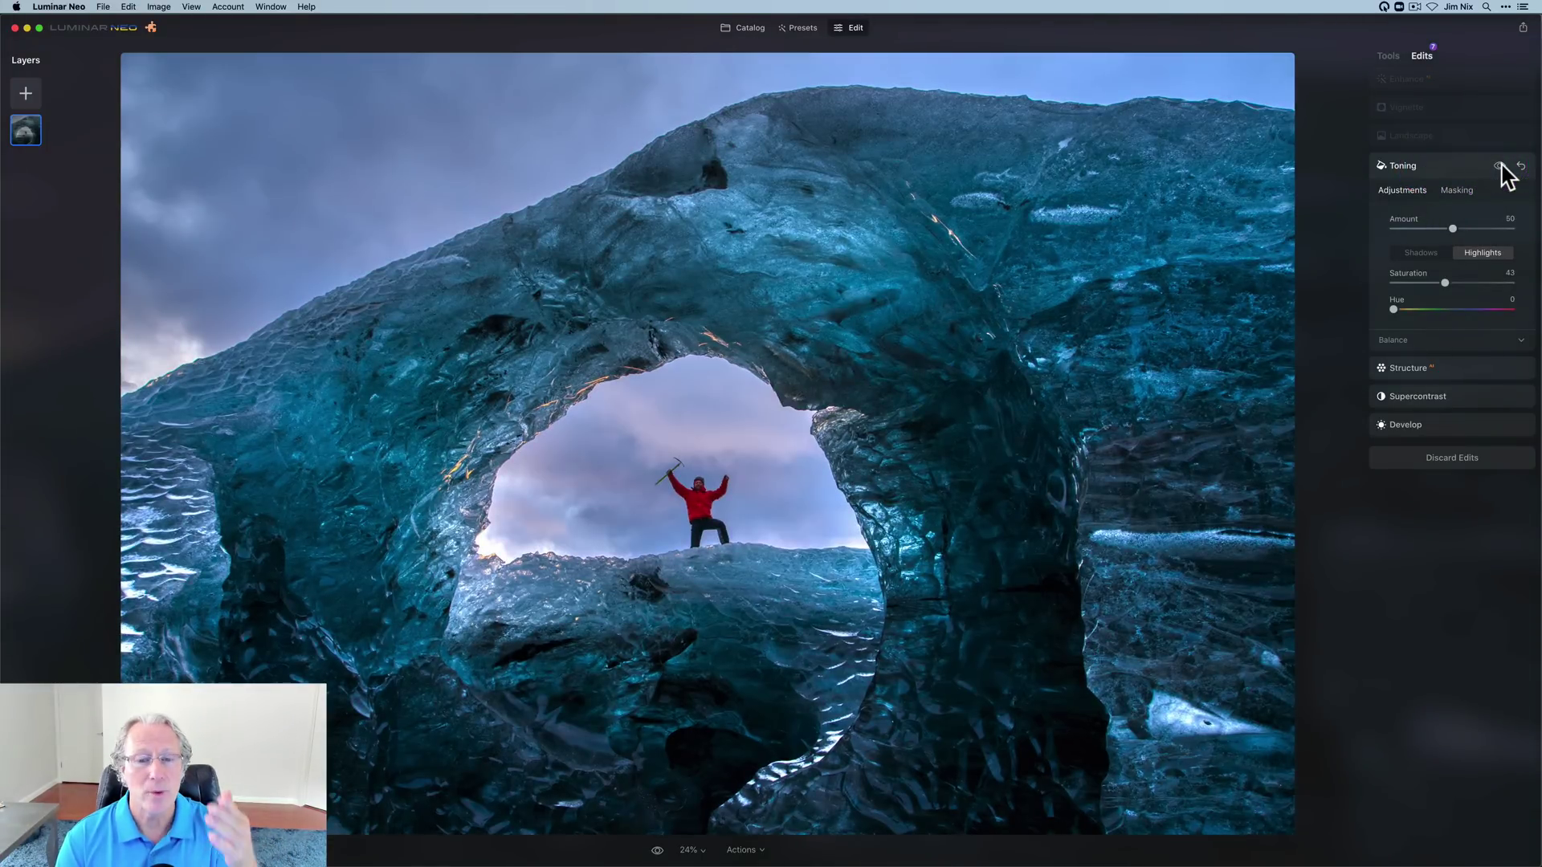
left_click(1499, 166)
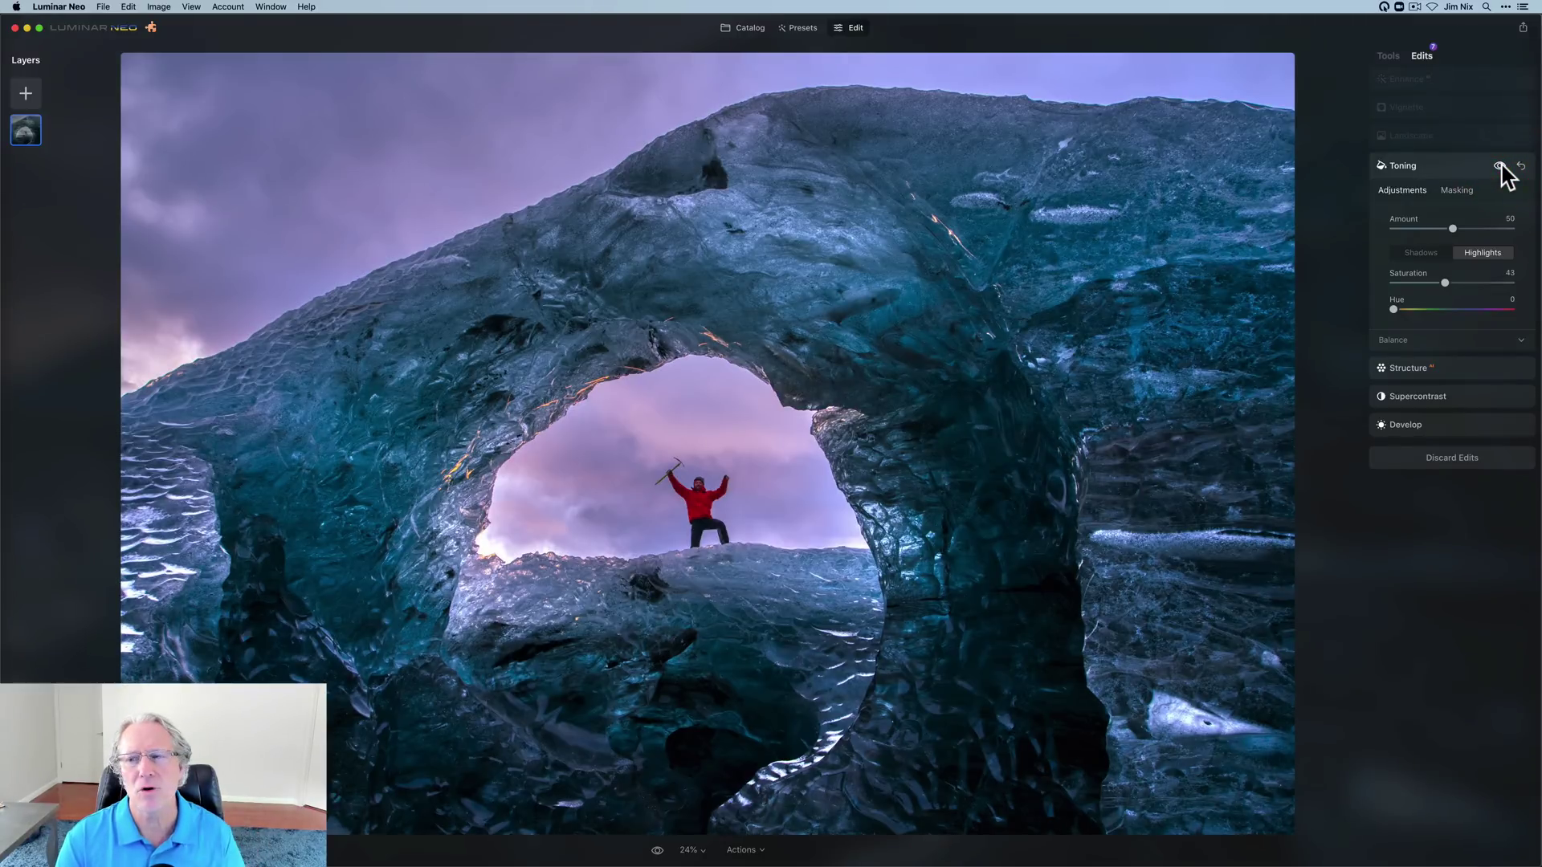
left_click(1434, 138)
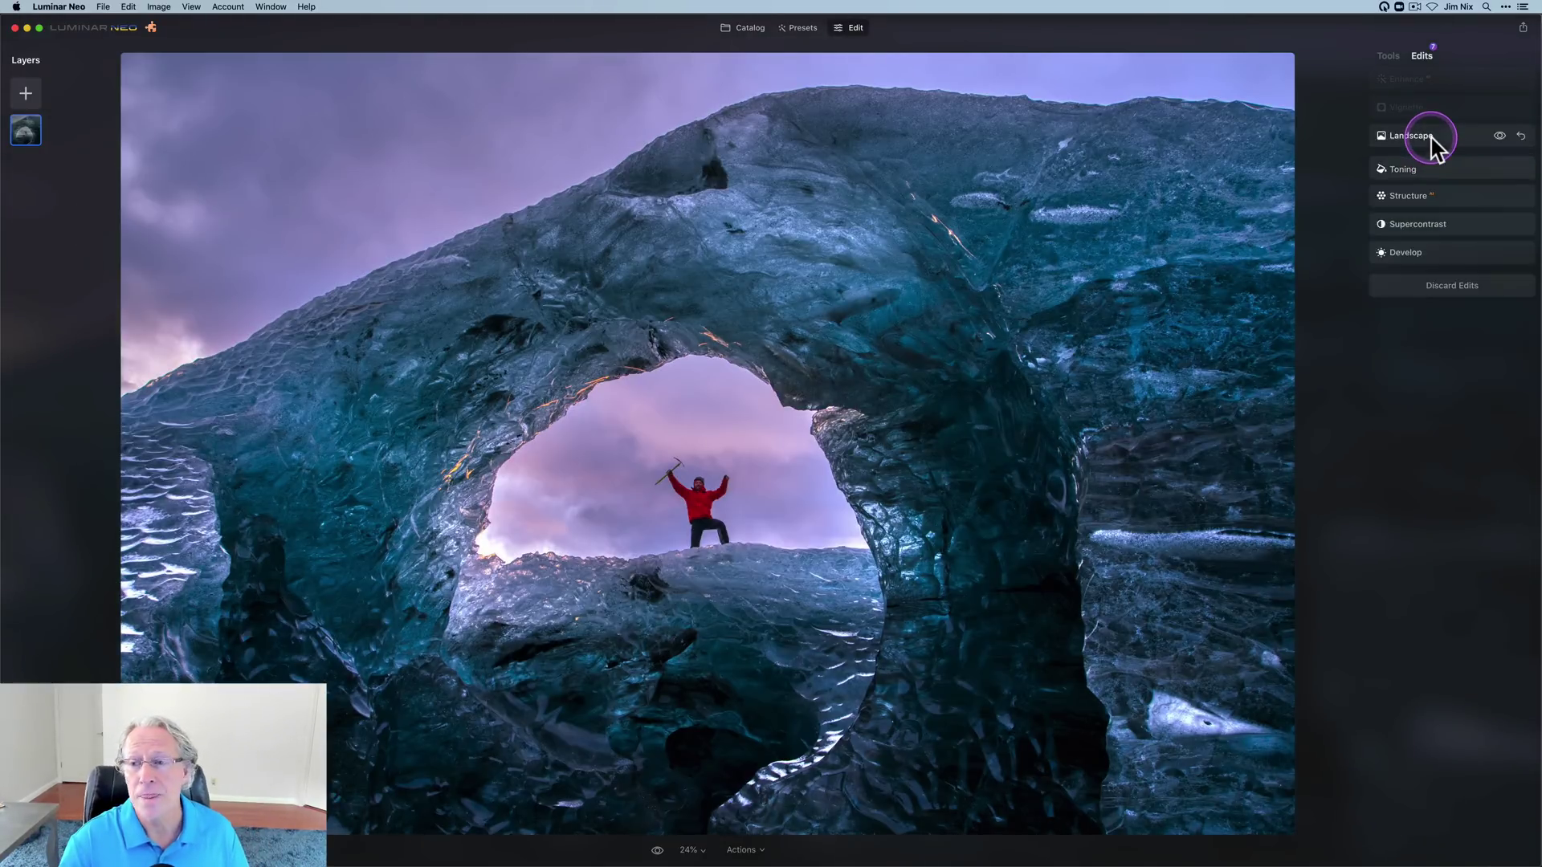
left_click(1499, 140)
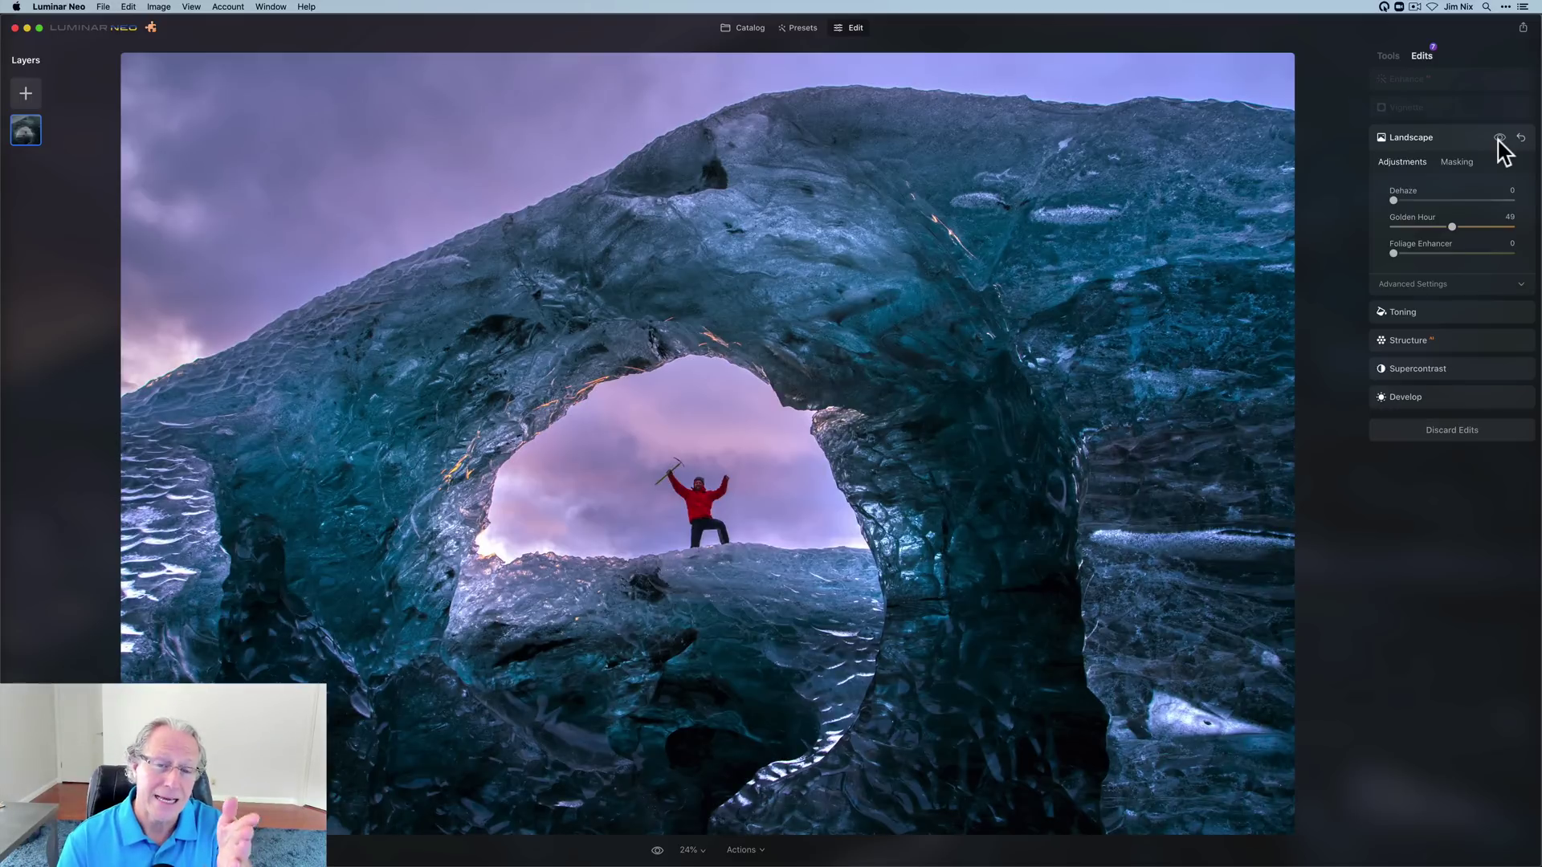
left_click(1499, 138)
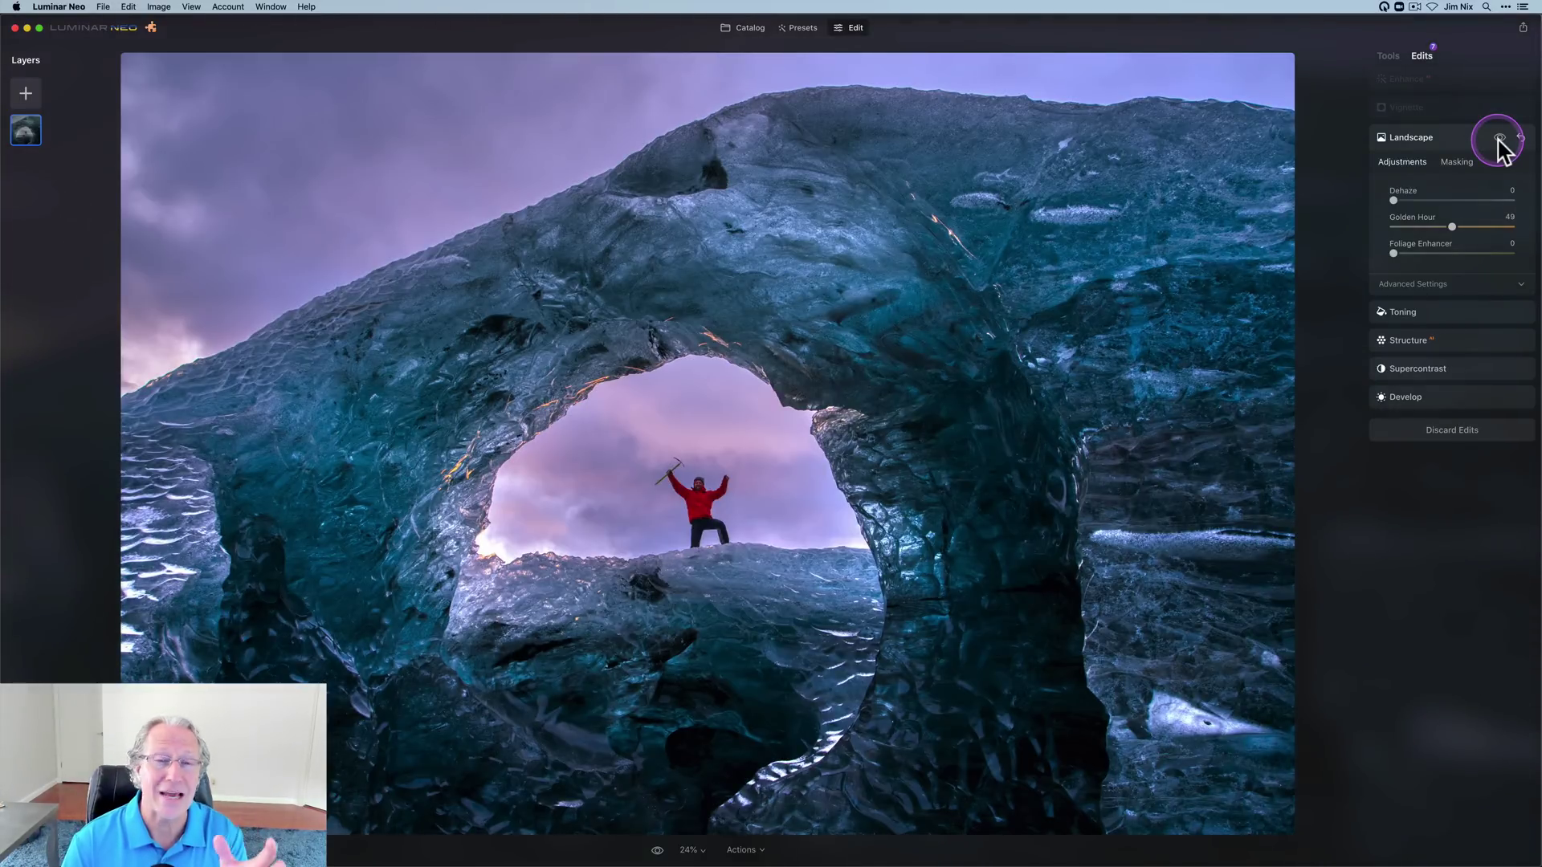
left_click(1499, 138)
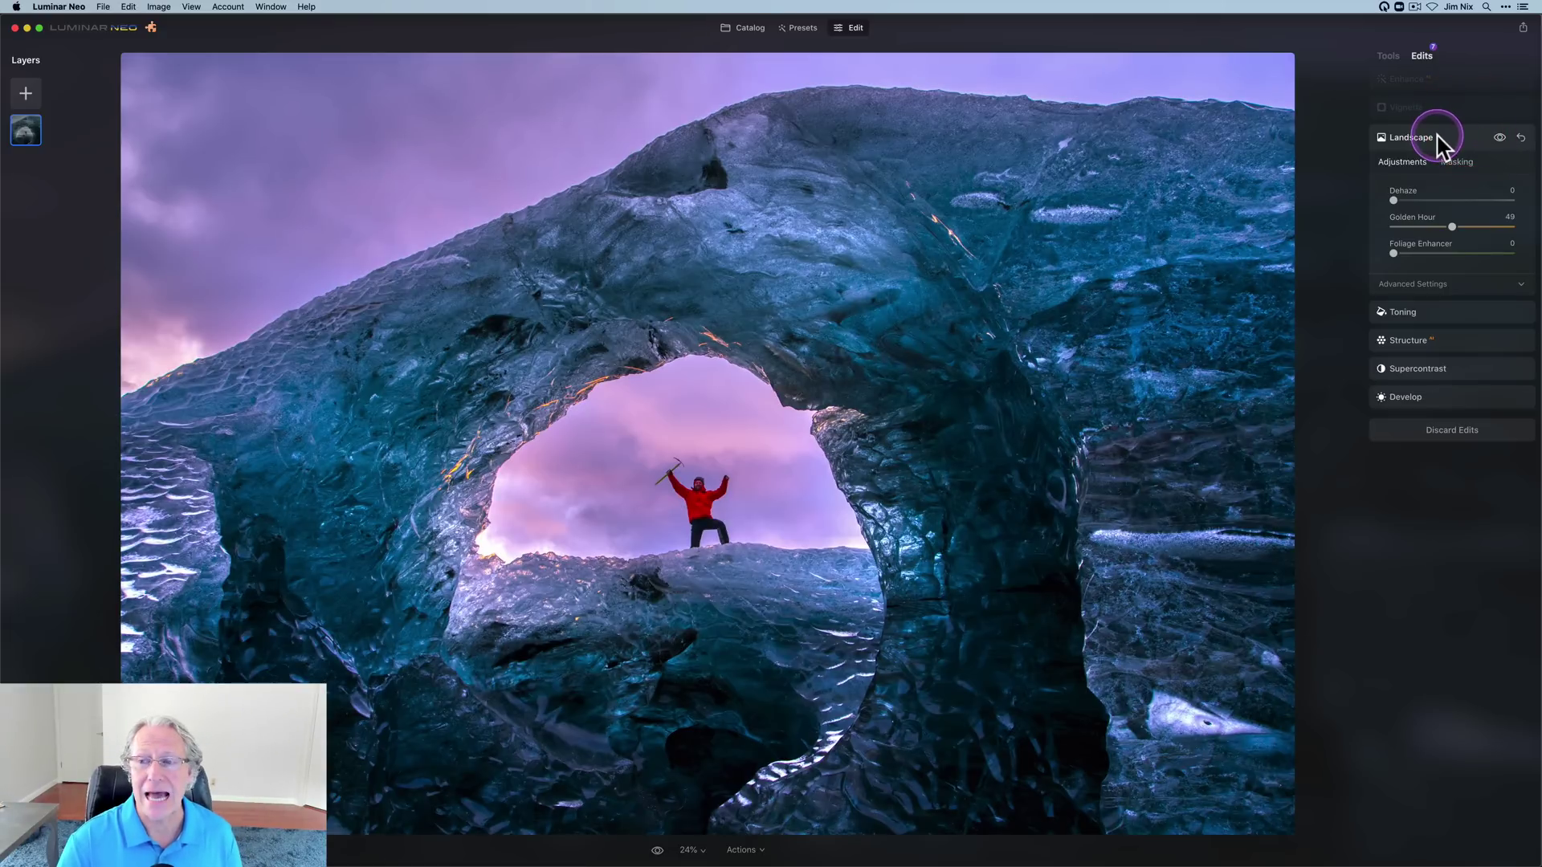
Review Vignette's advanced settings (Amount -24), compare it off and on, then show Enhance (Accent 41).
left_click(1438, 109)
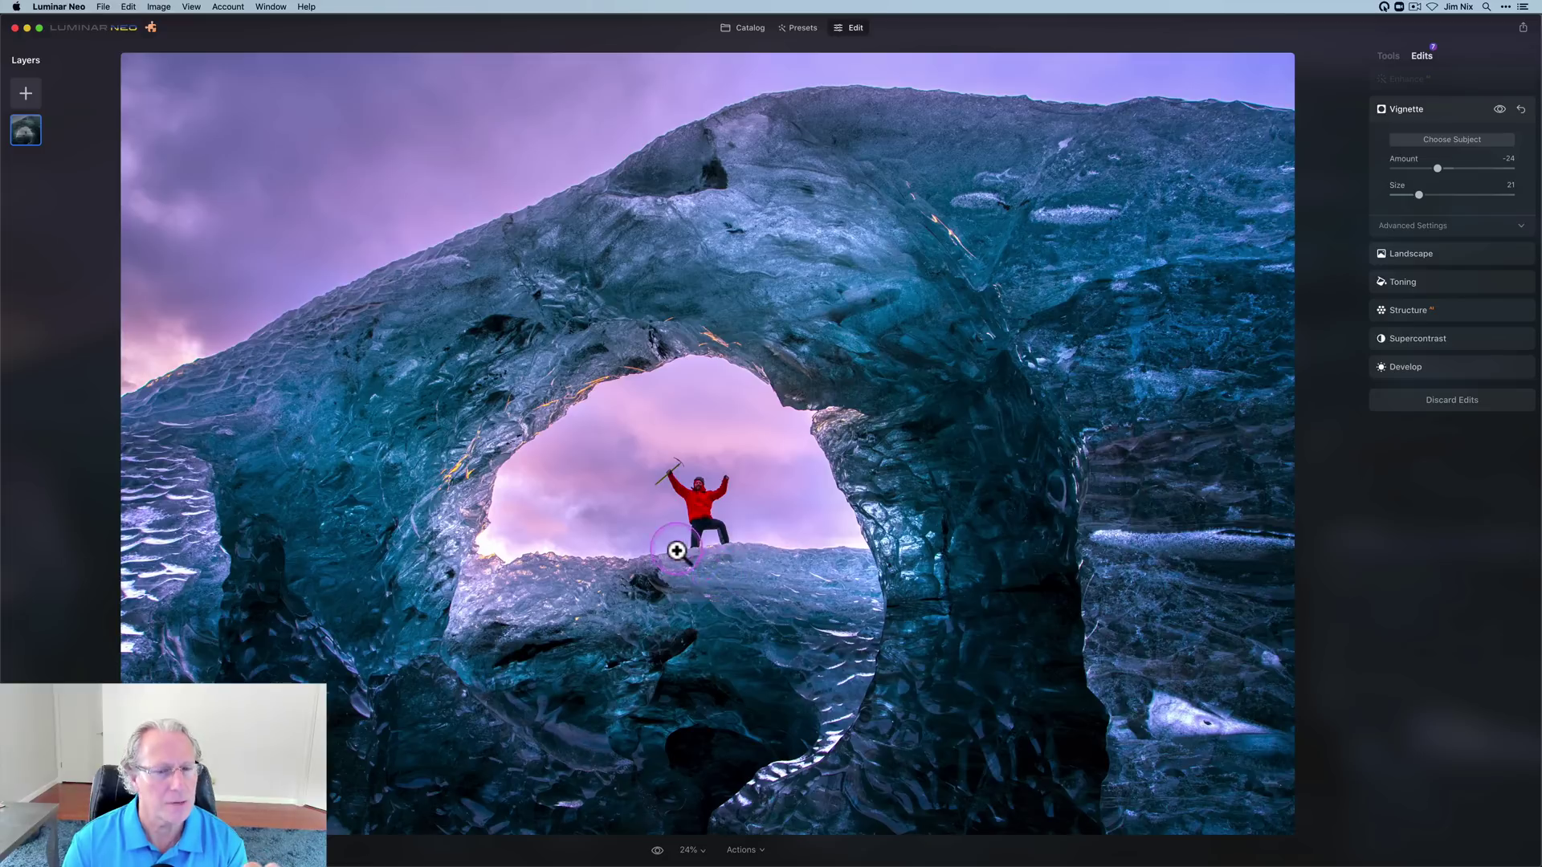
left_click(1418, 227)
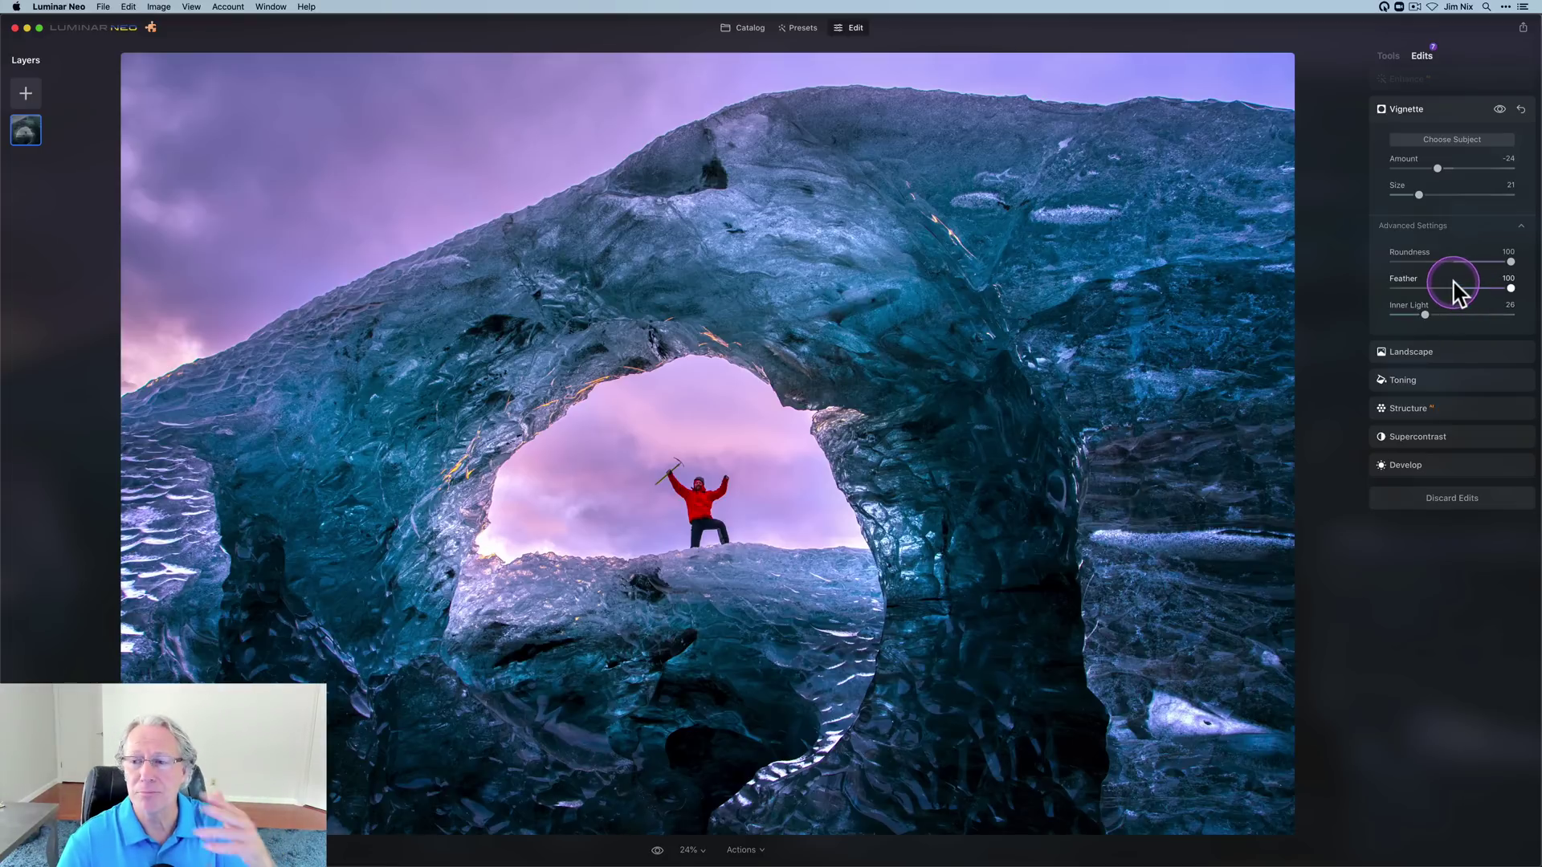
left_click(1499, 109)
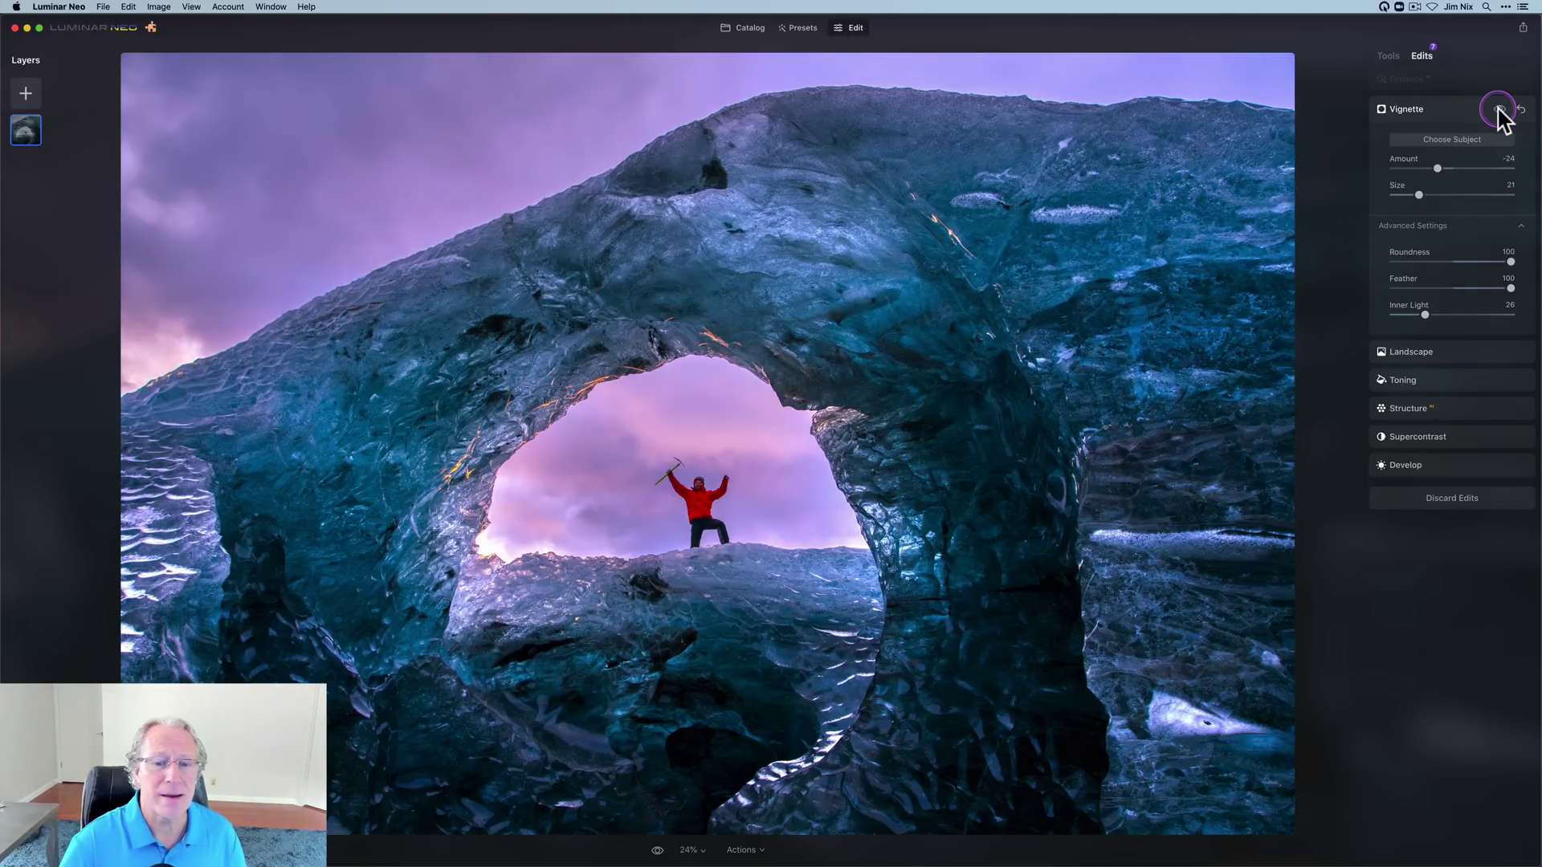
left_click(1499, 110)
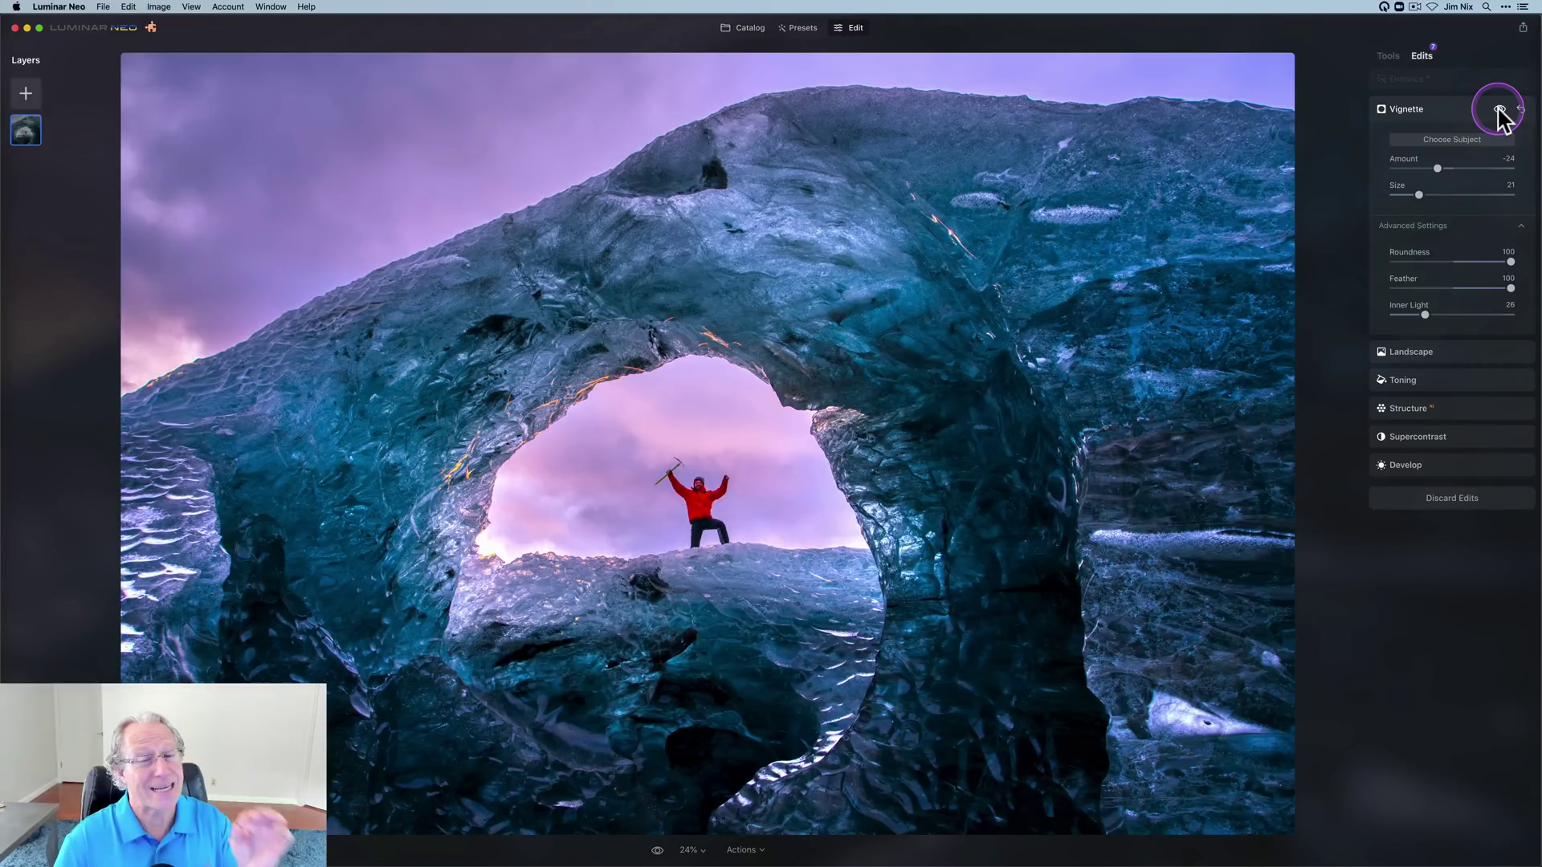
left_click(1432, 90)
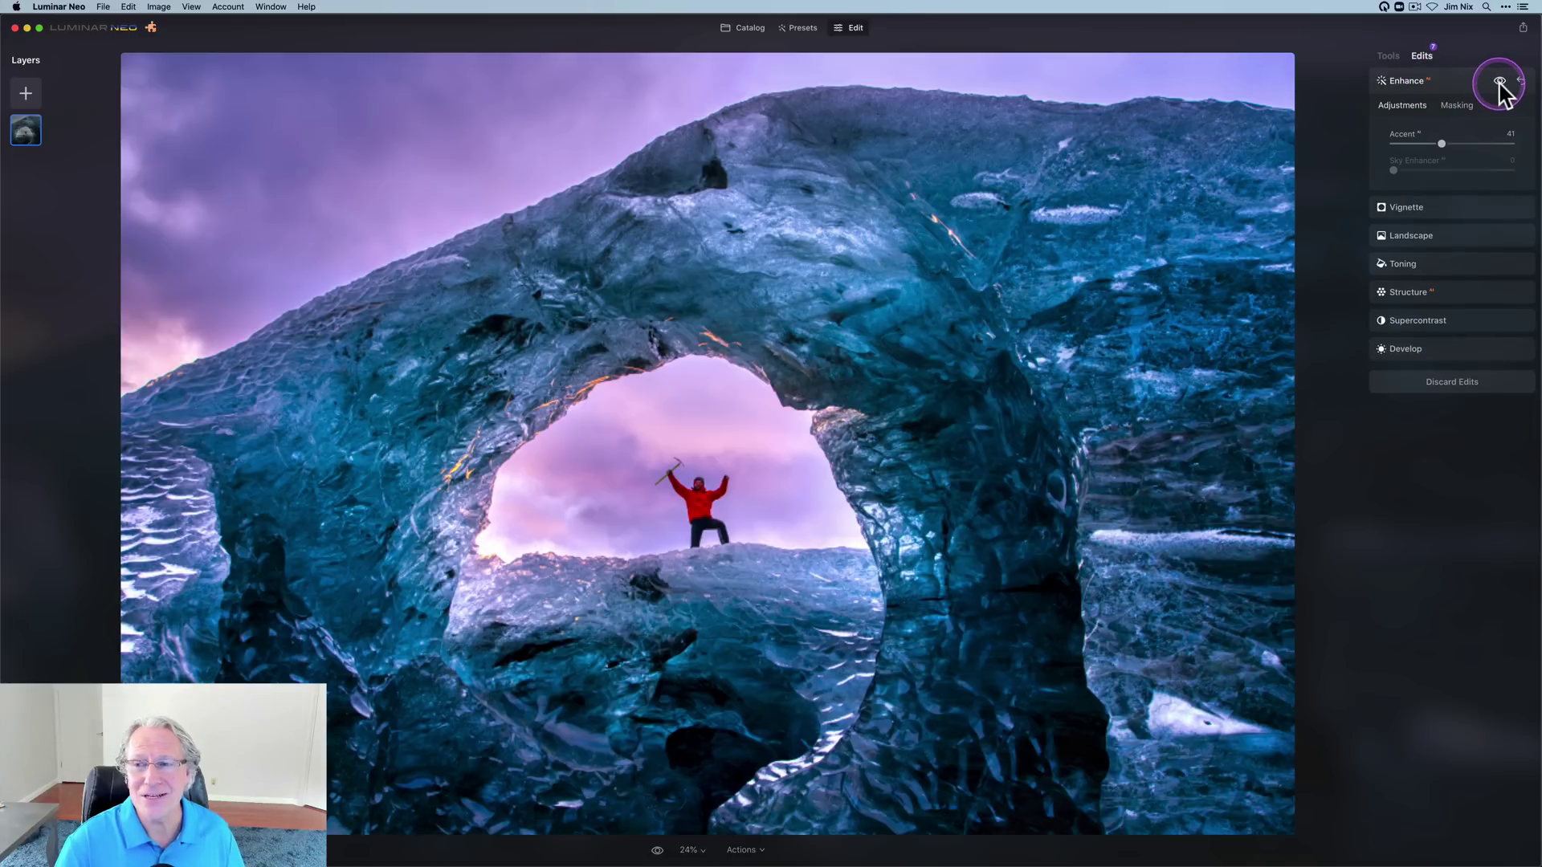
Toggle Enhance off and on repeatedly, leaving it off so the photo looks flat grey.
left_click(1499, 81)
left_click(1499, 81)
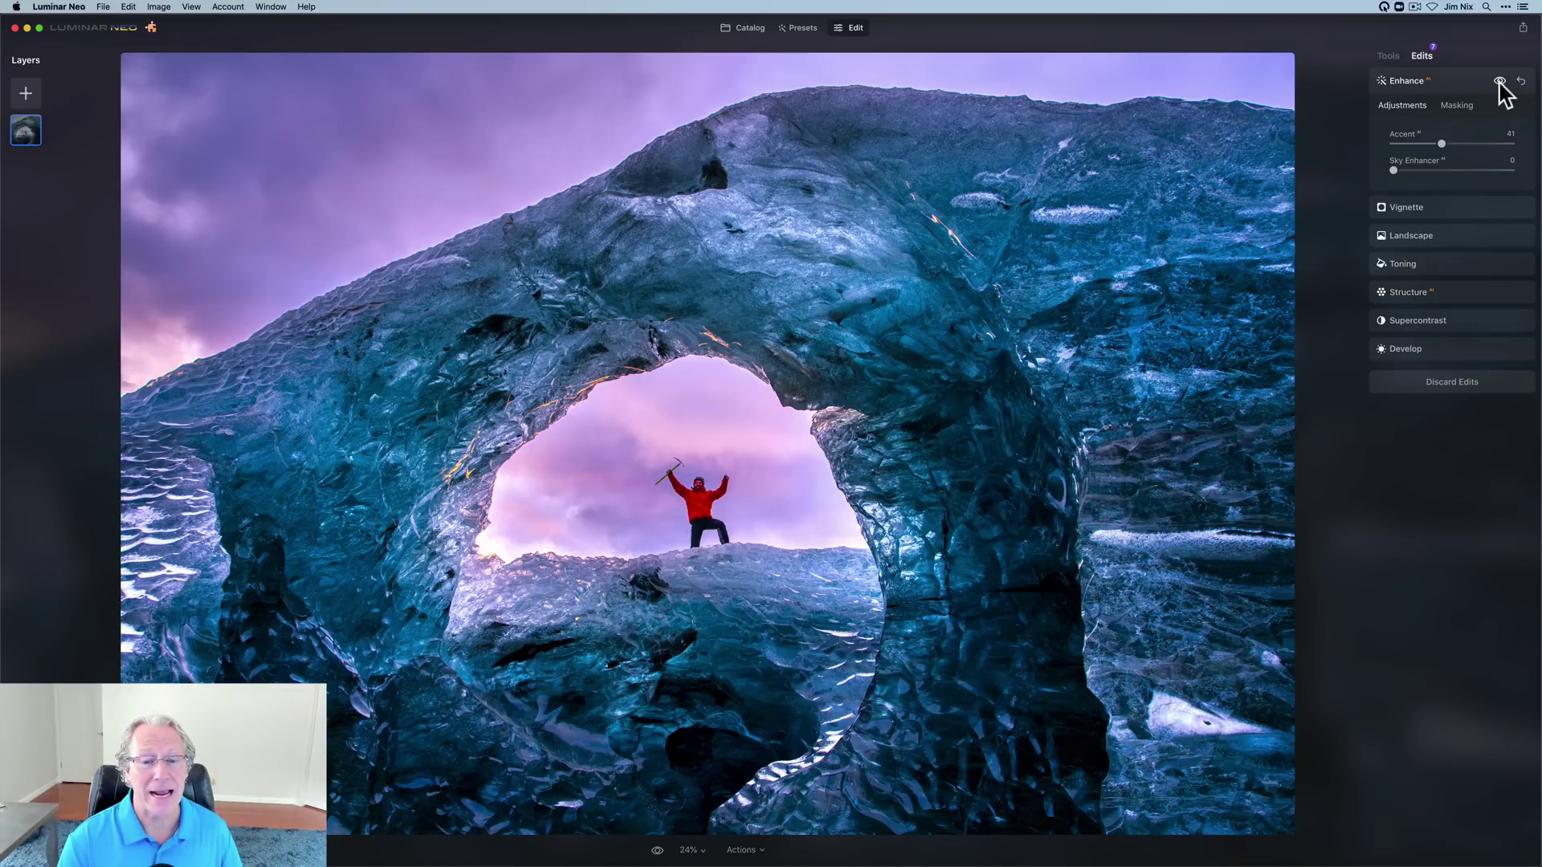
left_click(1499, 81)
left_click(1500, 82)
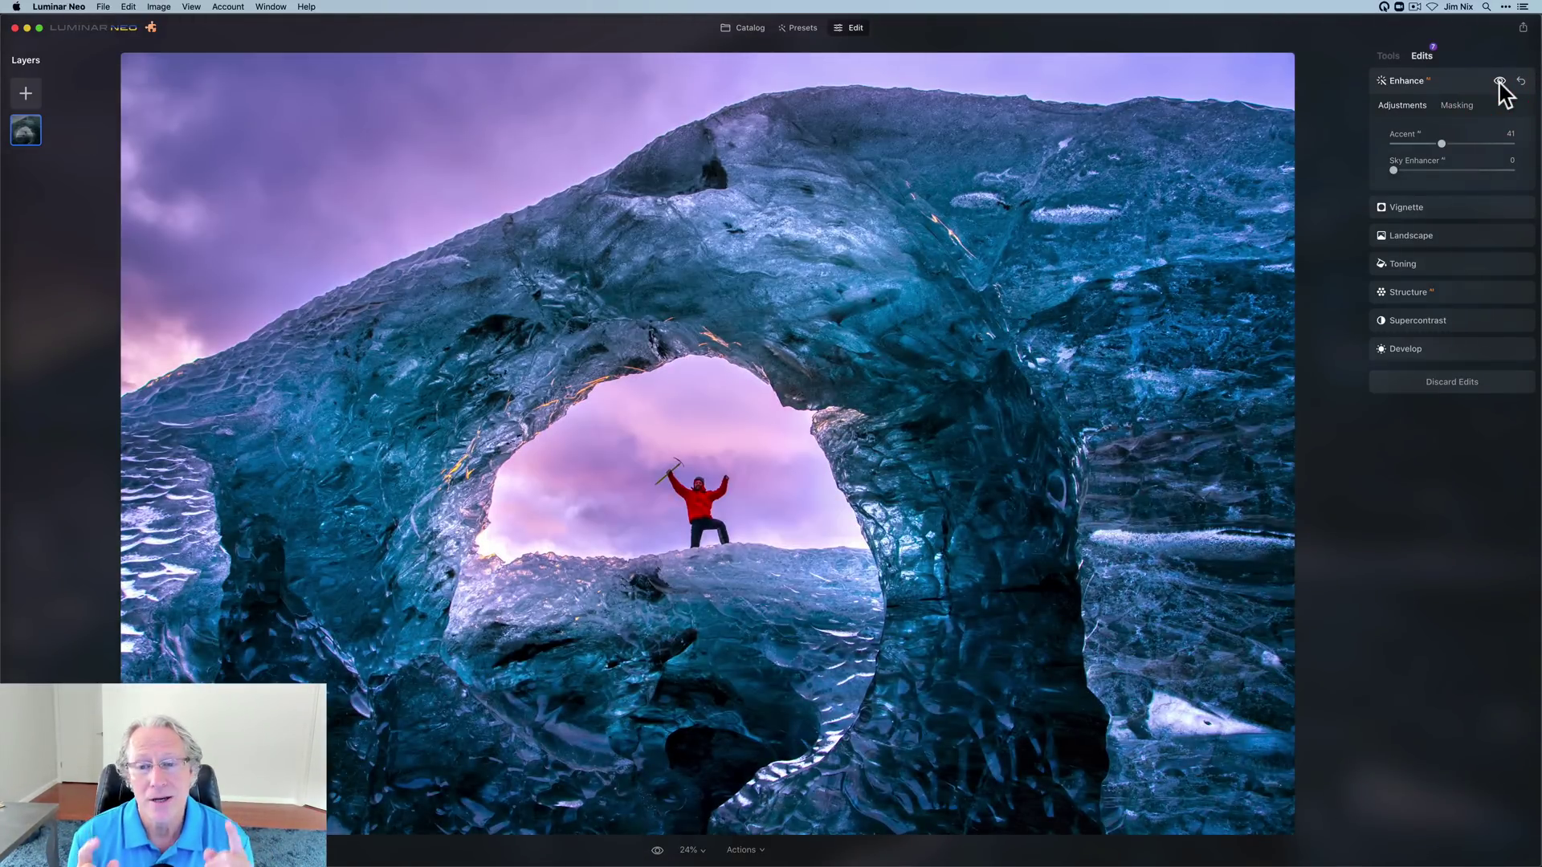
left_click(1500, 81)
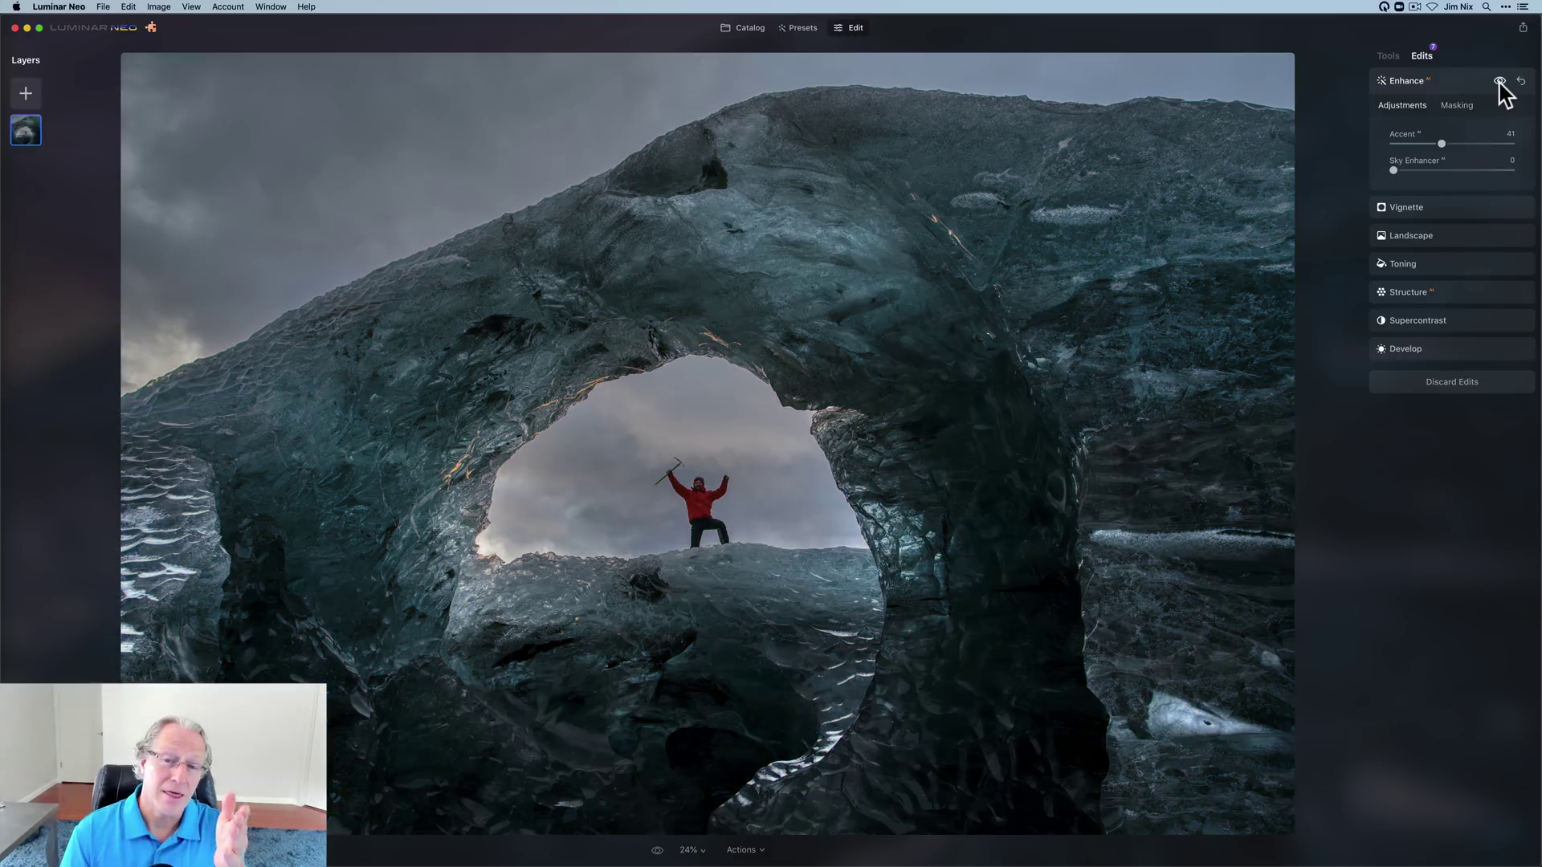
Flip through HDR1x pages 1–3 in Preview comparing original, merged and final, then return to Luminar Neo.
key("super+Tab")
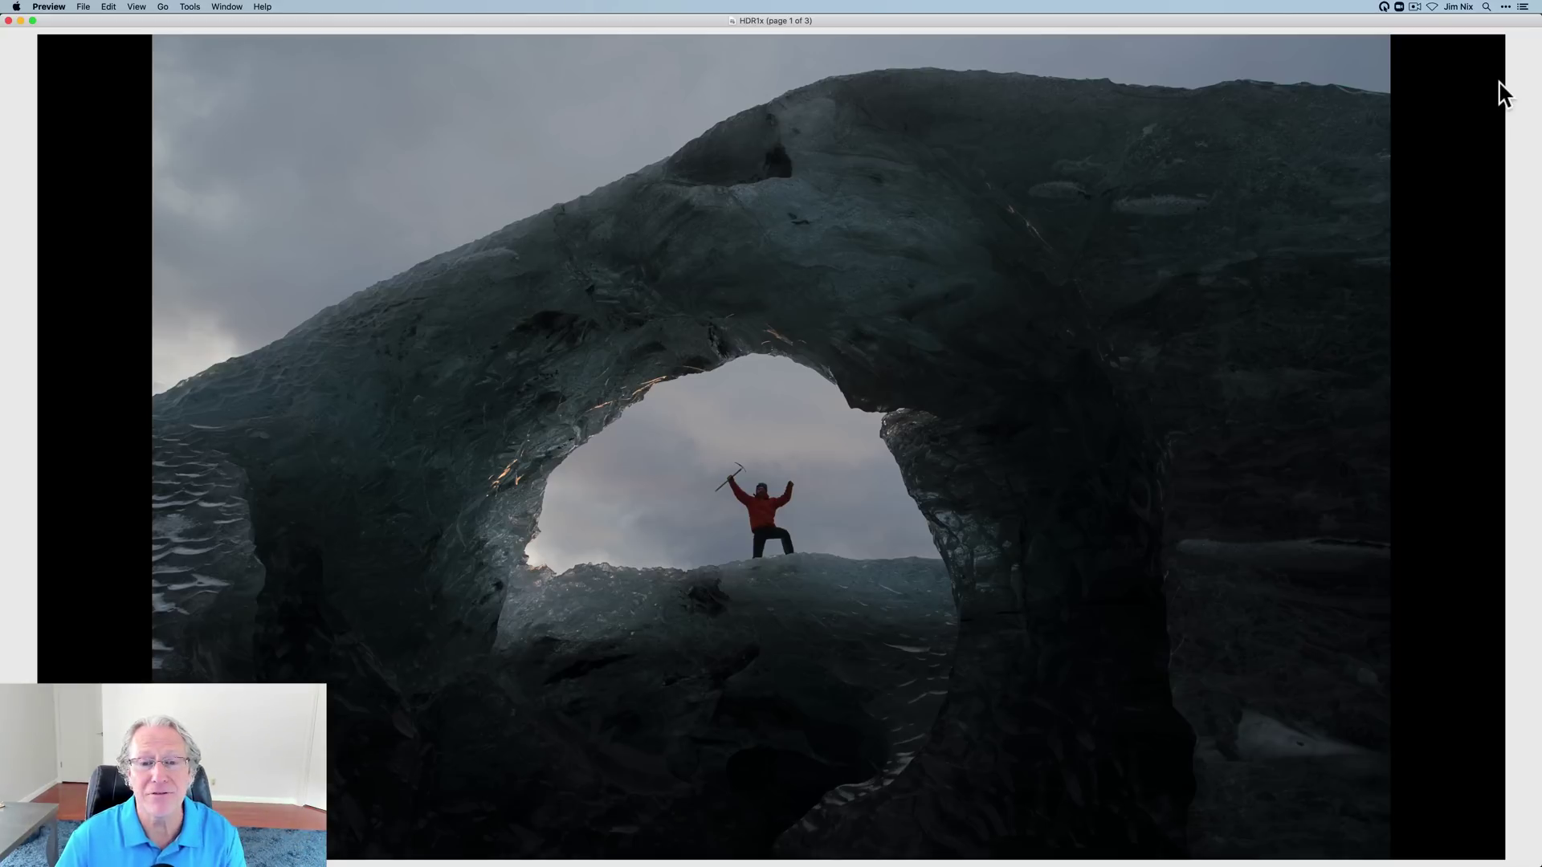
key("Down")
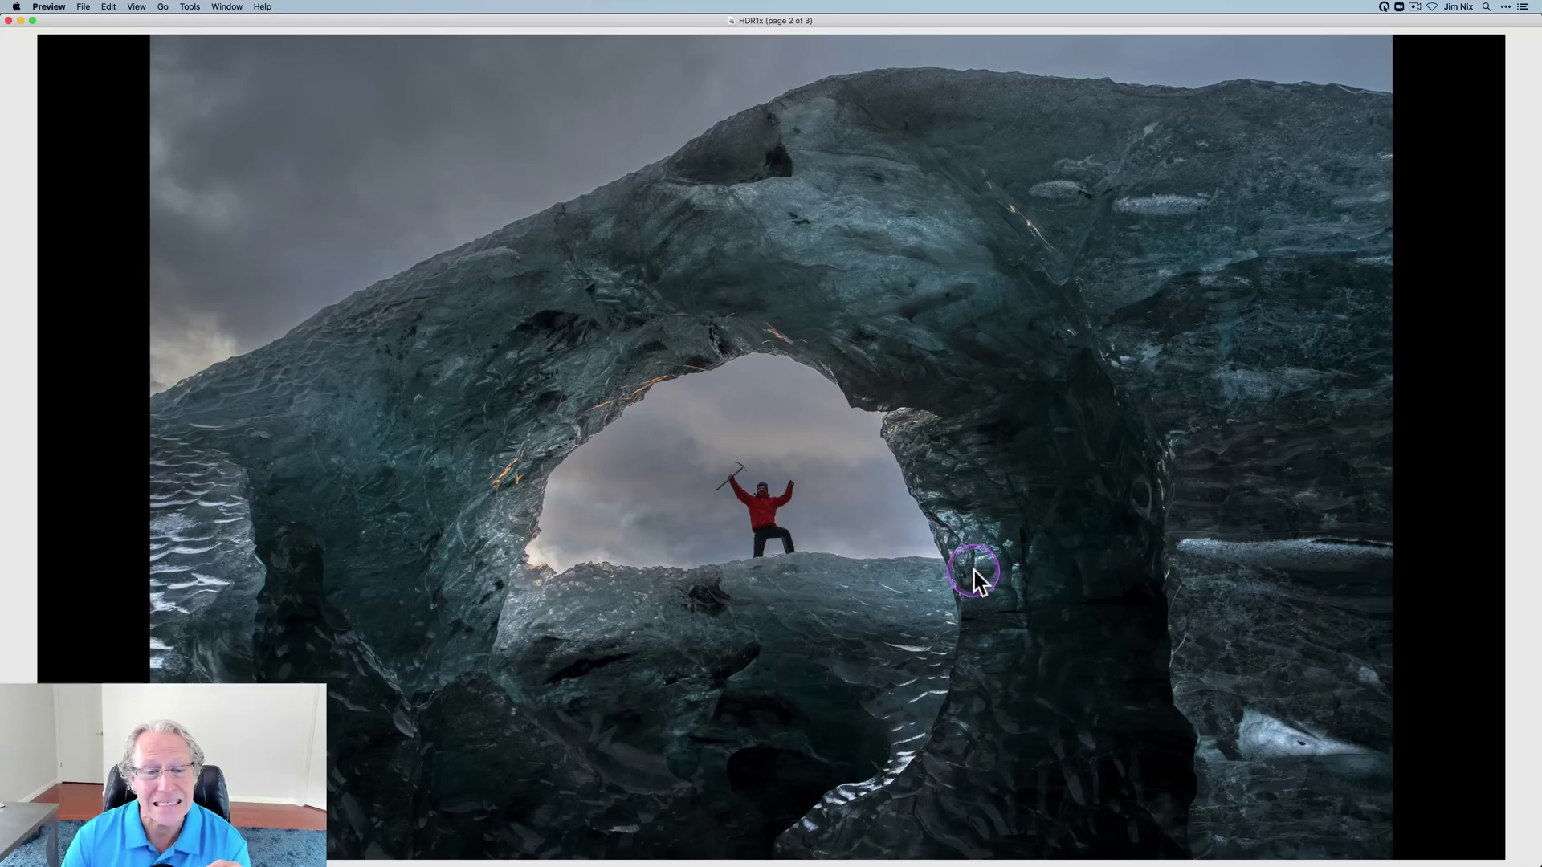
key("Up")
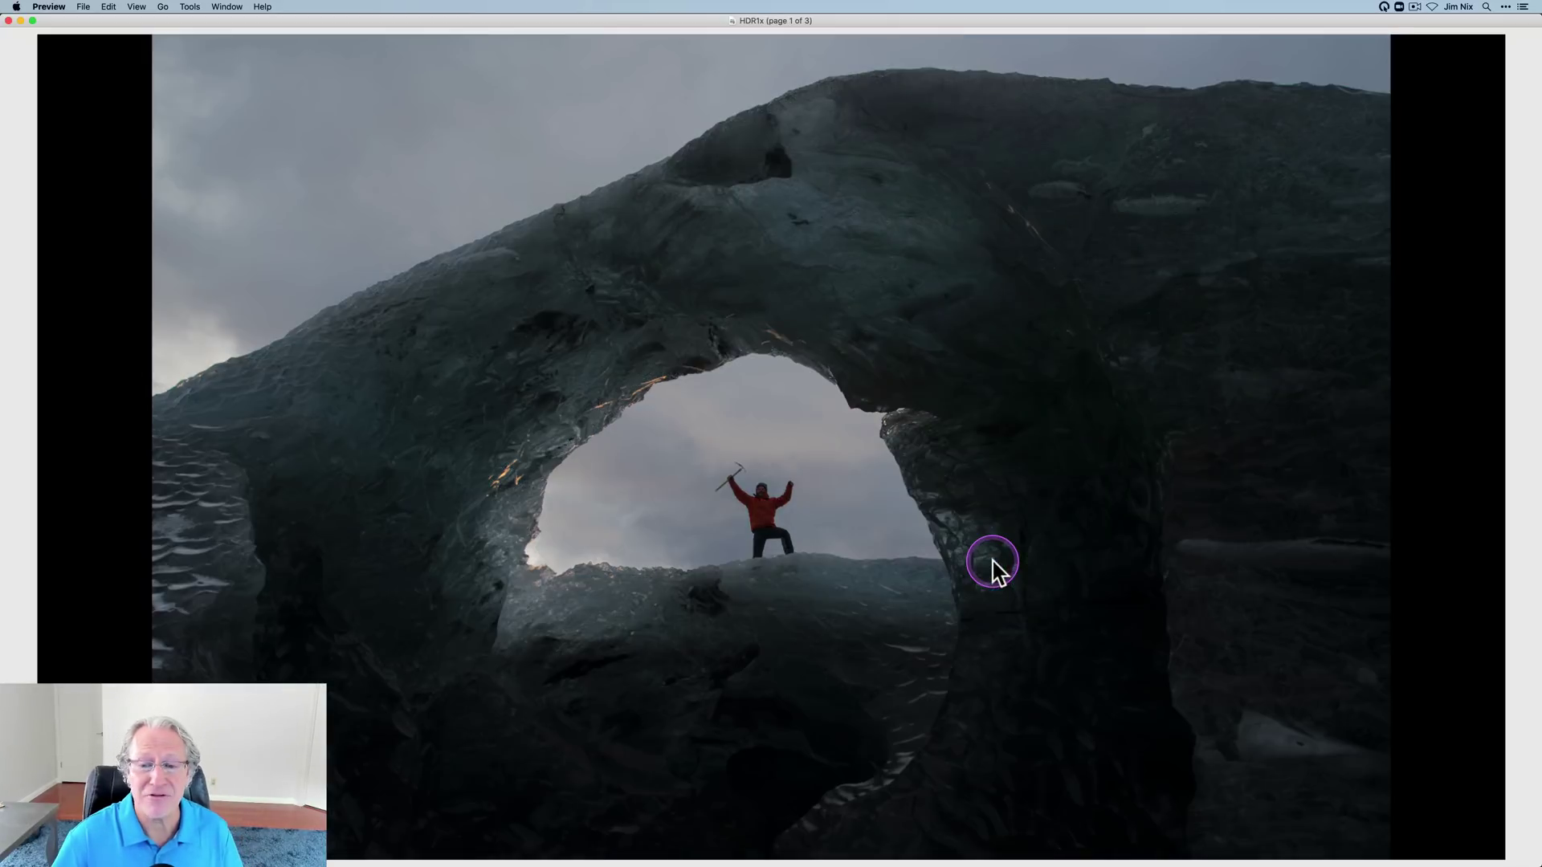
key("Down")
key("Down")
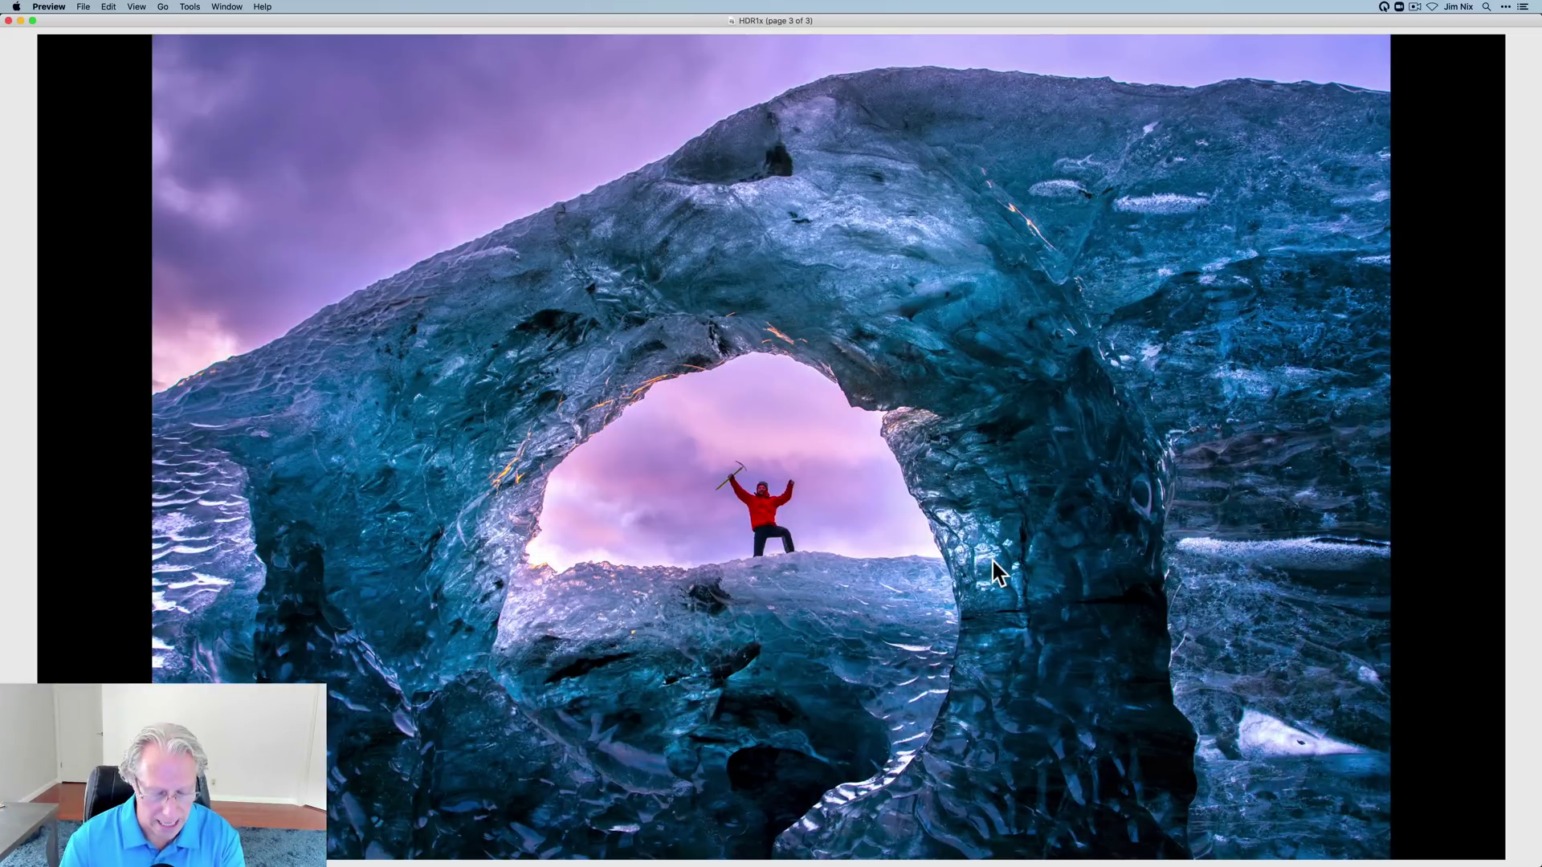
key("super+Tab")
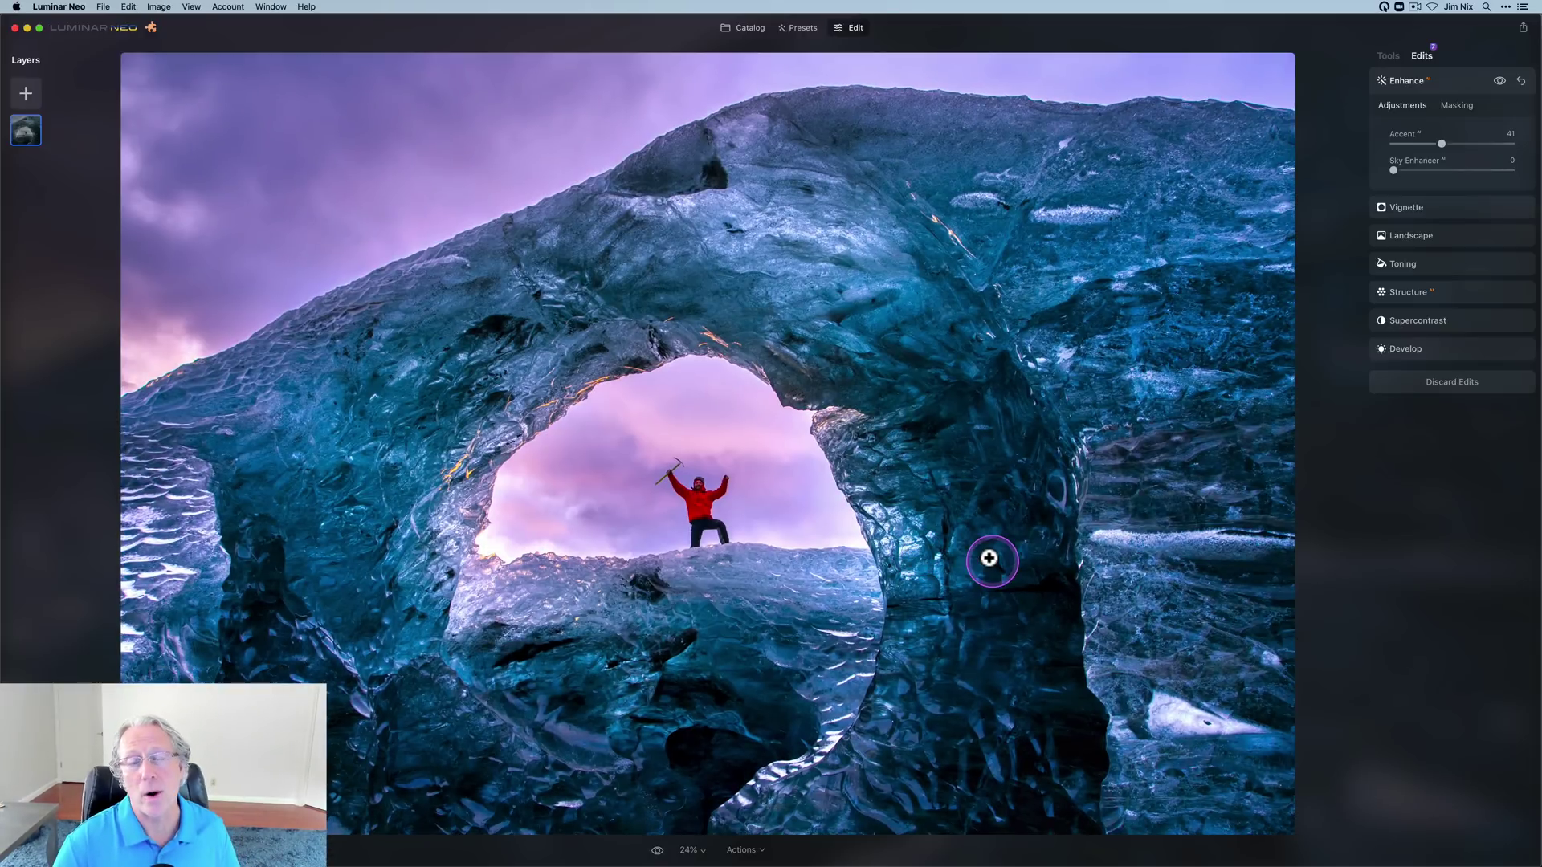